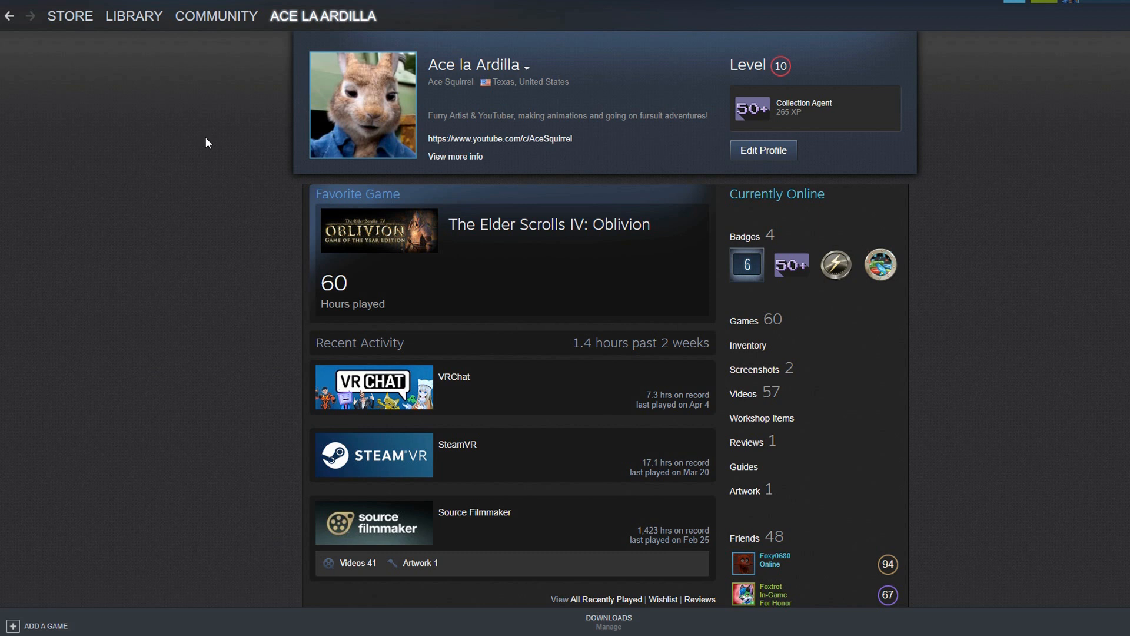
Step: Look over the Steam profile page and open the game library
{"action": "scroll", "coordinate": [214, 379], "scroll_direction": "down", "scroll_amount": 4}
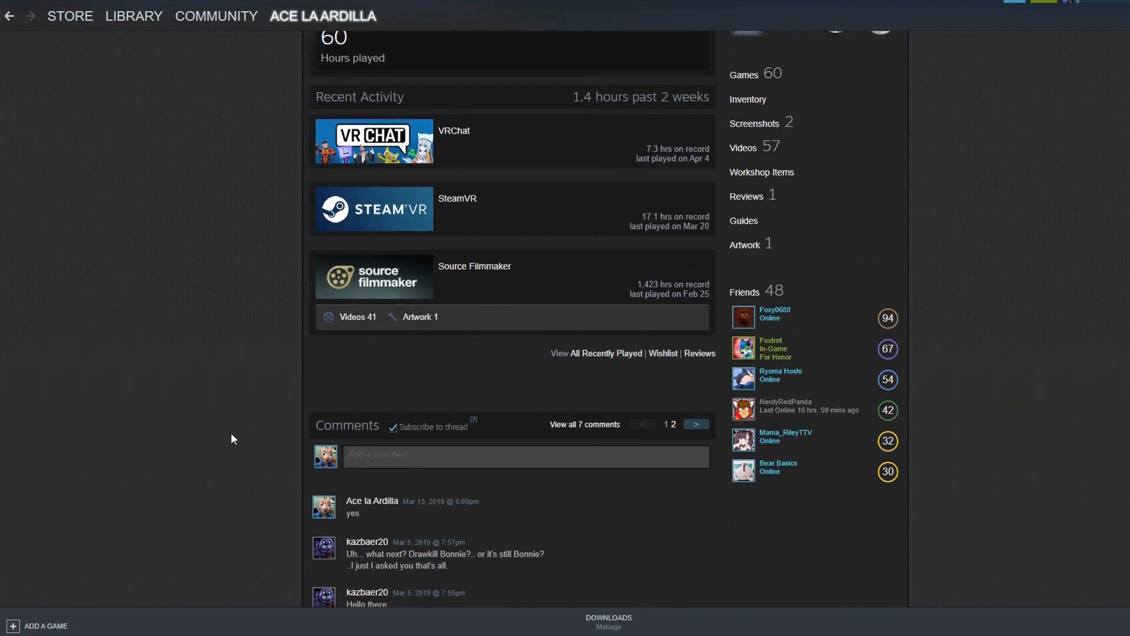
{"action": "scroll", "coordinate": [231, 432], "scroll_direction": "up", "scroll_amount": 4}
{"action": "left_click", "coordinate": [133, 16]}
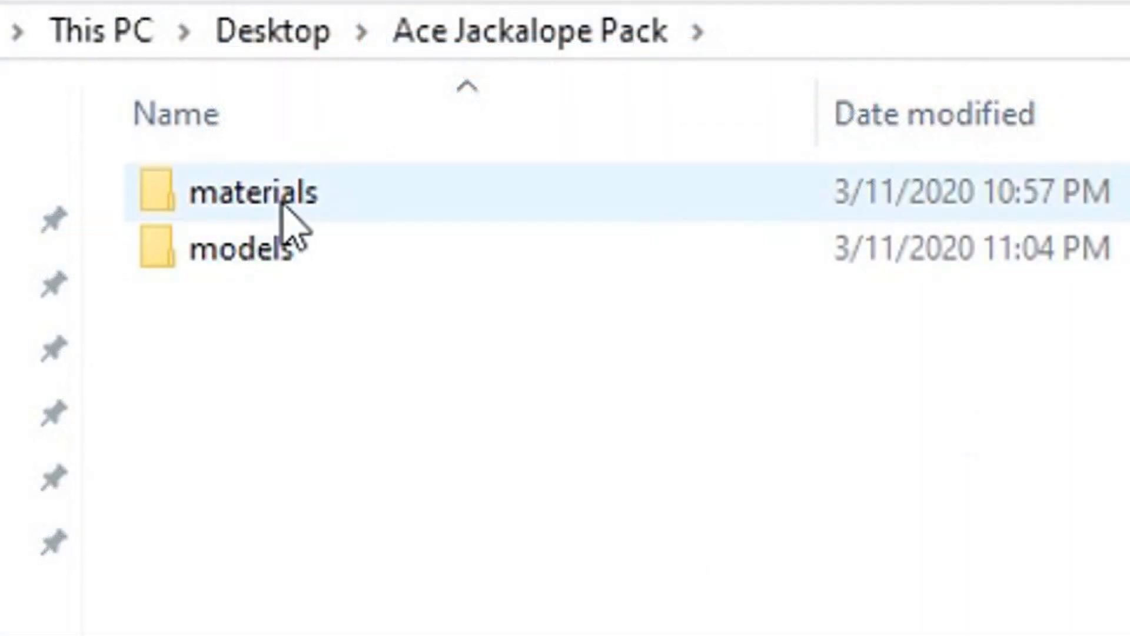
Step: Copy the materials and models folders from Ace Jackalope Pack into the SourceFilmmaker\game\usermod folder
{"action": "left_click_drag", "start_coordinate": [328, 309], "coordinate": [240, 203]}
{"action": "right_click", "coordinate": [246, 218]}
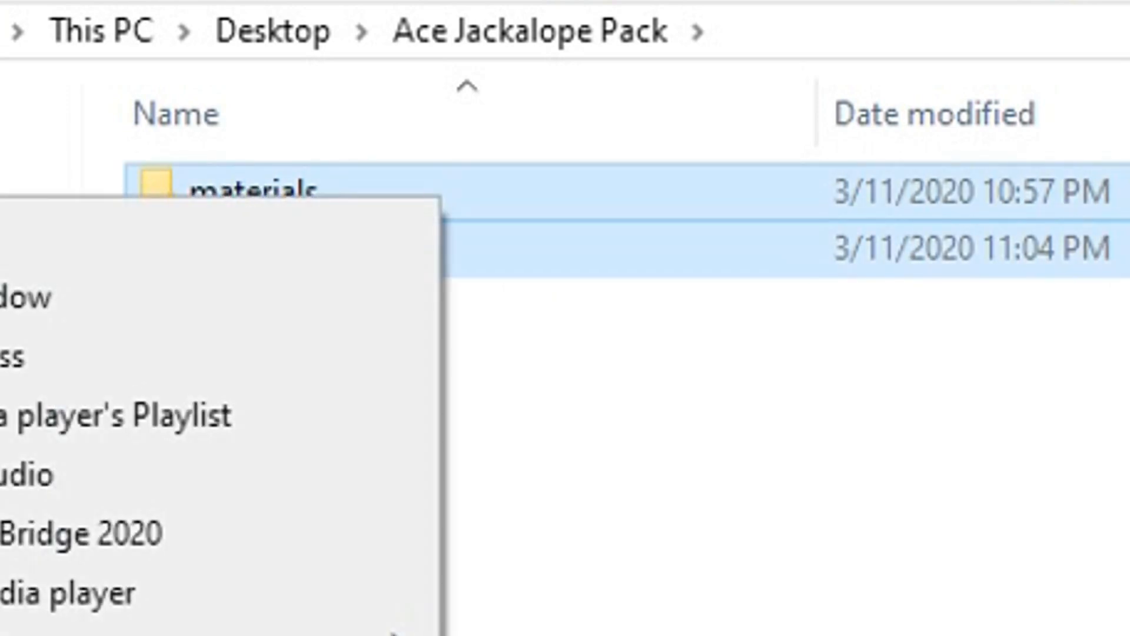
{"action": "key", "text": "Escape"}
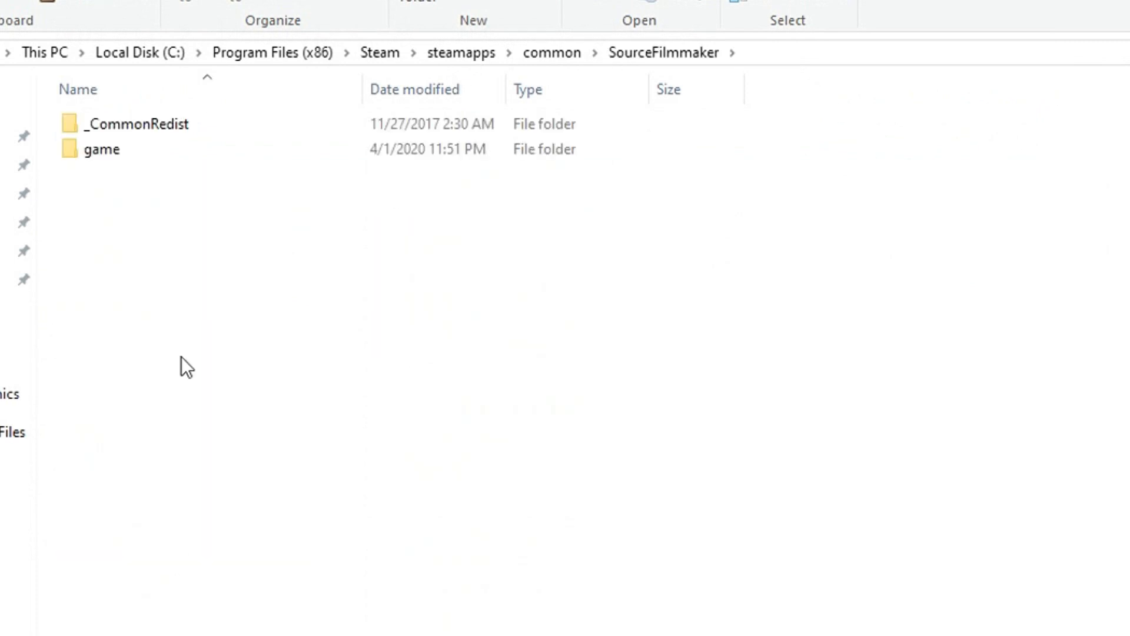
{"action": "double_click", "coordinate": [137, 148]}
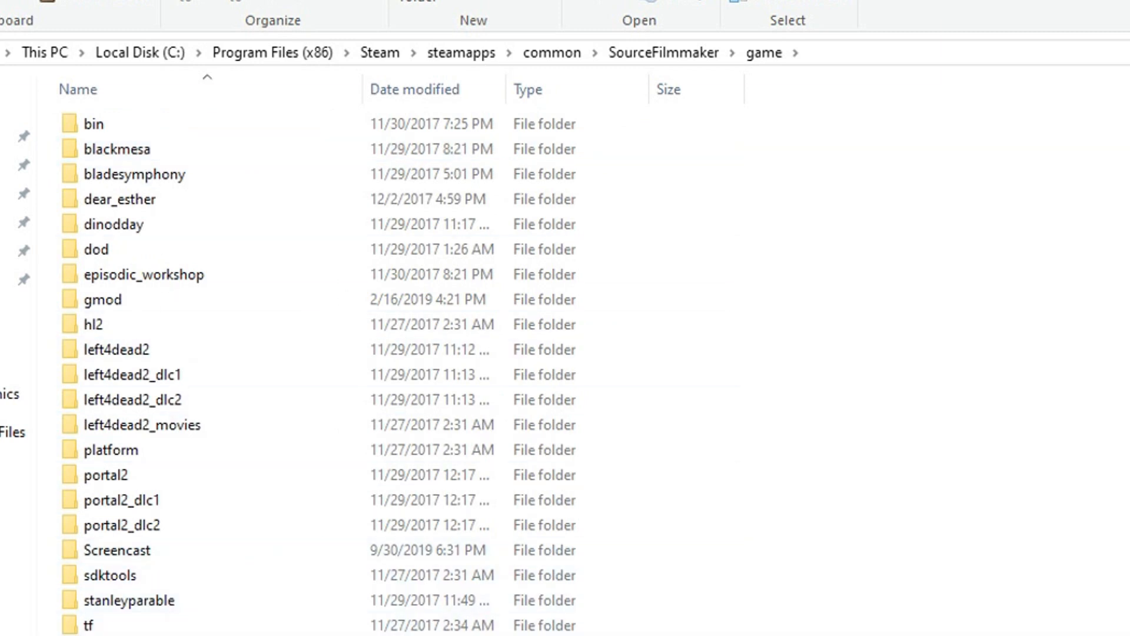
{"action": "double_click", "coordinate": [110, 635]}
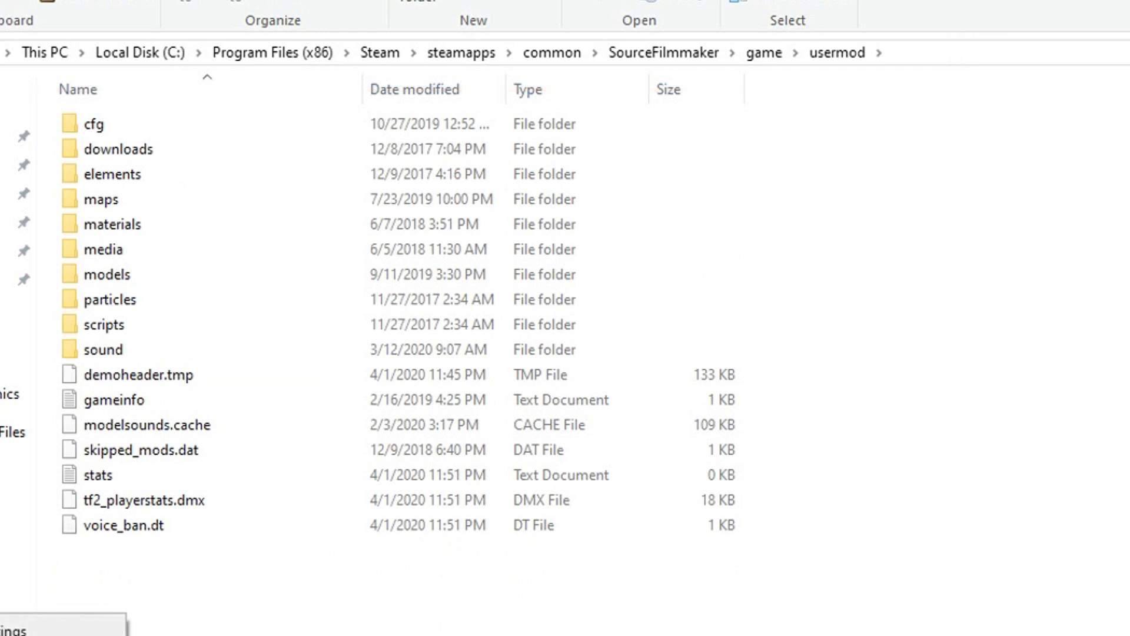
{"action": "key", "text": "ctrl+v"}
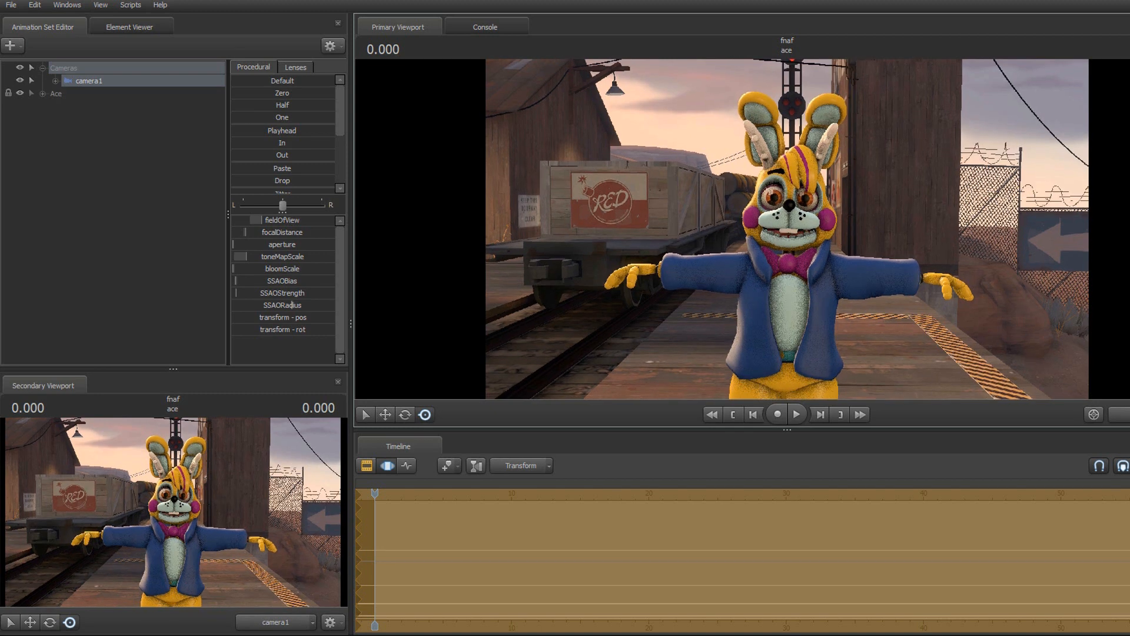
Step: Switch to Source Filmmaker and examine the dressed rabbit character from several camera angles
{"action": "mouse_move", "coordinate": [787, 229]}
{"action": "left_mouse_down", "text": "alt"}
{"action": "mouse_move", "coordinate": [904, 226]}
{"action": "mouse_move", "coordinate": [812, 271]}
{"action": "mouse_move", "coordinate": [789, 227]}
{"action": "left_mouse_up", "text": "alt"}
{"action": "key", "text": "s"}
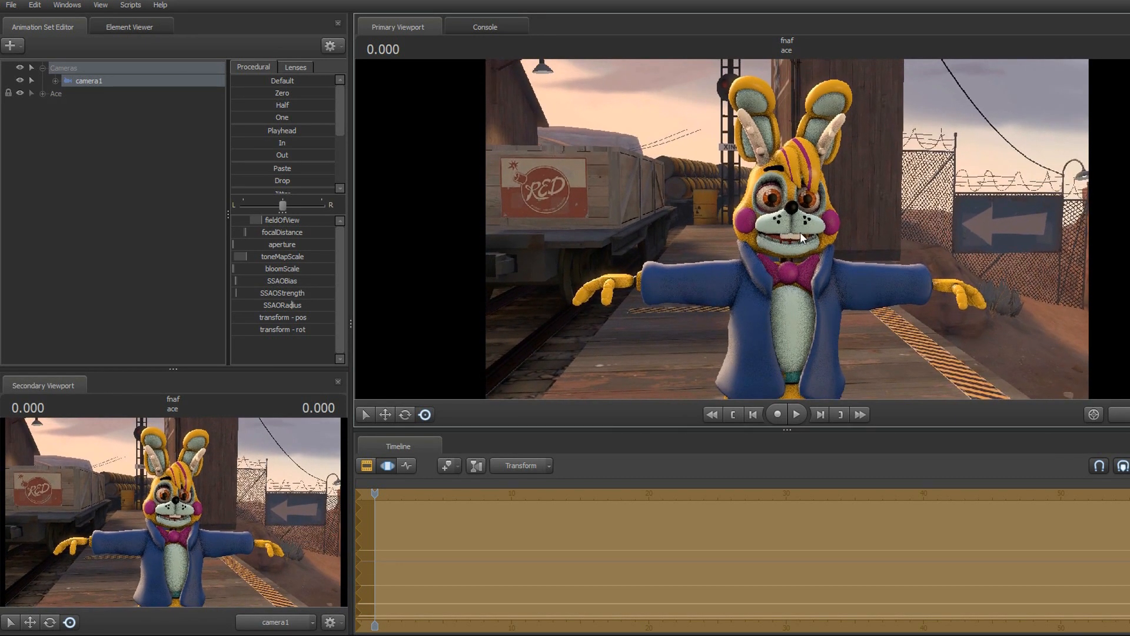
{"action": "left_click_drag", "start_coordinate": [823, 240], "coordinate": [915, 244]}
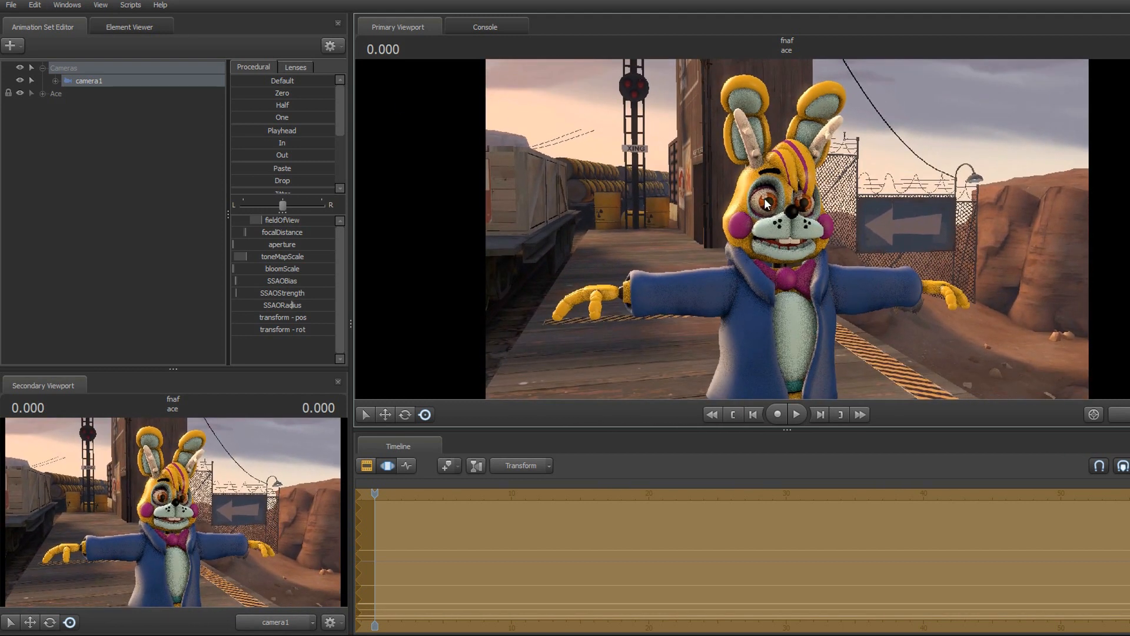
{"action": "left_click", "coordinate": [11, 6]}
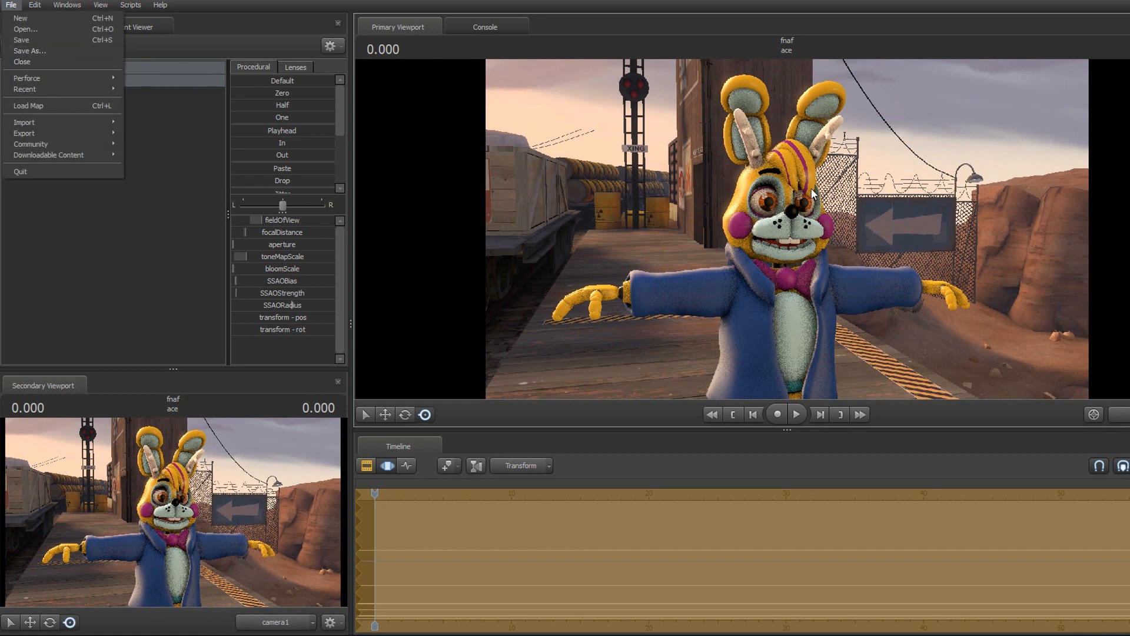
{"action": "left_click", "coordinate": [786, 228]}
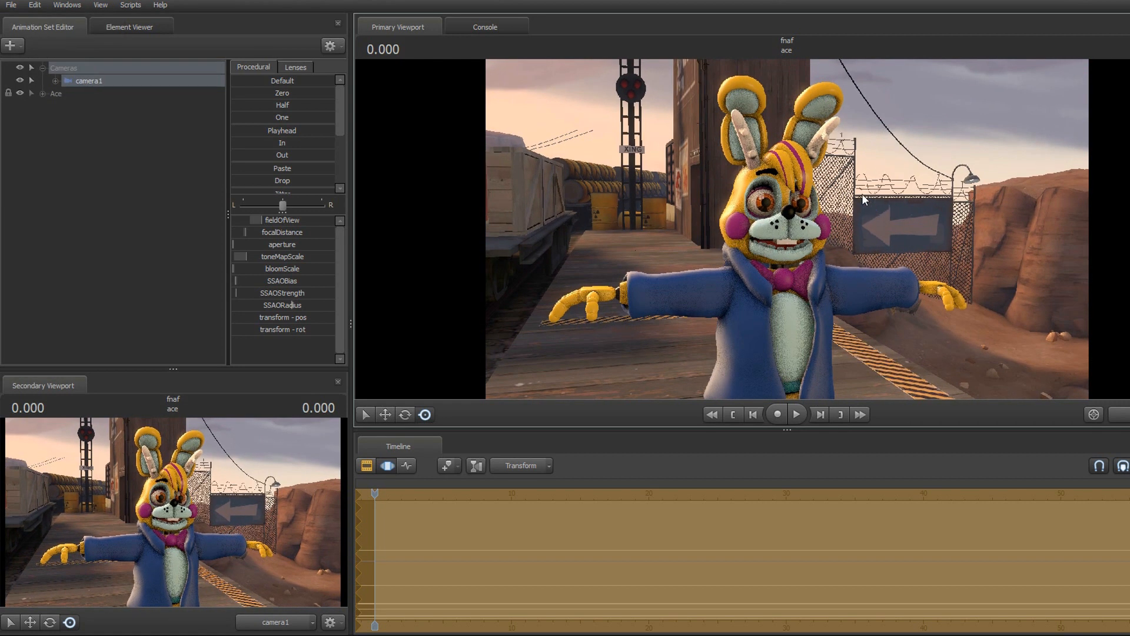
{"action": "right_click", "coordinate": [862, 193]}
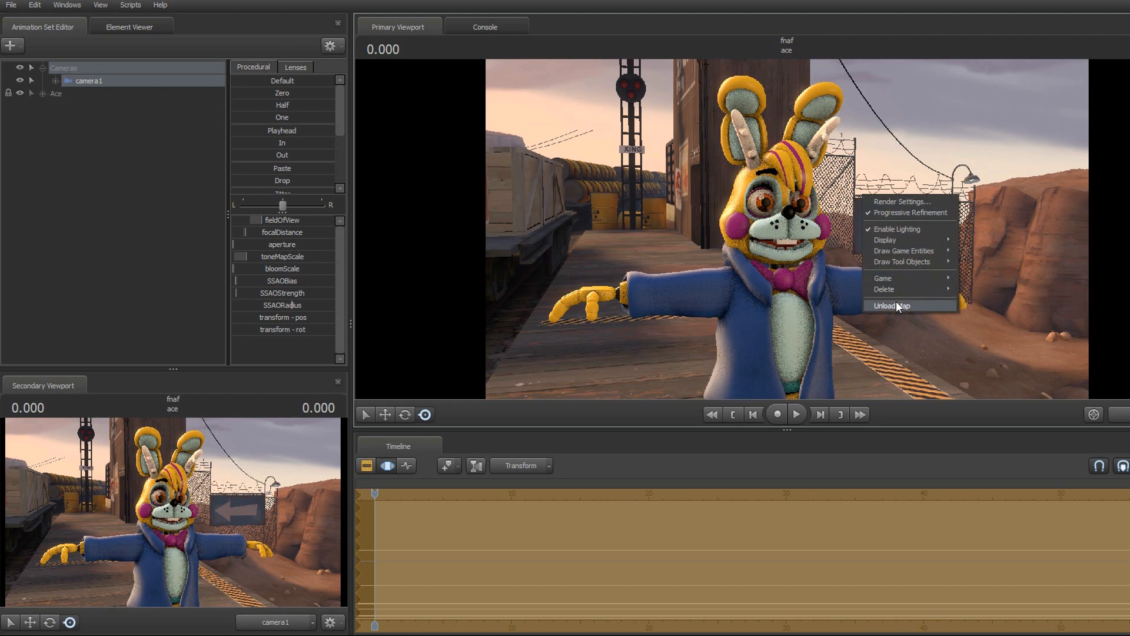
{"action": "left_click", "coordinate": [896, 302]}
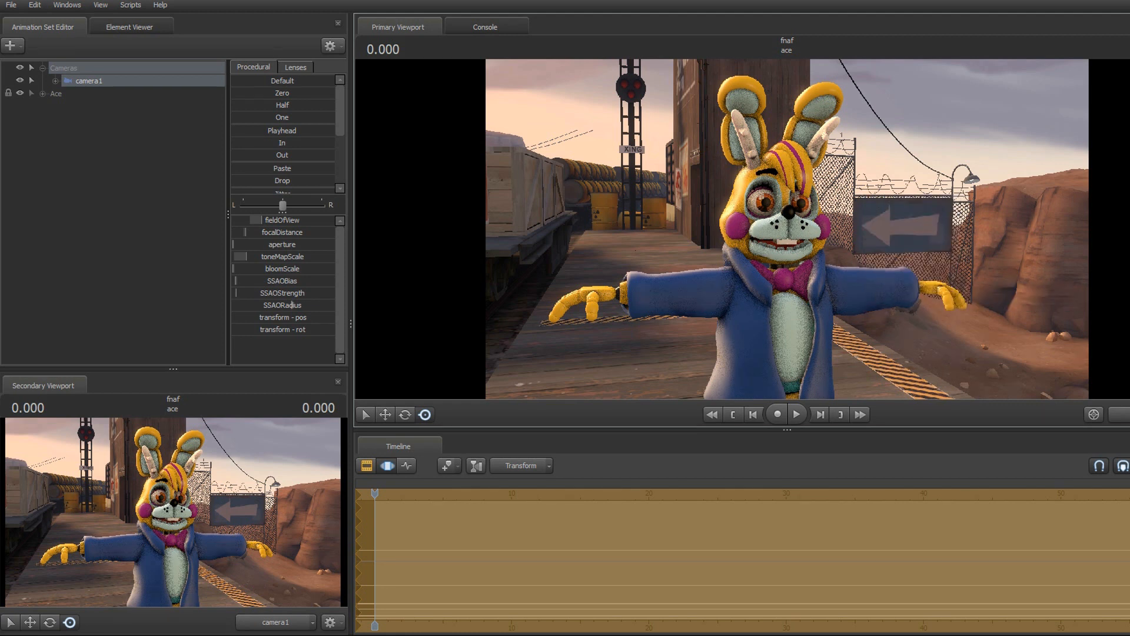
{"action": "key", "text": "d"}
{"action": "left_click_drag", "start_coordinate": [786, 228], "coordinate": [865, 250]}
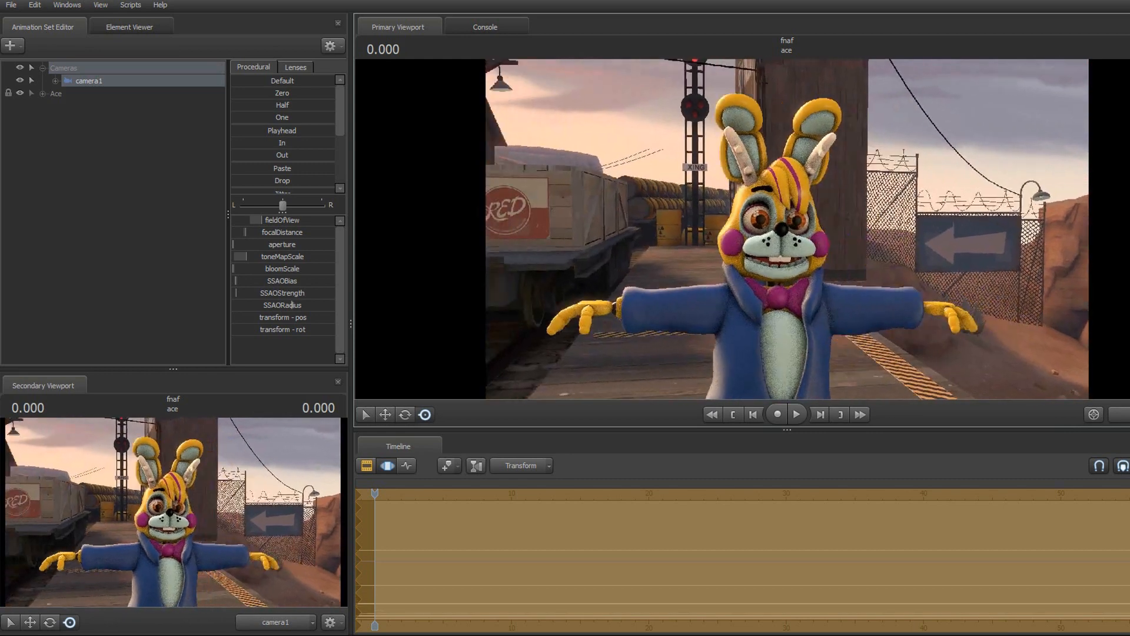
{"action": "key", "text": "d"}
{"action": "key", "text": "s"}
{"action": "key", "text": "w"}
{"action": "key", "text": "a"}
{"action": "key", "text": "s"}
{"action": "key", "text": "d"}
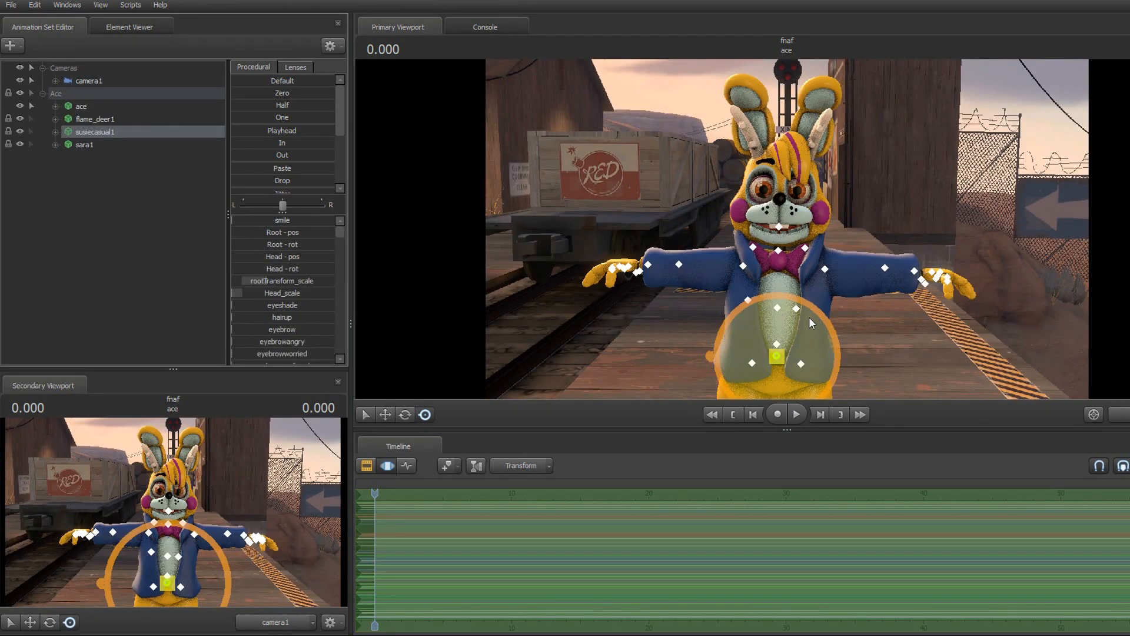
Step: Delete the susiecasual1 animation set from the Ace group and reframe the camera on the undressed character
{"action": "right_click", "coordinate": [90, 129]}
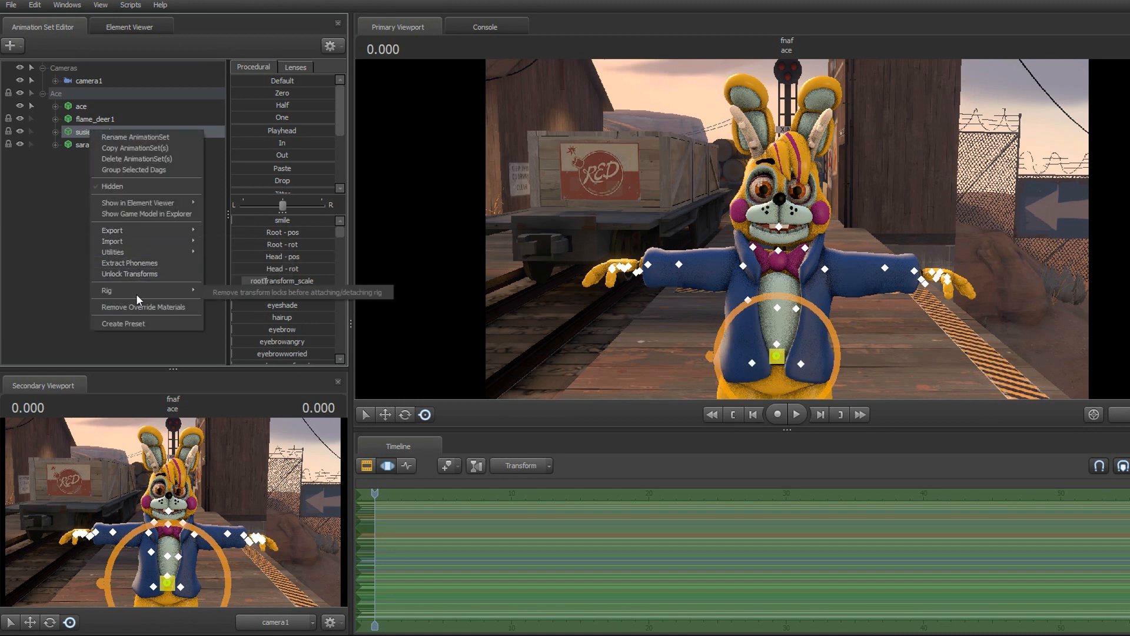
{"action": "left_click", "coordinate": [122, 159]}
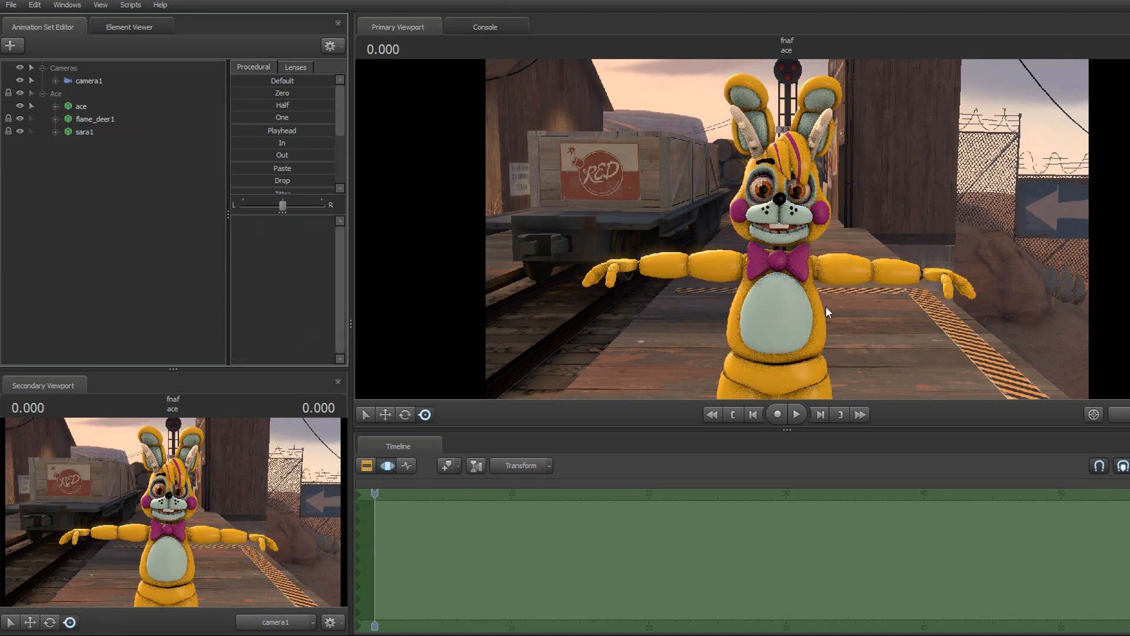
{"action": "left_click", "coordinate": [88, 80]}
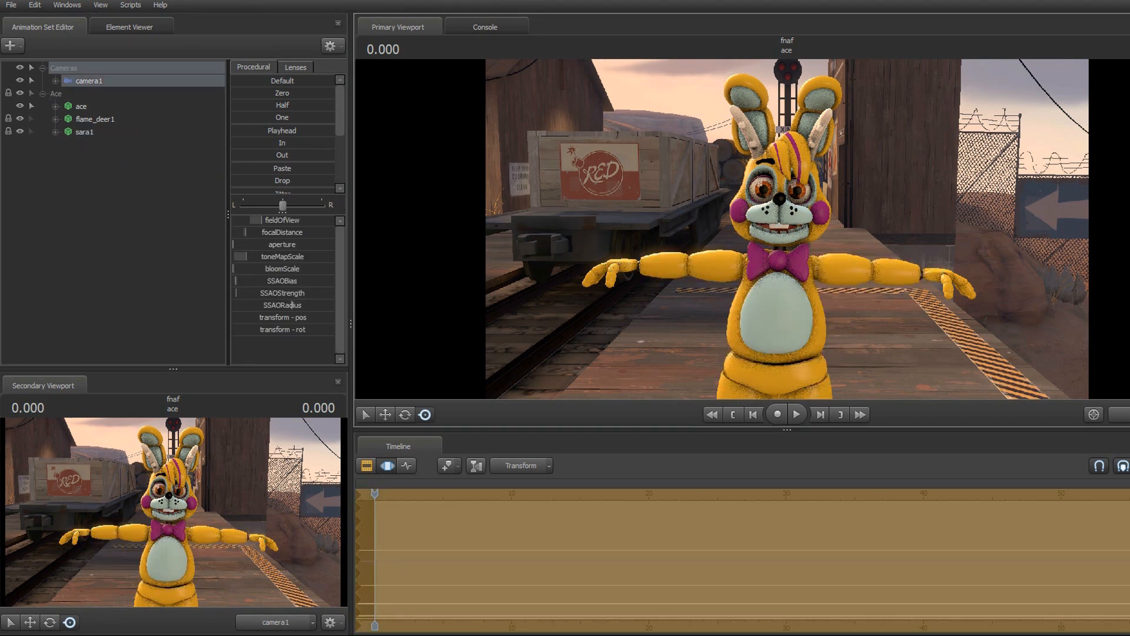
{"action": "mouse_move", "coordinate": [787, 229]}
{"action": "left_mouse_down"}
{"action": "mouse_move", "coordinate": [808, 229]}
{"action": "mouse_move", "coordinate": [795, 203]}
{"action": "mouse_move", "coordinate": [801, 257]}
{"action": "mouse_move", "coordinate": [808, 242]}
{"action": "mouse_move", "coordinate": [787, 228]}
{"action": "left_mouse_up"}
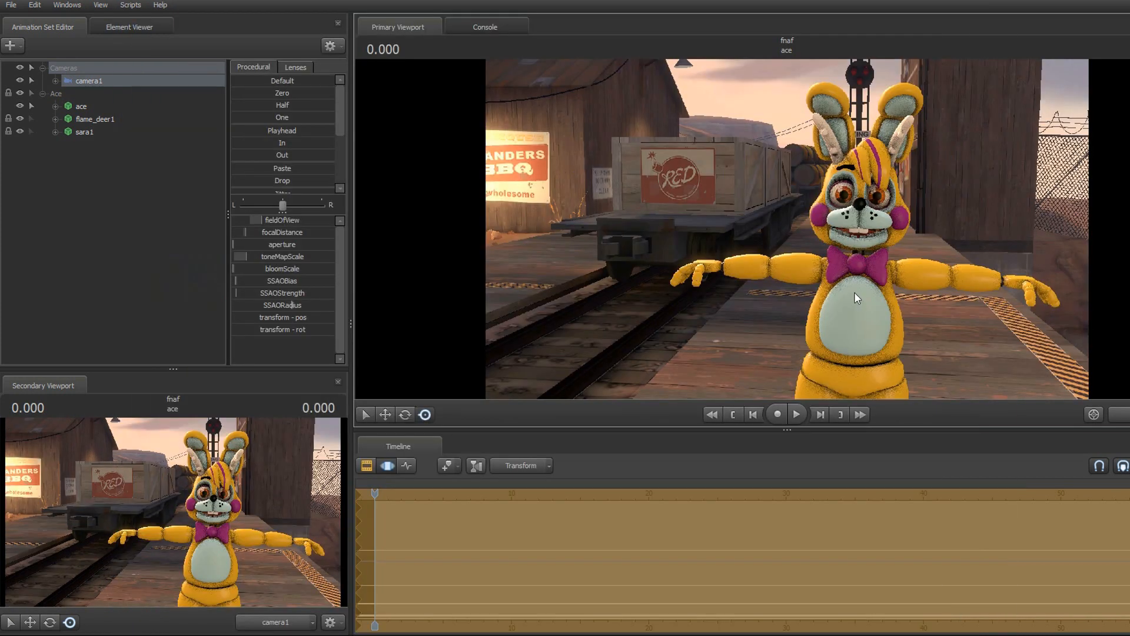
{"action": "left_click_drag", "start_coordinate": [857, 299], "coordinate": [879, 287]}
{"action": "key", "text": "s"}
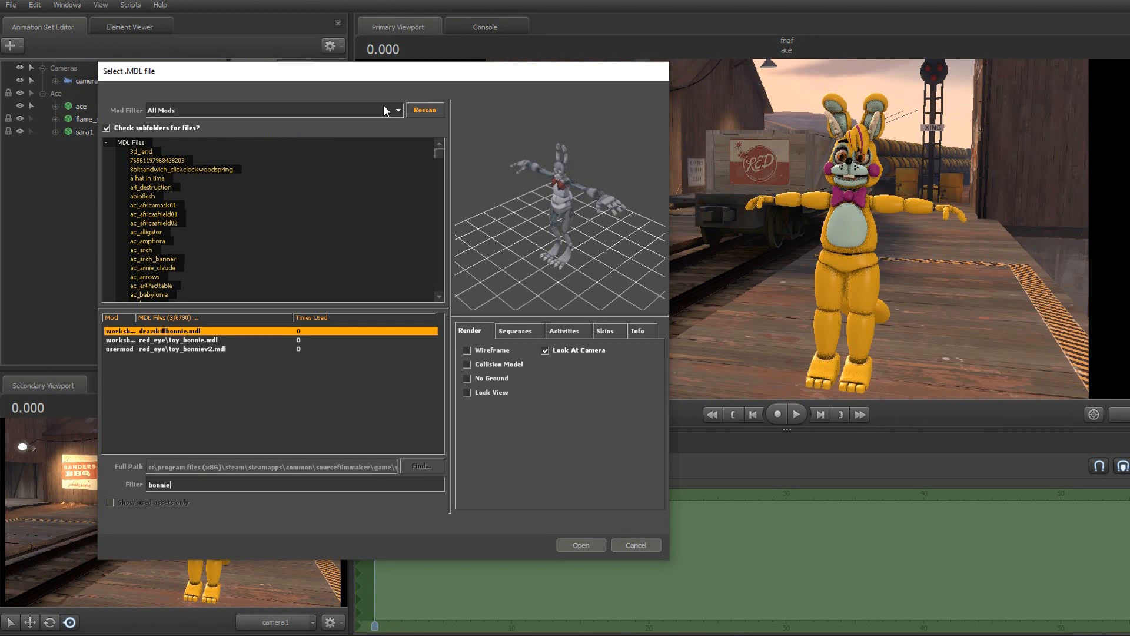
Step: Limit the model list to the usermod mod and load red_eye\toy_bonniev2.mdl into the scene
{"action": "left_click", "coordinate": [383, 109]}
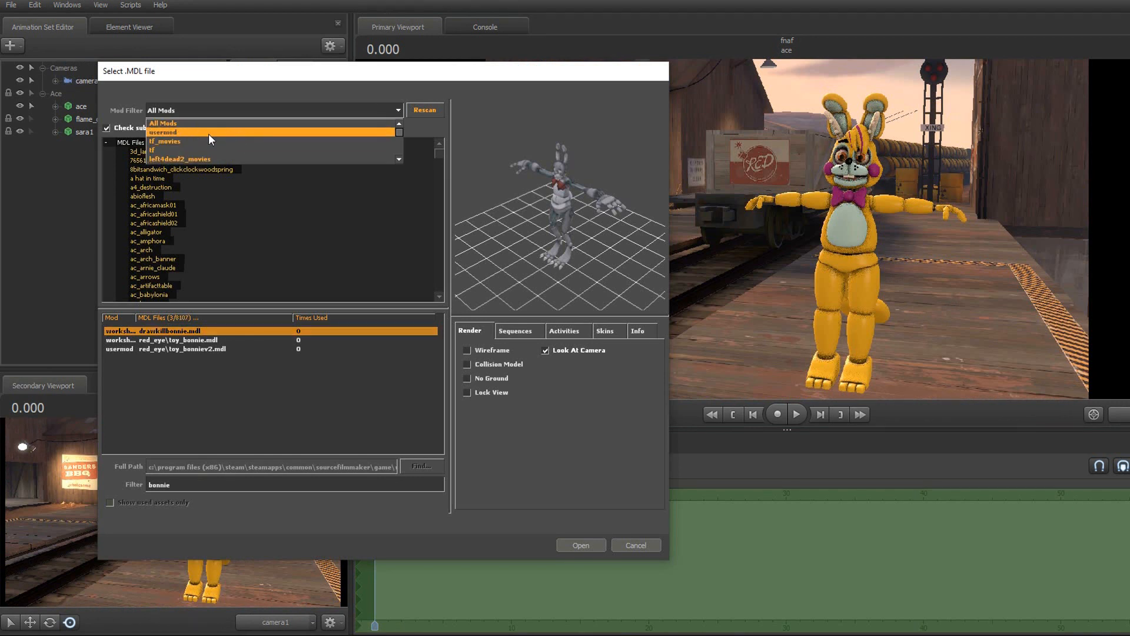
{"action": "left_click", "coordinate": [164, 133]}
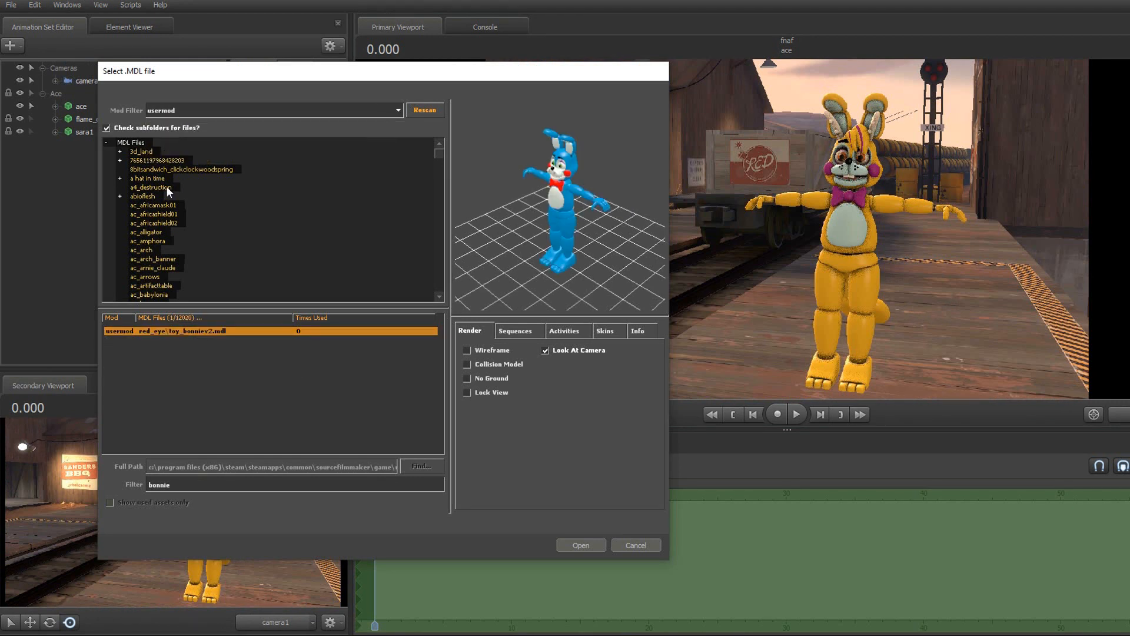
{"action": "left_click", "coordinate": [178, 484]}
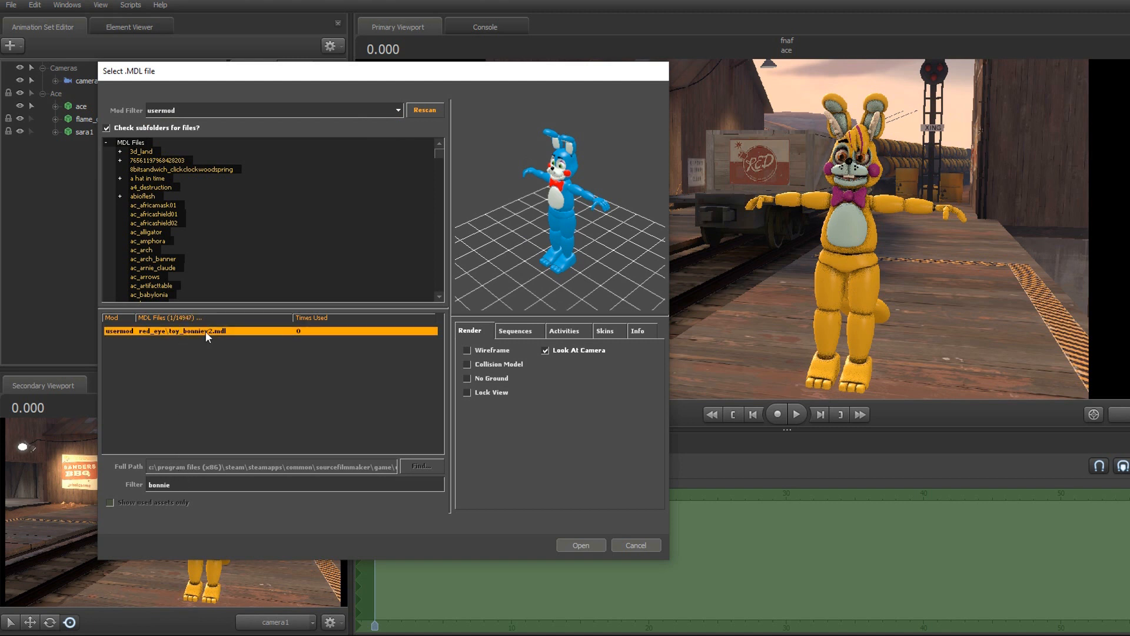
{"action": "left_click", "coordinate": [581, 545]}
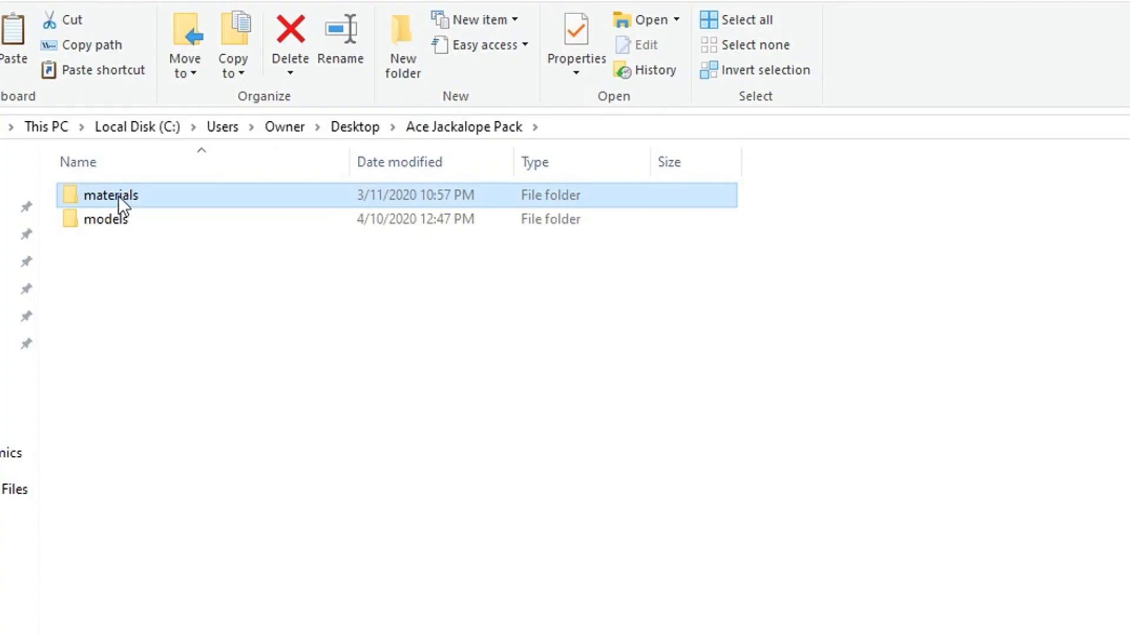
Step: Switch to File Explorer and examine the belly, body and eye textures in Ace Jackalope Pack\materials\models\replacements\tbon
{"action": "double_click", "coordinate": [118, 197]}
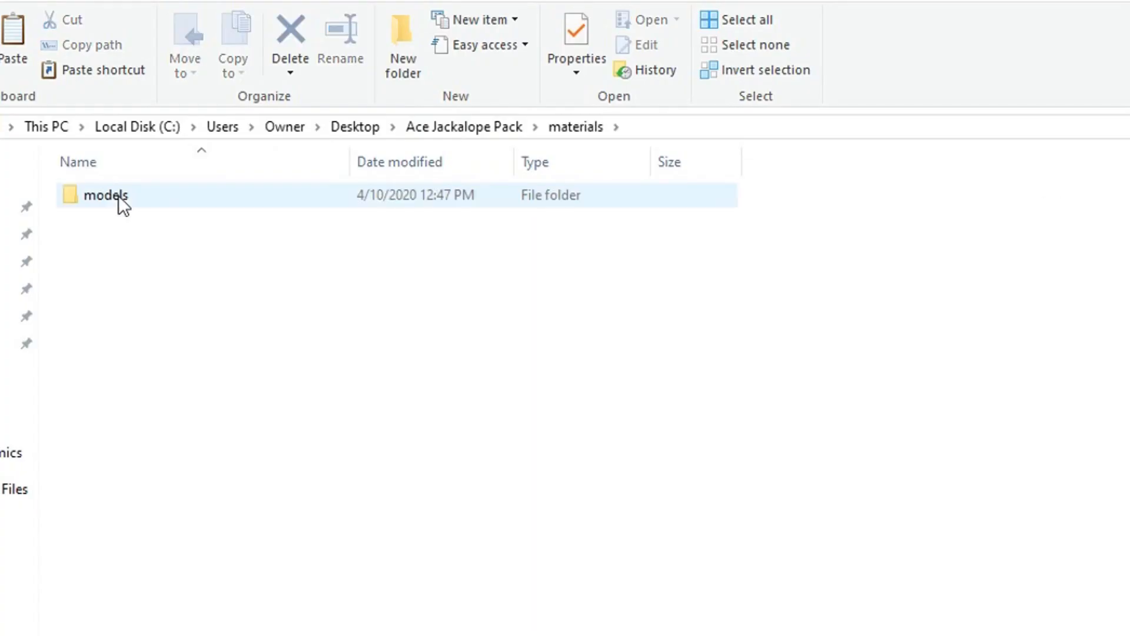
{"action": "double_click", "coordinate": [119, 197]}
{"action": "left_click", "coordinate": [117, 267]}
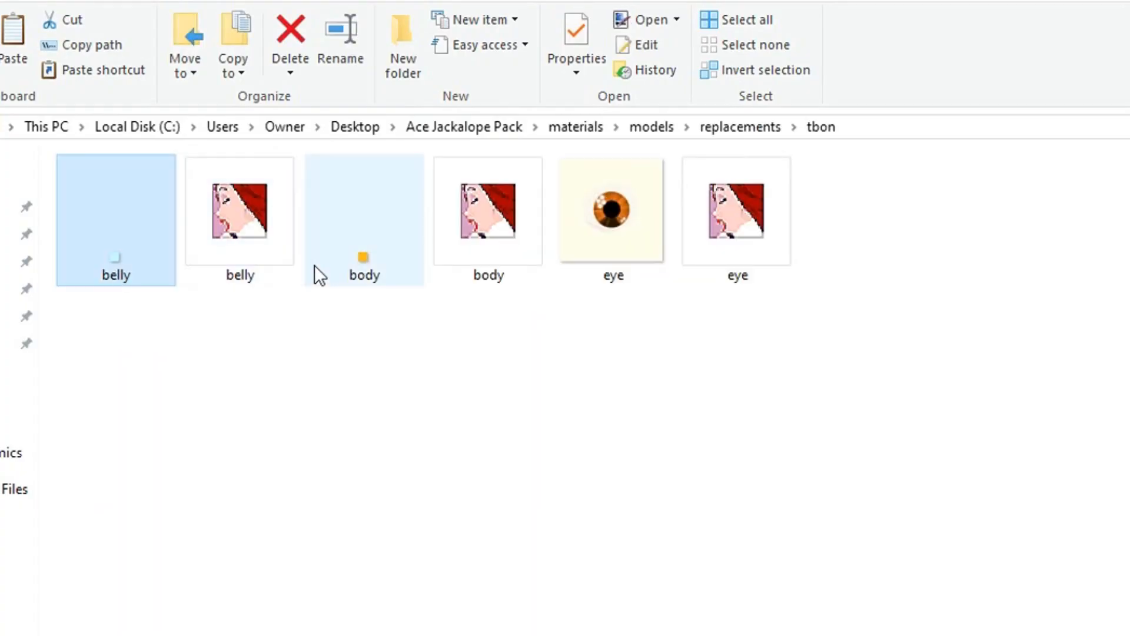
{"action": "left_click", "coordinate": [347, 264]}
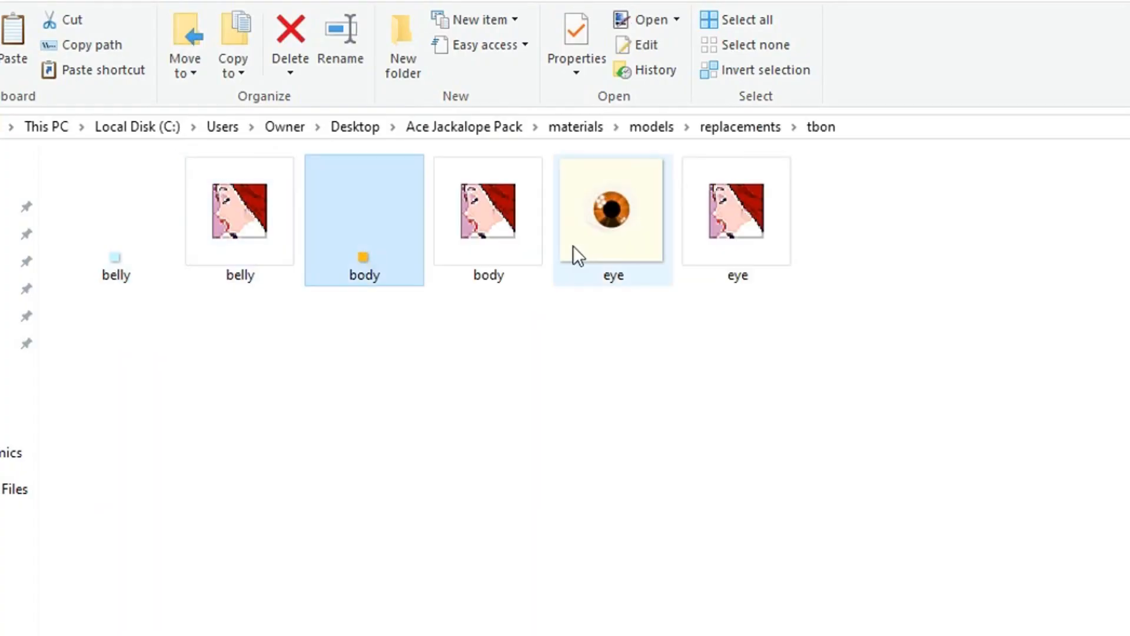
{"action": "left_click", "coordinate": [489, 233]}
{"action": "left_click", "coordinate": [217, 222]}
{"action": "left_click", "coordinate": [778, 218]}
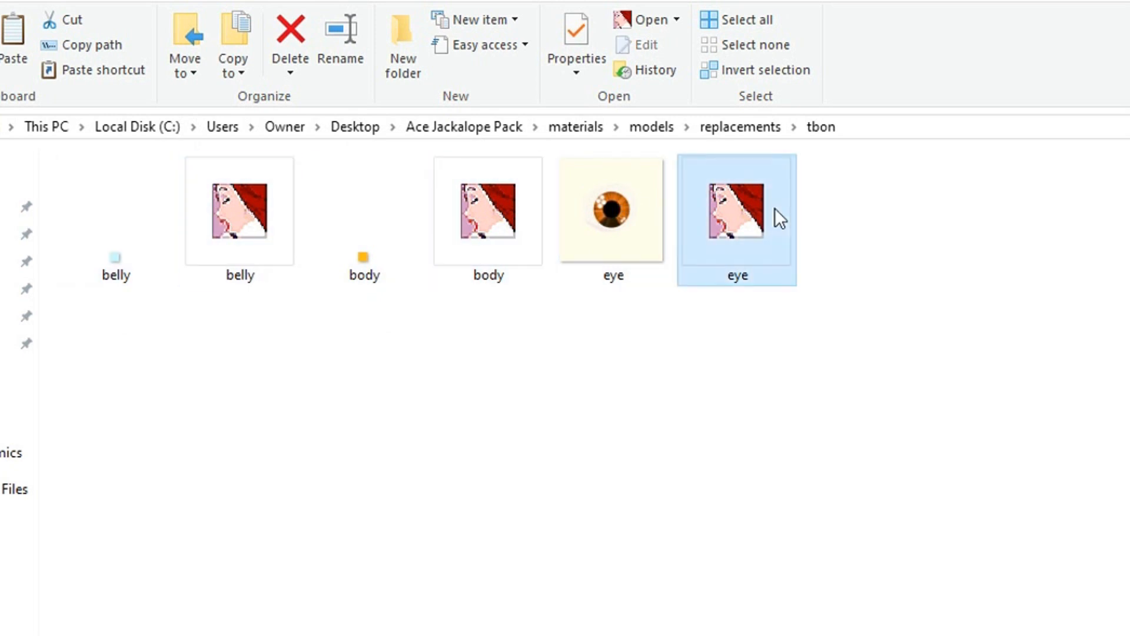
{"action": "left_click", "coordinate": [465, 245]}
{"action": "left_click", "coordinate": [532, 397]}
Step: Back in Source Filmmaker, add override materials to the Toy Bonnie animation set and show its model in the Element Viewer
{"action": "right_click", "coordinate": [75, 144]}
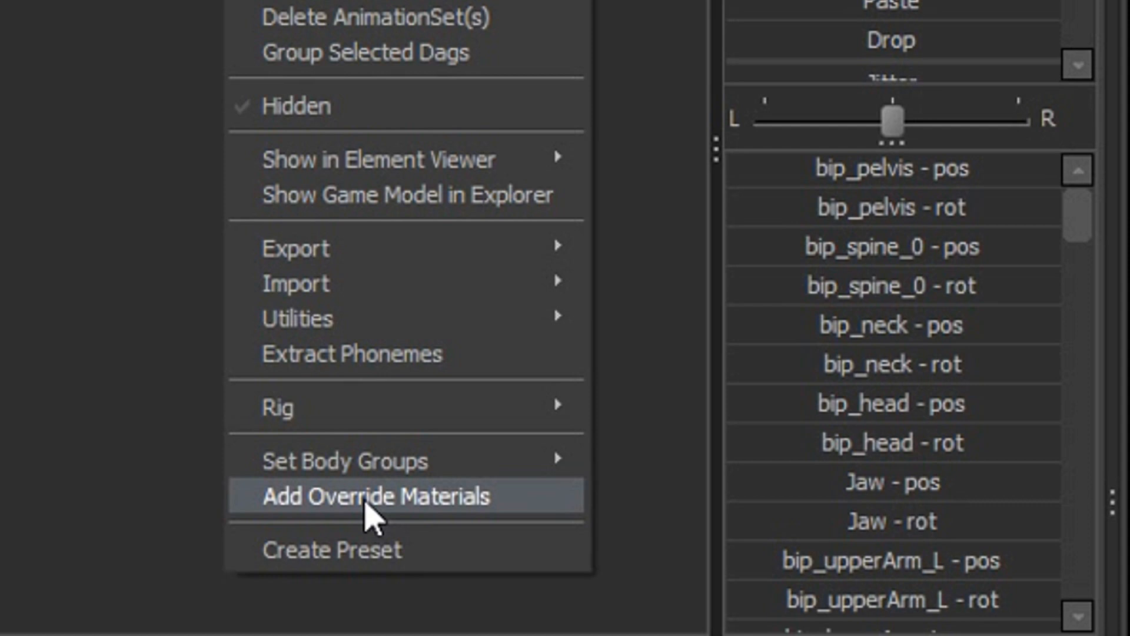
{"action": "left_click", "coordinate": [370, 498]}
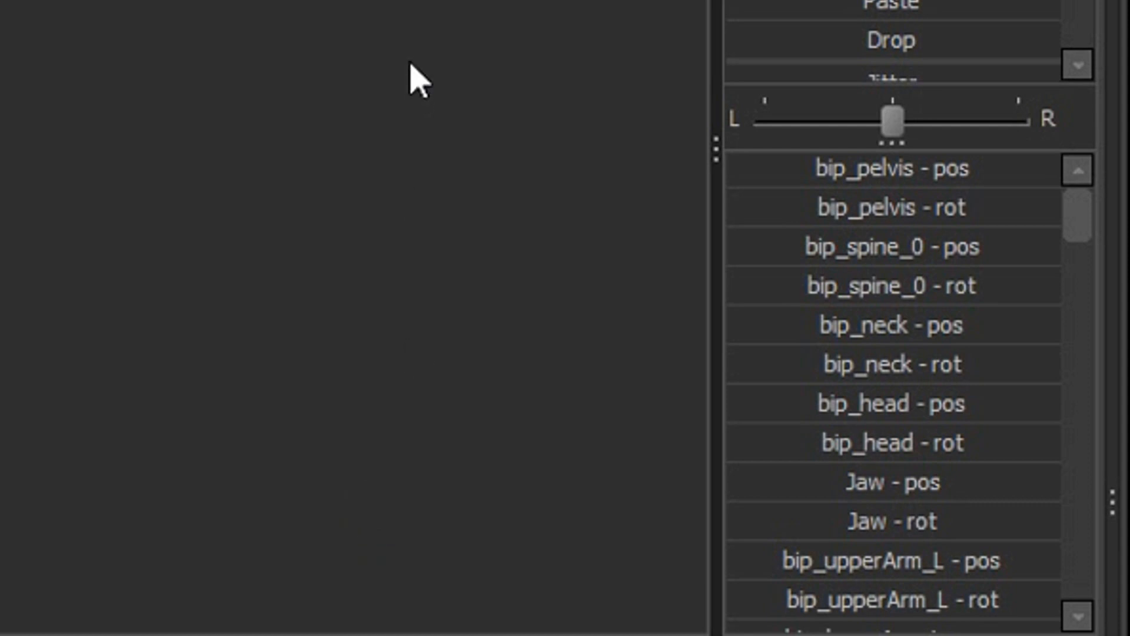
{"action": "right_click", "coordinate": [152, 159]}
{"action": "mouse_move", "coordinate": [233, 266]}
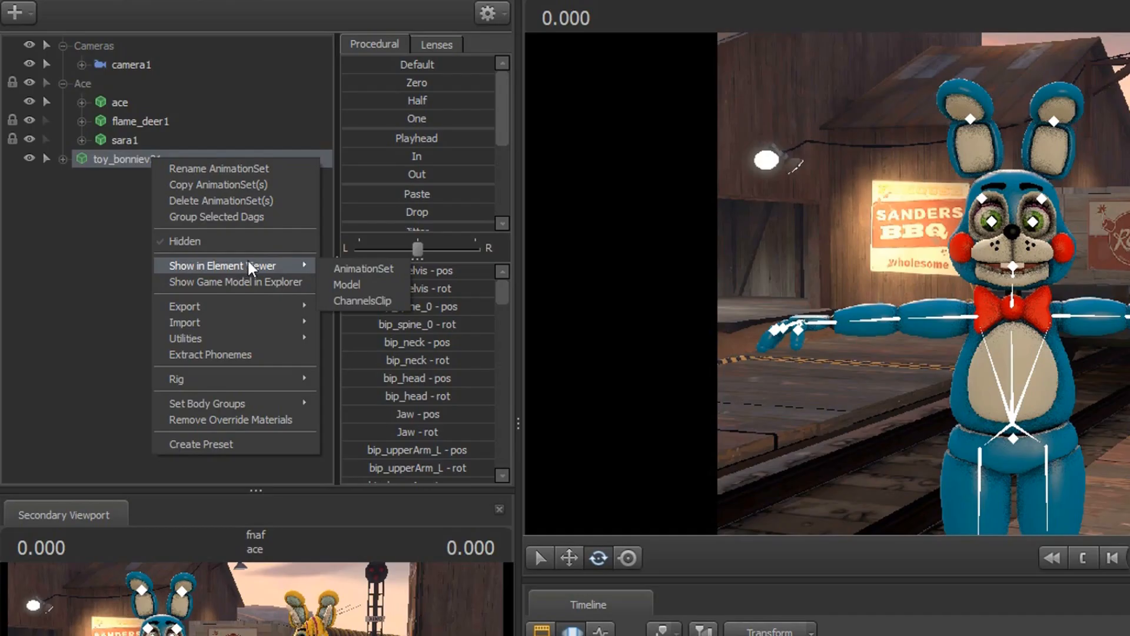
{"action": "left_click", "coordinate": [346, 285]}
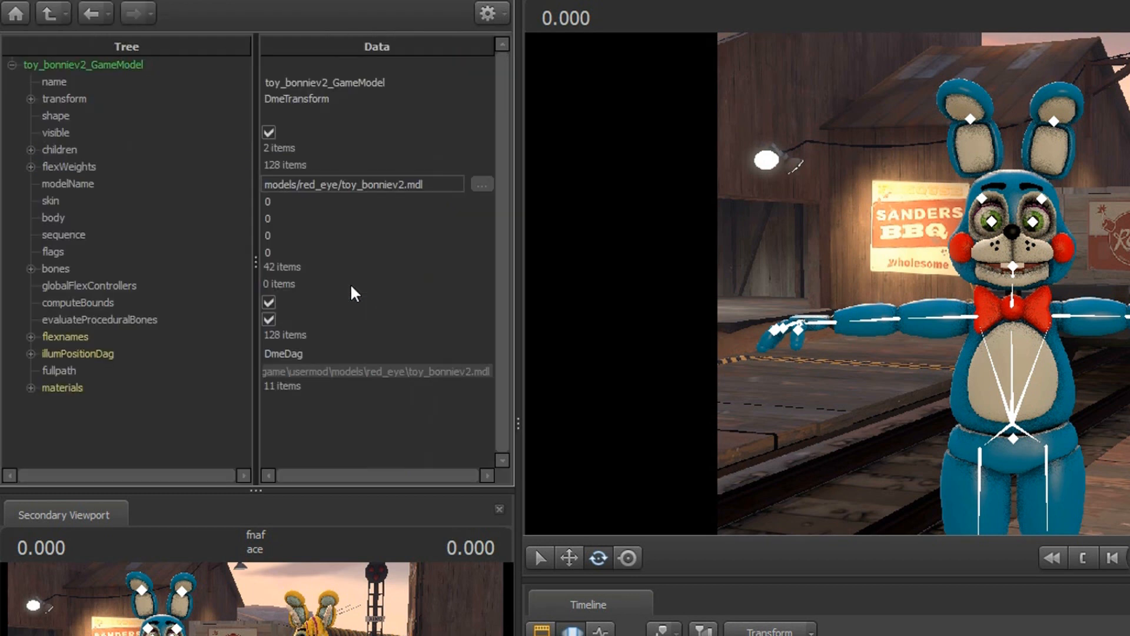
Step: Expand the body, belly and eyes entries in the Toy Bonnie model's materials list
{"action": "left_click", "coordinate": [31, 387]}
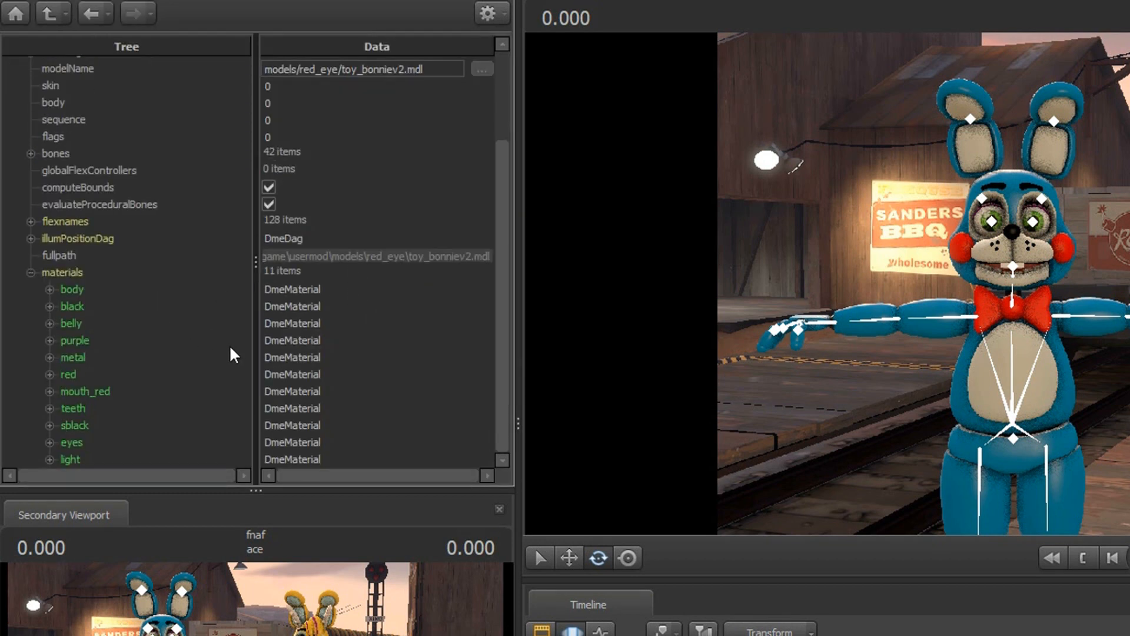
{"action": "left_click", "coordinate": [51, 289]}
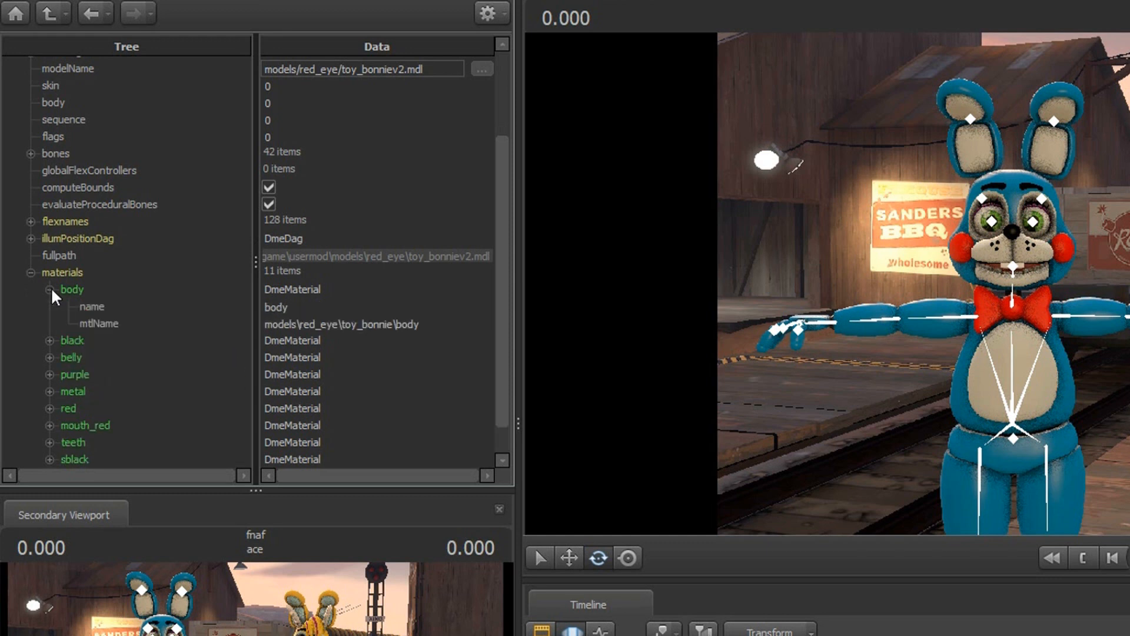
{"action": "scroll", "coordinate": [264, 307], "scroll_direction": "down", "scroll_amount": 1}
{"action": "left_click", "coordinate": [50, 323]}
{"action": "scroll", "coordinate": [63, 321], "scroll_direction": "down", "scroll_amount": 1}
{"action": "left_click", "coordinate": [50, 442]}
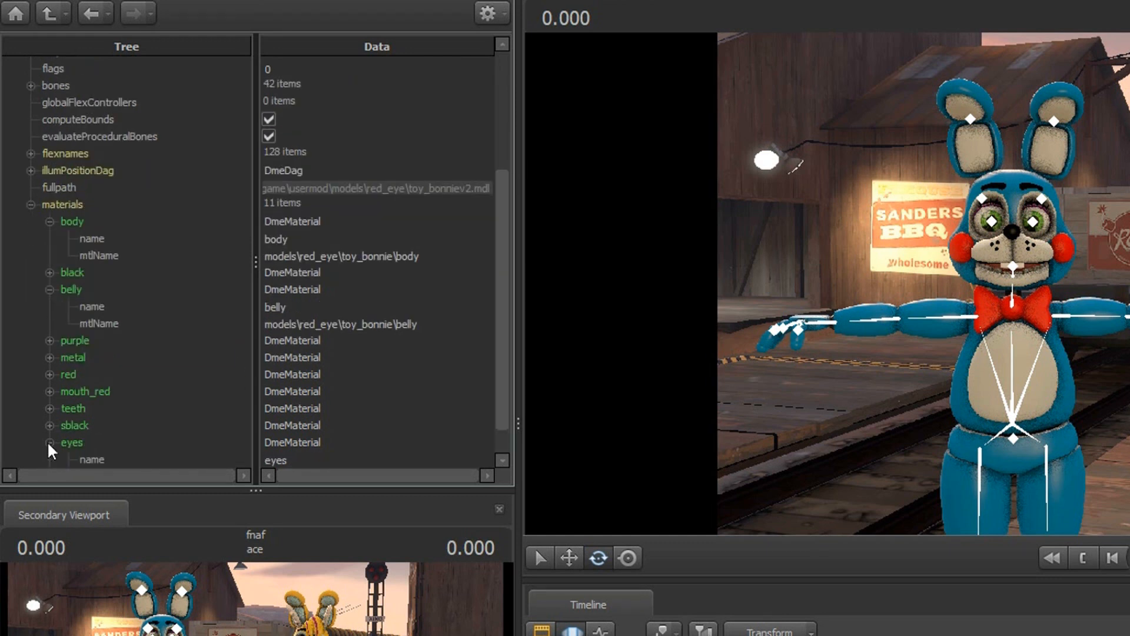
Step: Add a string attribute named $basetexture to the Toy Bonnie model's body material
{"action": "scroll", "coordinate": [47, 440], "scroll_direction": "down", "scroll_amount": 1}
{"action": "right_click", "coordinate": [84, 186]}
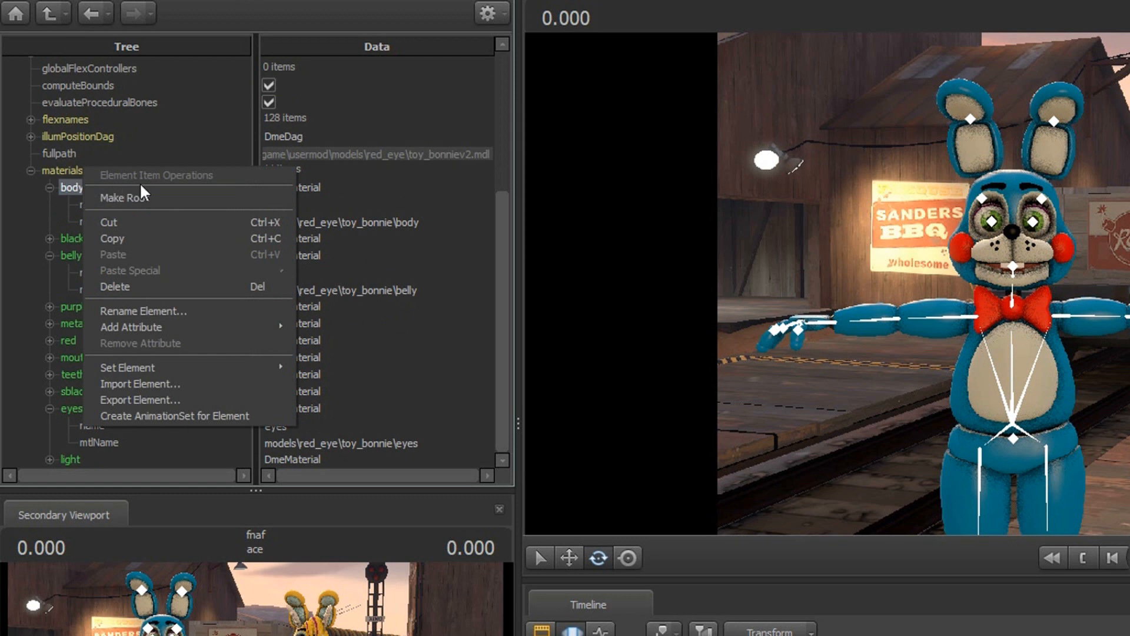
{"action": "mouse_move", "coordinate": [236, 326]}
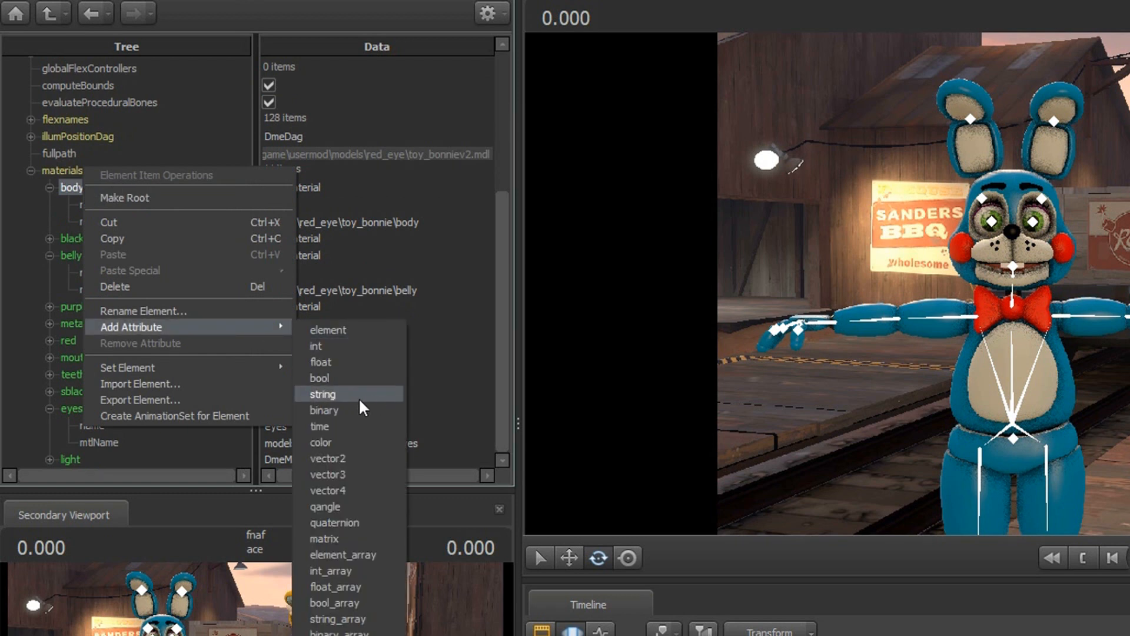
{"action": "left_click", "coordinate": [322, 394]}
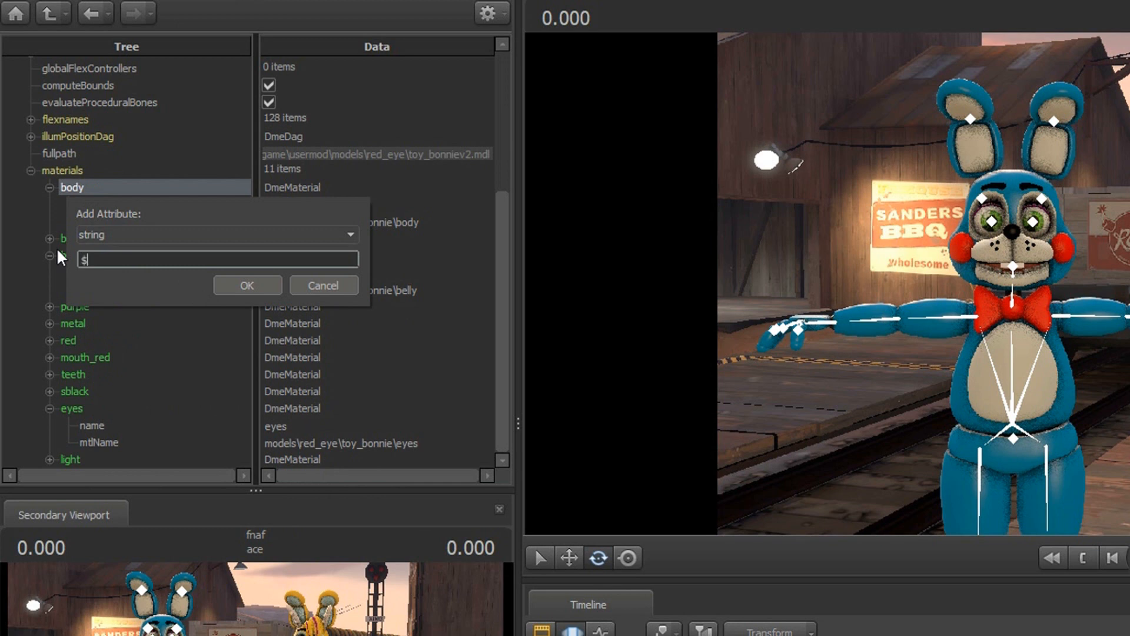
{"action": "type", "text": "$basetexture"}
{"action": "key", "text": "Return"}
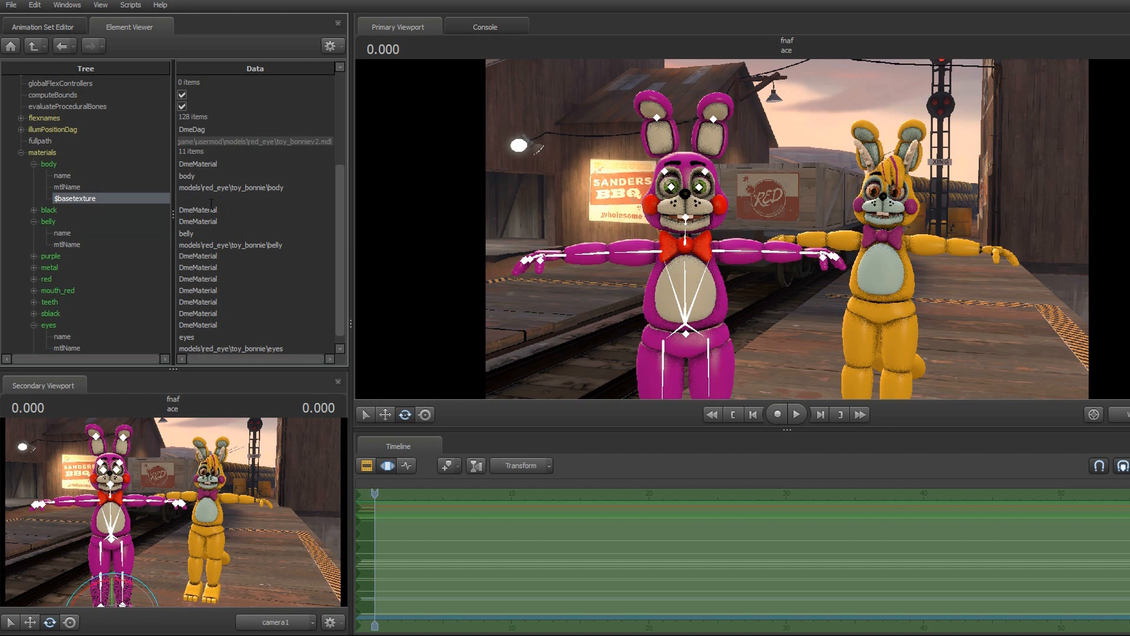
Step: Set the body material's $basetexture to models\replacements\tbon\body
{"action": "left_click", "coordinate": [239, 198]}
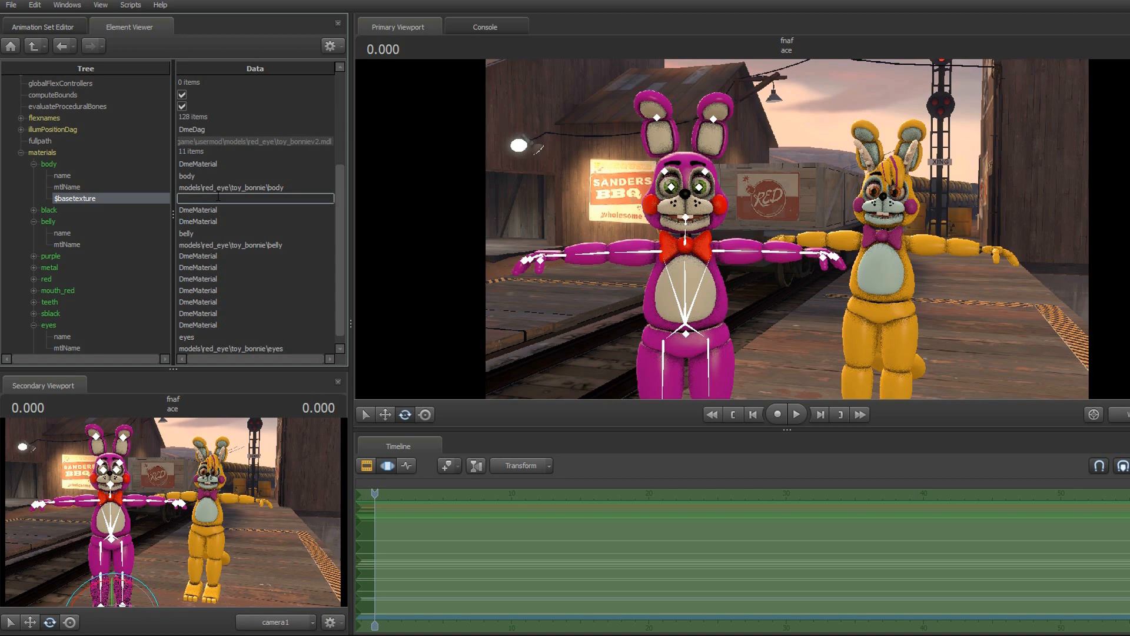
{"action": "type", "text": "models"}
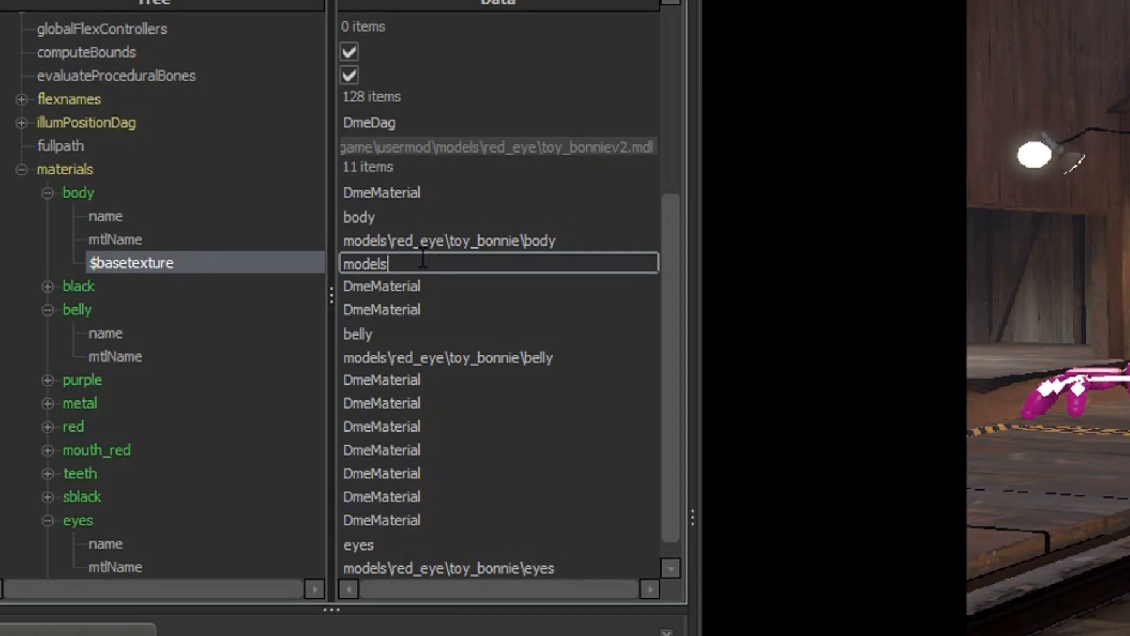
{"action": "type", "text": "\\replacements\\tbon"}
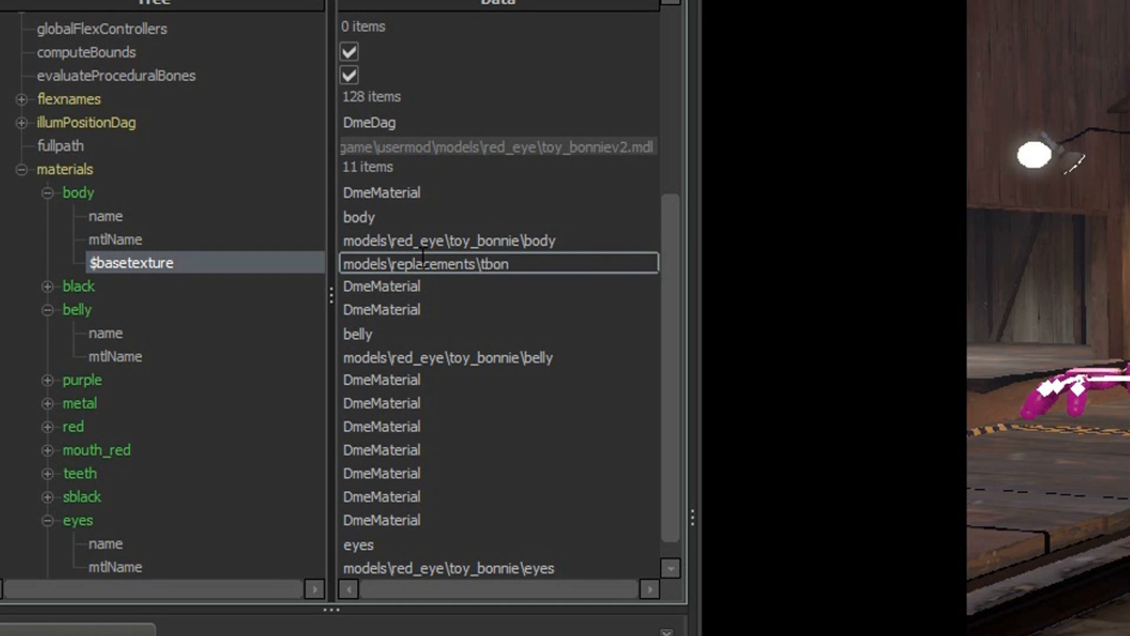
{"action": "type", "text": "\\body"}
{"action": "key", "text": "Return"}
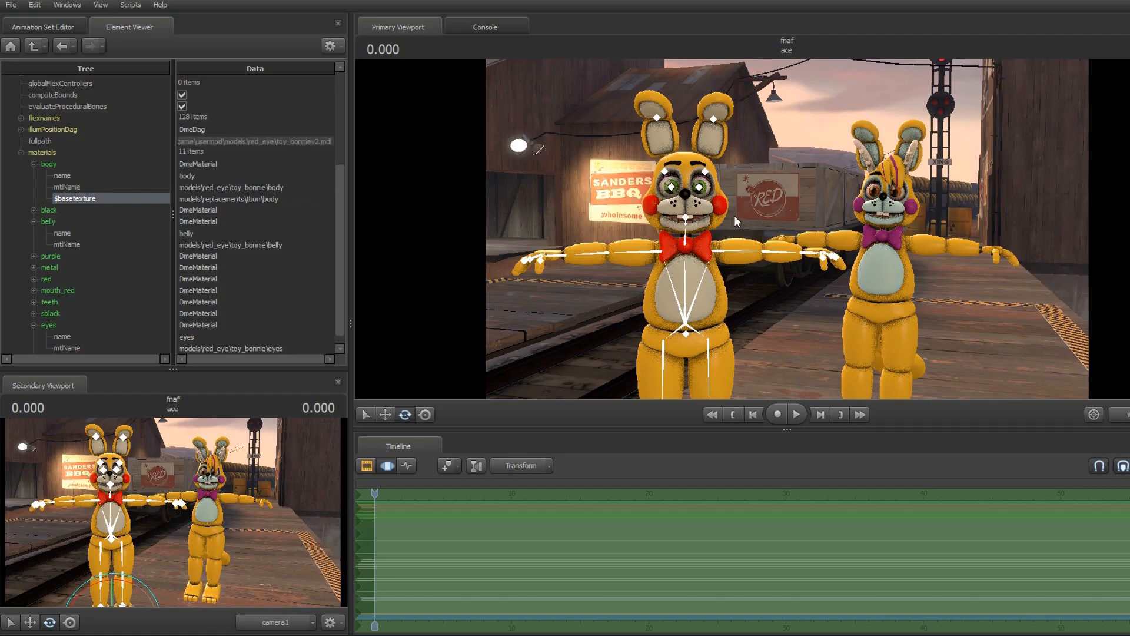
{"action": "mouse_move", "coordinate": [807, 237]}
{"action": "left_mouse_down"}
{"action": "mouse_move", "coordinate": [828, 232]}
{"action": "mouse_move", "coordinate": [791, 236]}
{"action": "left_mouse_up"}
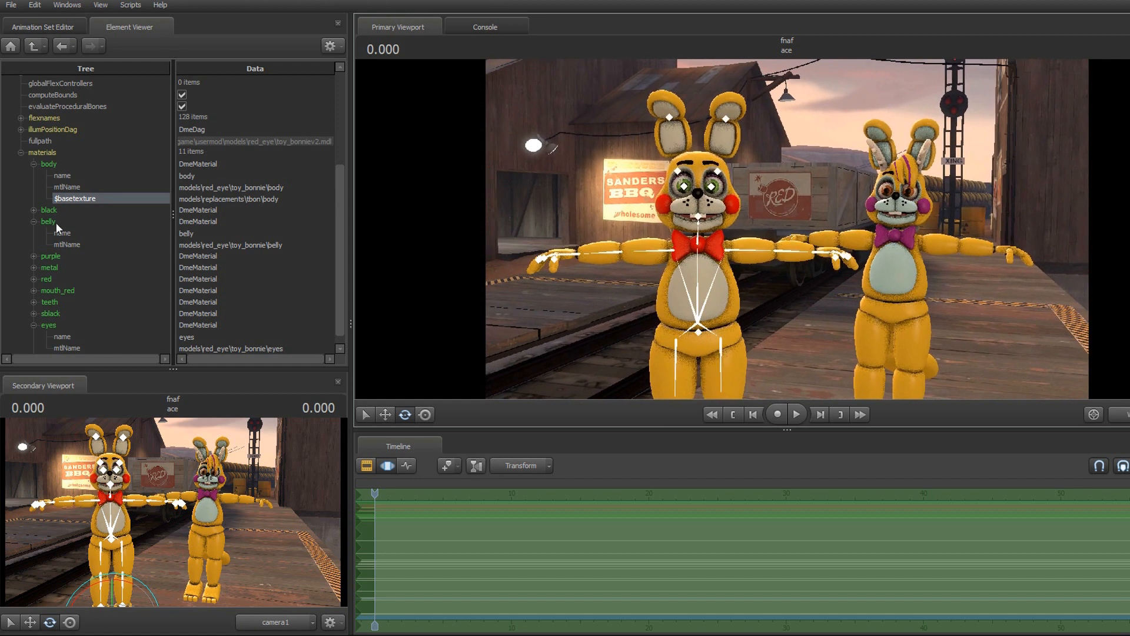
Step: Add a $basetexture string attribute to the belly material and set it to models\replacements\tbon\belly
{"action": "right_click", "coordinate": [56, 223]}
{"action": "mouse_move", "coordinate": [98, 316]}
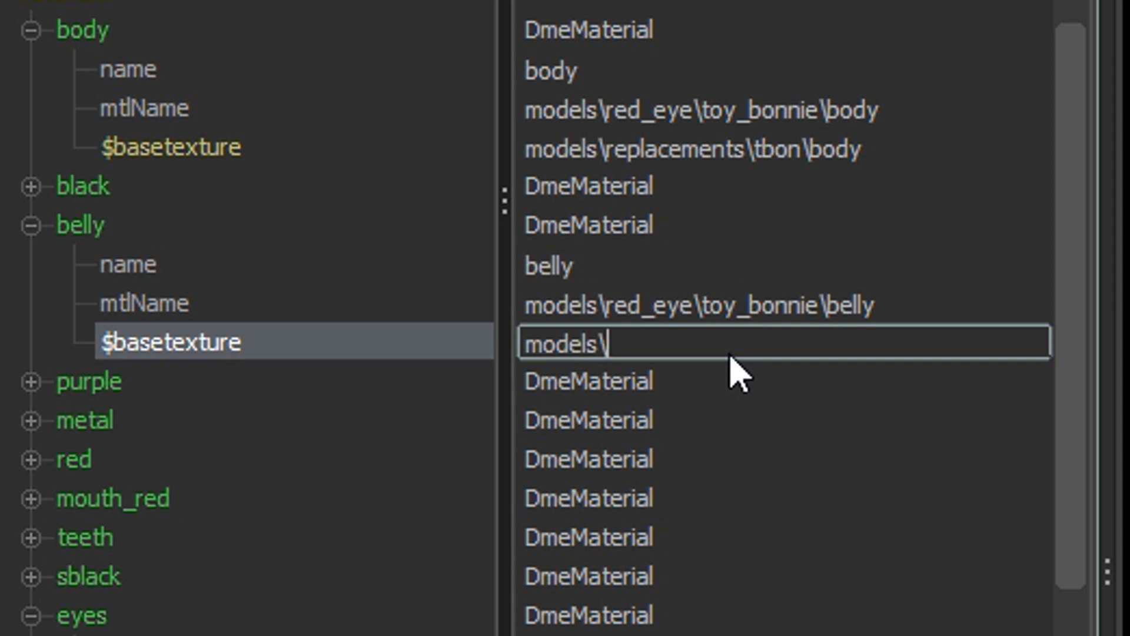
{"action": "type", "text": "replacements\\tbon"}
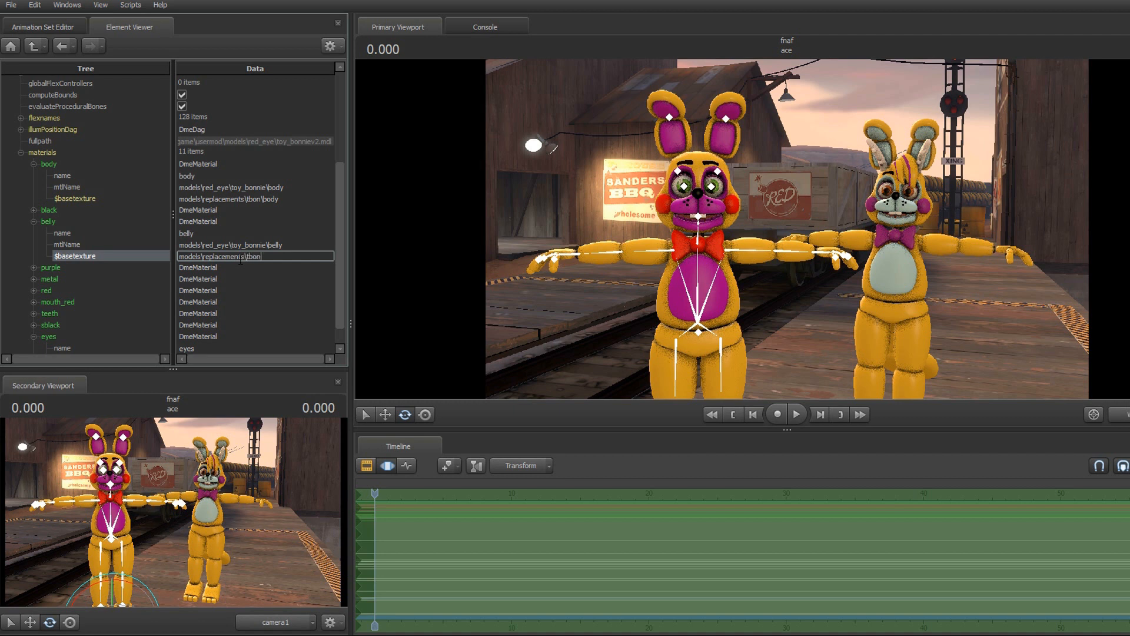
{"action": "type", "text": "y"}
{"action": "key", "text": "Return"}
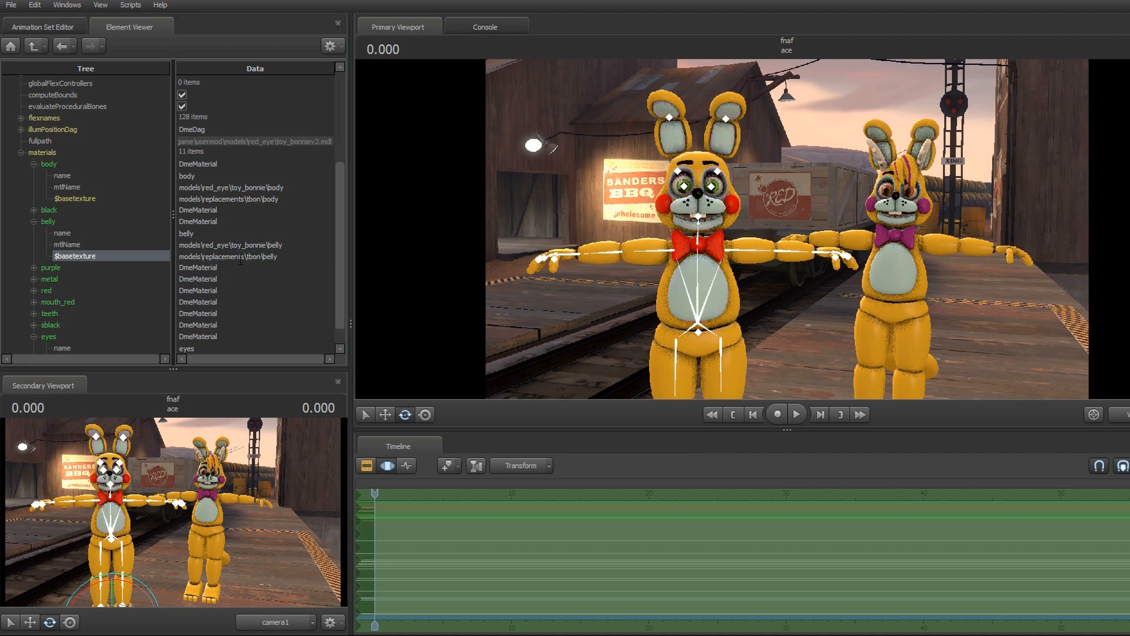
Step: Add a $basetexture string attribute to the eyes material and set it to models\replacements\tbon\eye
{"action": "scroll", "coordinate": [118, 263], "scroll_direction": "down", "scroll_amount": 1}
{"action": "right_click", "coordinate": [72, 316]}
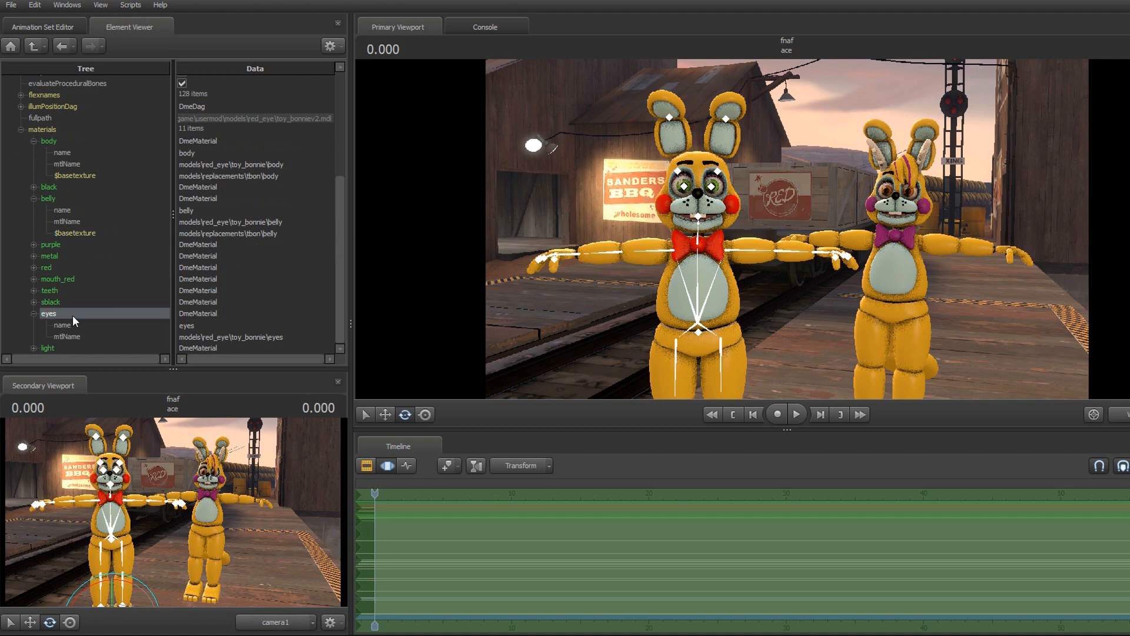
{"action": "mouse_move", "coordinate": [129, 405]}
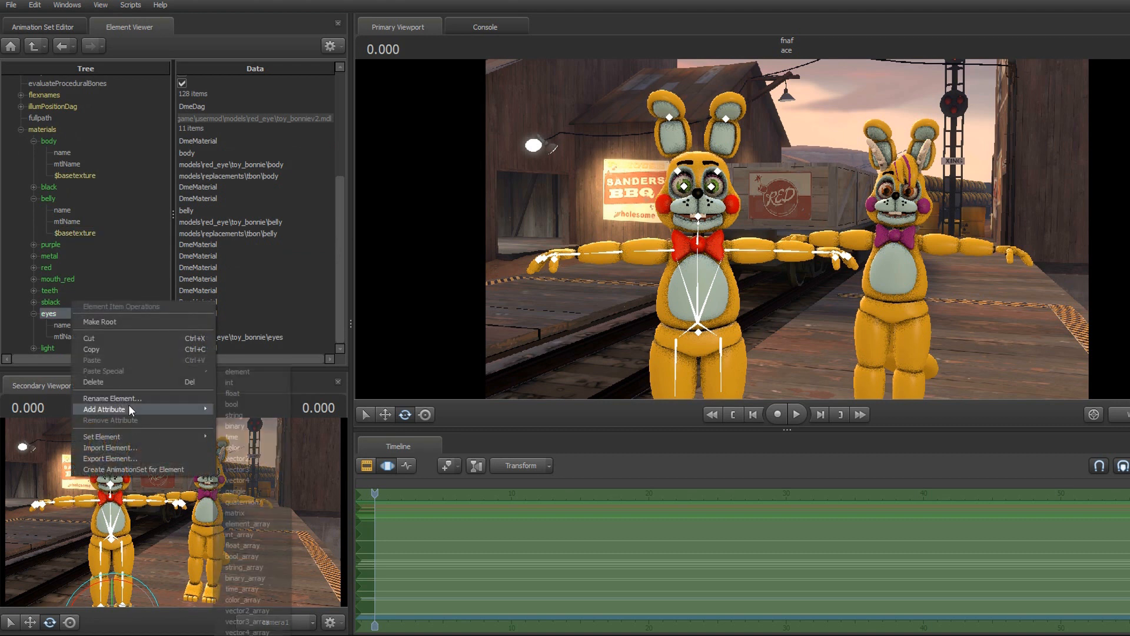
{"action": "left_click", "coordinate": [263, 405]}
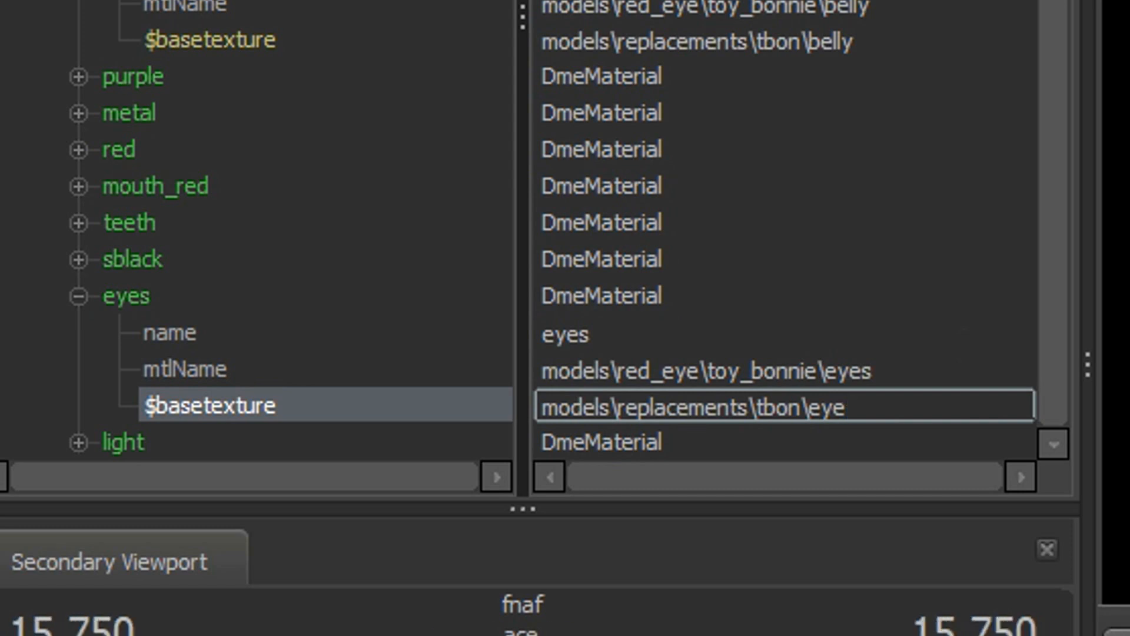
{"action": "key", "text": "Return"}
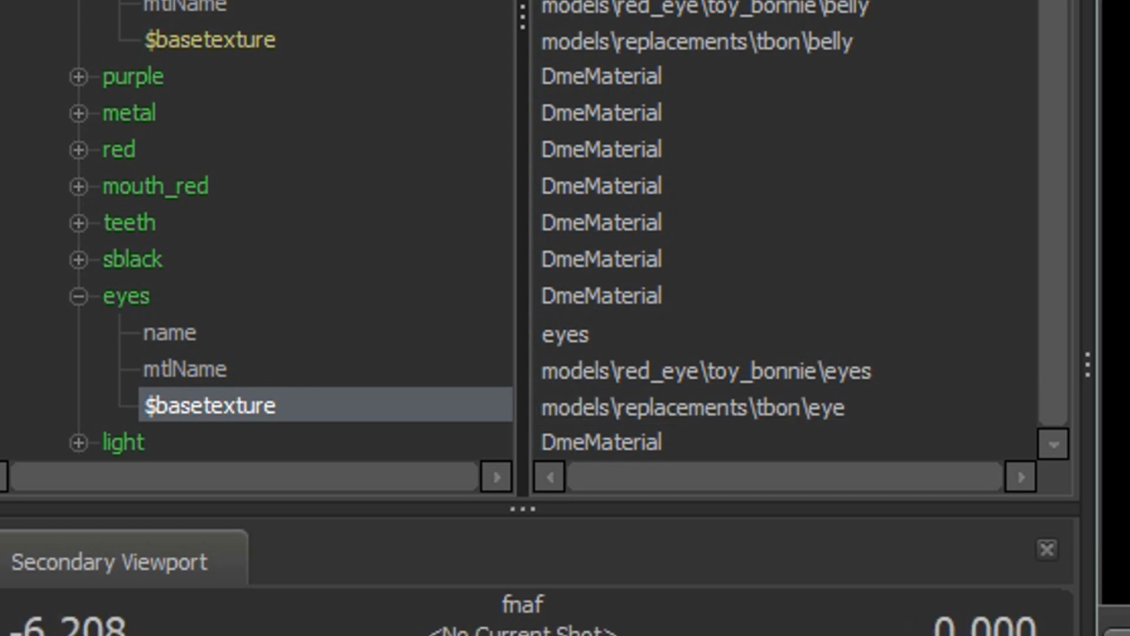
{"action": "left_click_drag", "start_coordinate": [884, 250], "coordinate": [848, 226]}
{"action": "key", "text": "w"}
{"action": "key", "text": "w"}
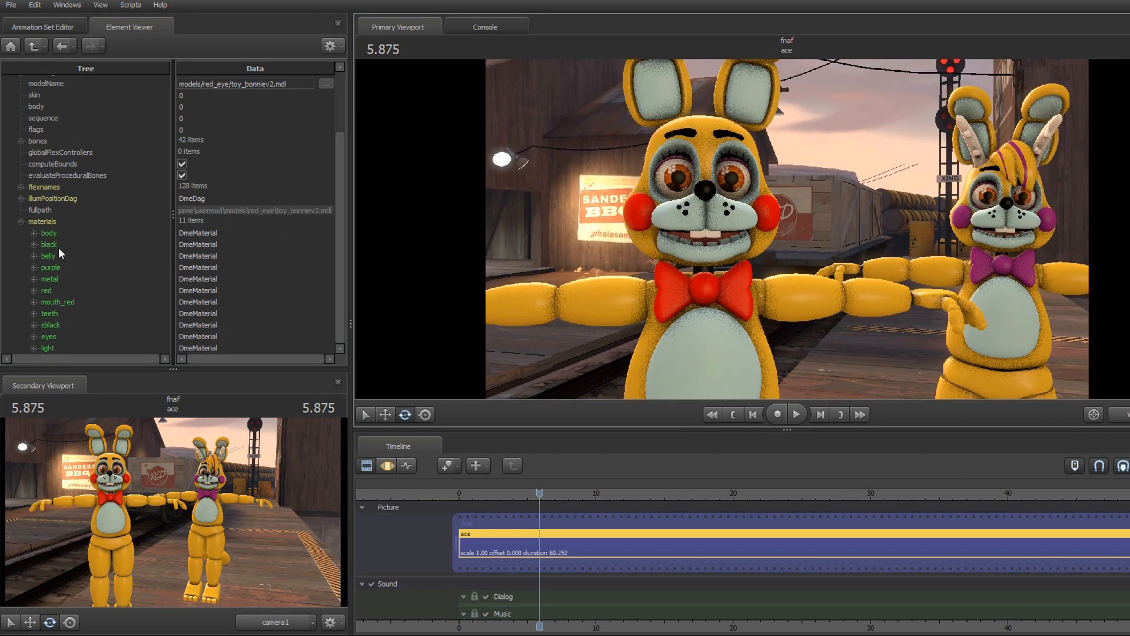
Step: Expand the red material and add a string attribute named $basetexture to it
{"action": "left_click", "coordinate": [34, 288]}
{"action": "right_click", "coordinate": [59, 268]}
{"action": "mouse_move", "coordinate": [164, 361]}
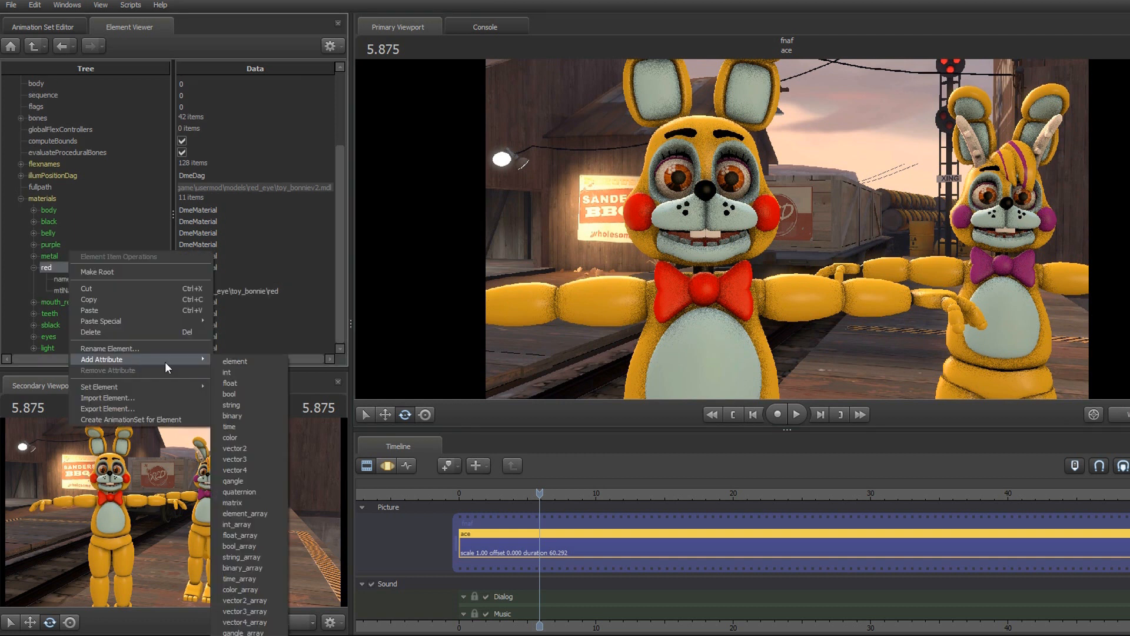
{"action": "left_click", "coordinate": [267, 405]}
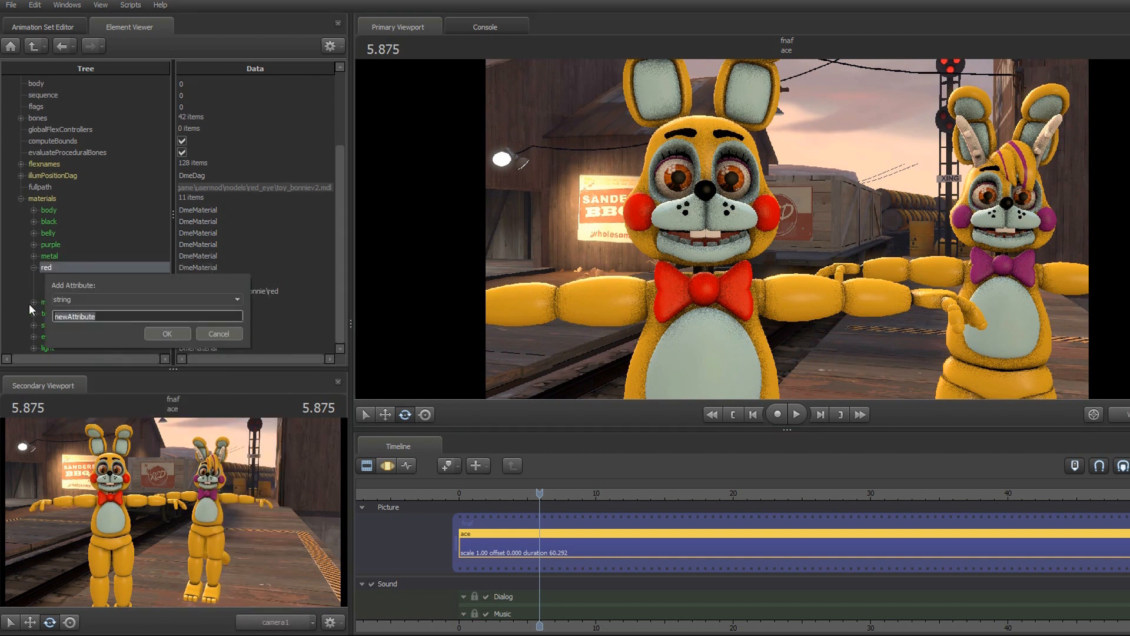
{"action": "type", "text": "$basetexture"}
{"action": "key", "text": "Return"}
{"action": "left_click_drag", "start_coordinate": [786, 228], "coordinate": [786, 229]}
{"action": "key", "text": "w"}
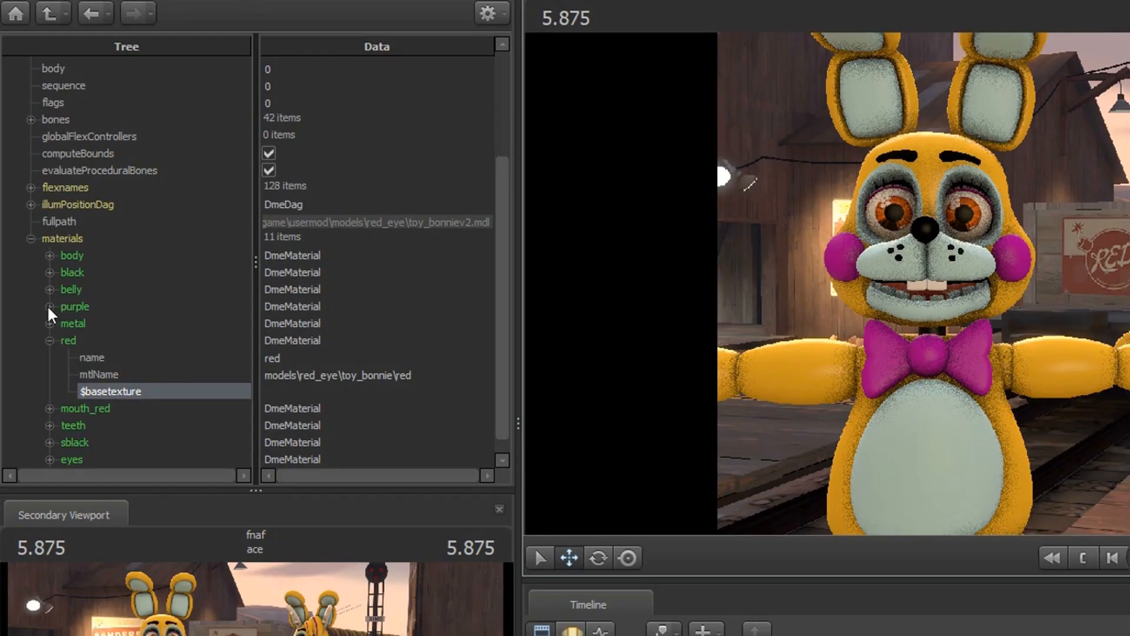
Step: Copy the purple material's mtlName path, models\red_eye\toy_bonnie\purple, into the red material's $basetexture
{"action": "left_click", "coordinate": [50, 307]}
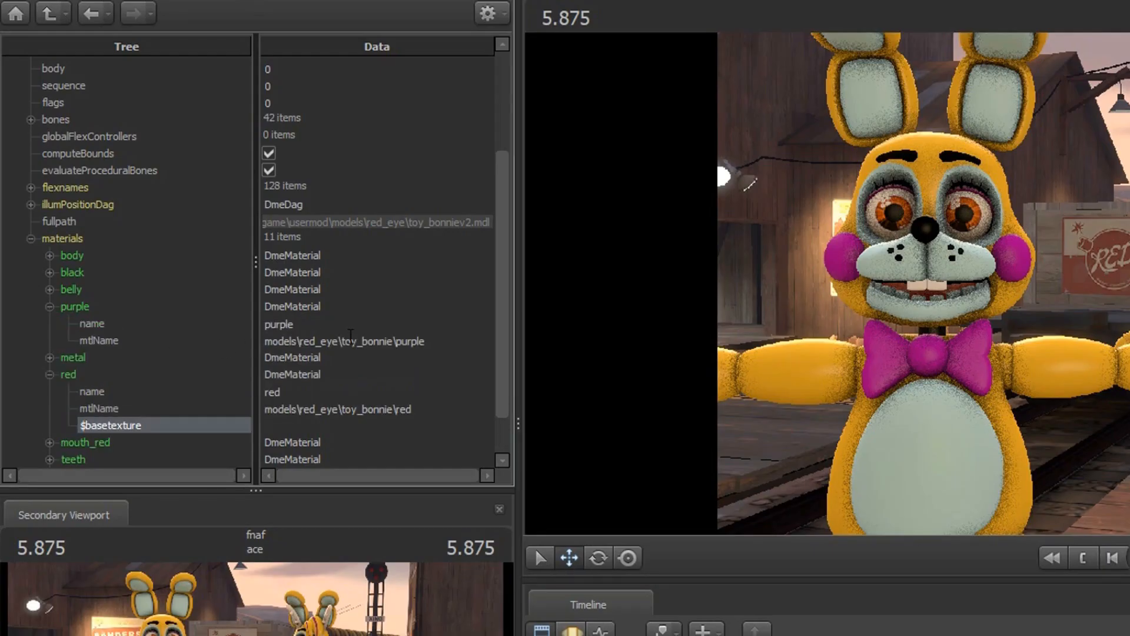
{"action": "double_click", "coordinate": [447, 340]}
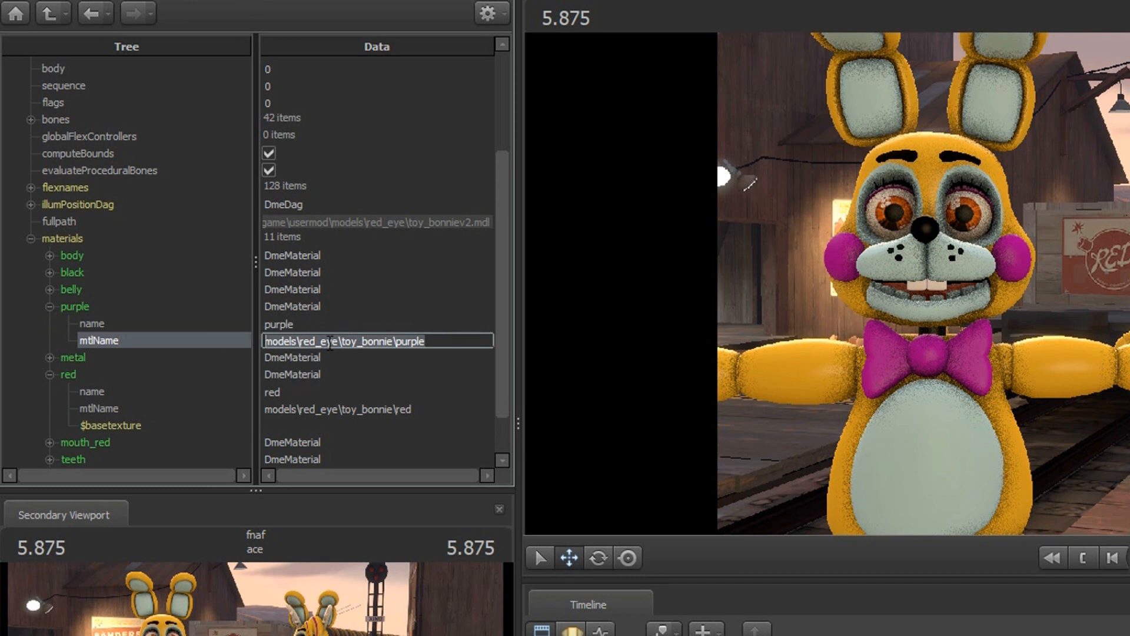
{"action": "double_click", "coordinate": [313, 425]}
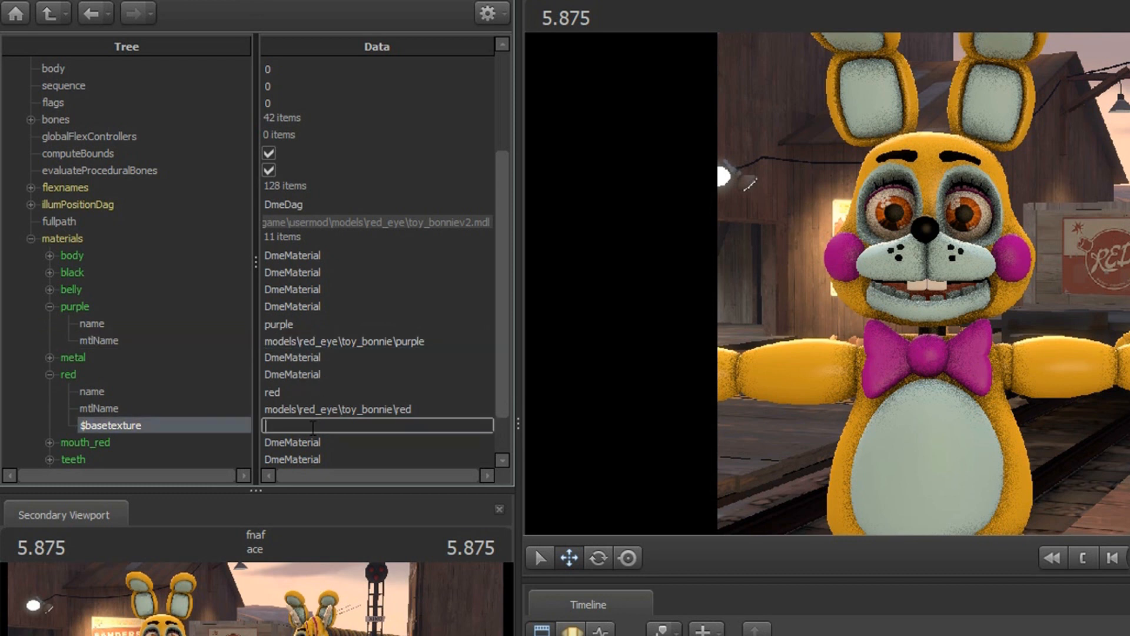
{"action": "type", "text": "models\\red_eye\\toy_bonnie\\purple"}
{"action": "key", "text": "Return"}
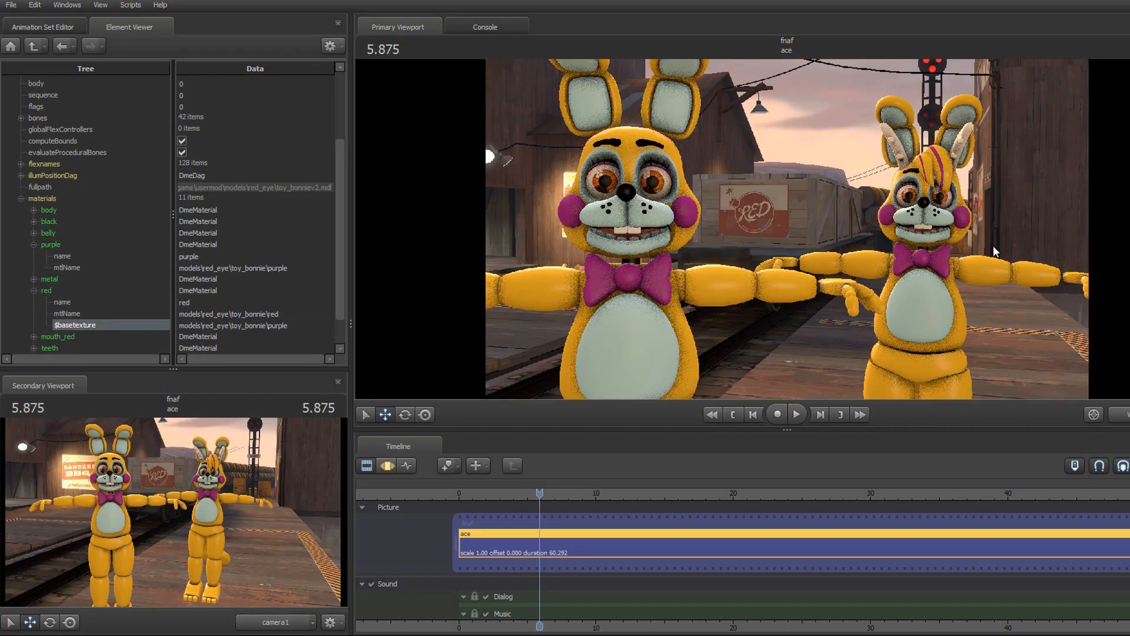
Step: Move Toy Bonnie's bip_tail bone down beneath the wooden floor to hide the tail
{"action": "left_click_drag", "start_coordinate": [646, 173], "coordinate": [568, 228]}
{"action": "key", "text": "w"}
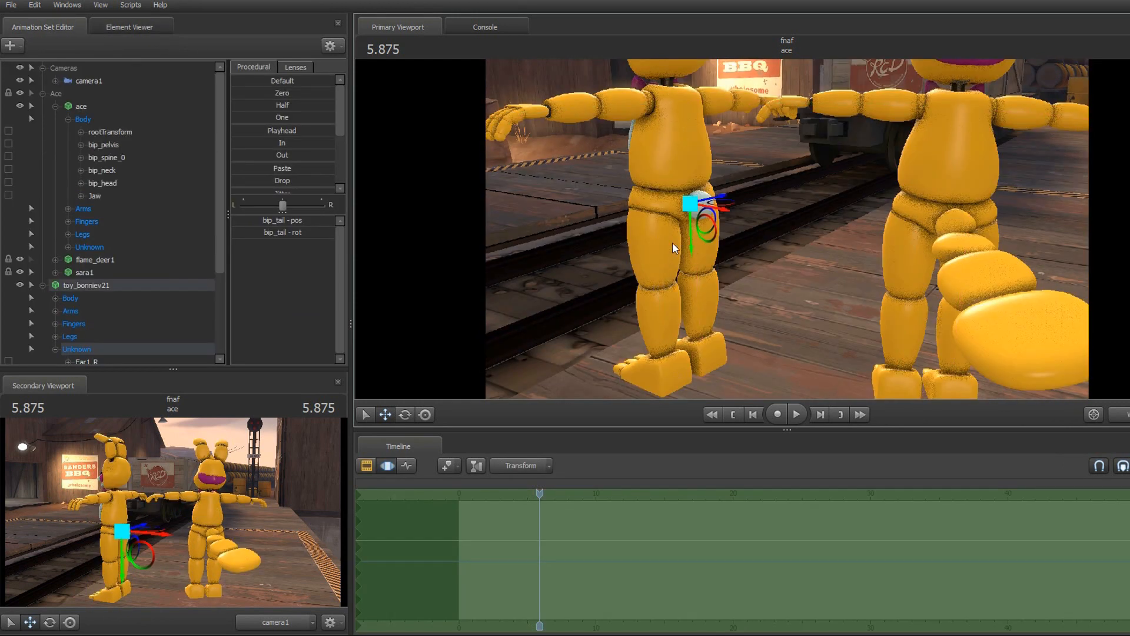
{"action": "left_click_drag", "start_coordinate": [759, 90], "coordinate": [762, 336]}
{"action": "left_click_drag", "start_coordinate": [815, 187], "coordinate": [815, 285]}
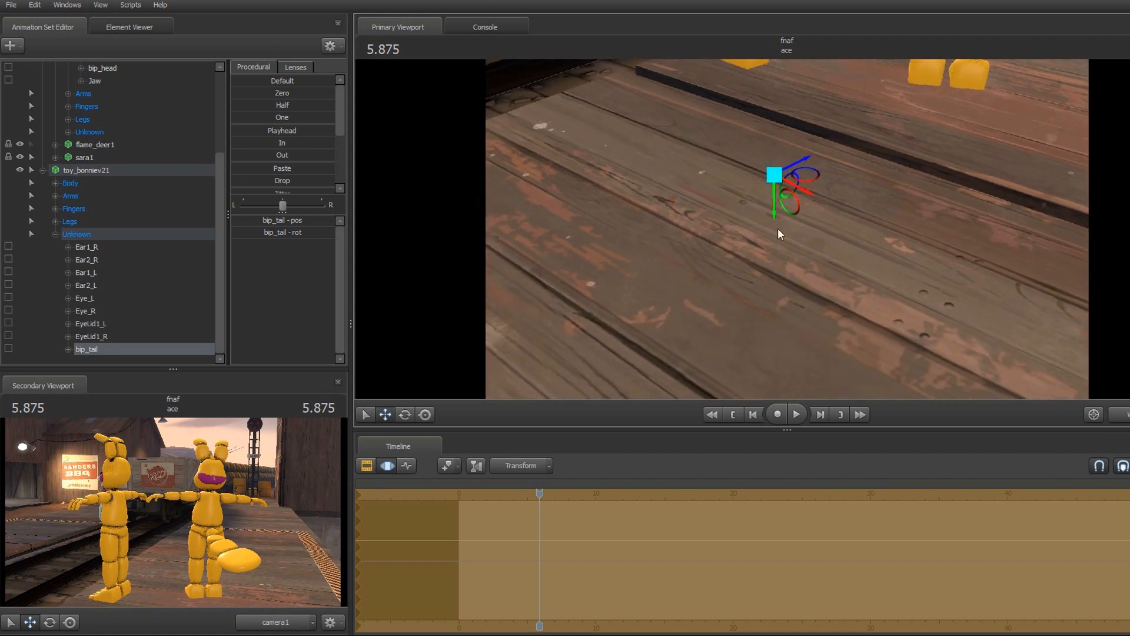
{"action": "left_click_drag", "start_coordinate": [765, 214], "coordinate": [763, 542]}
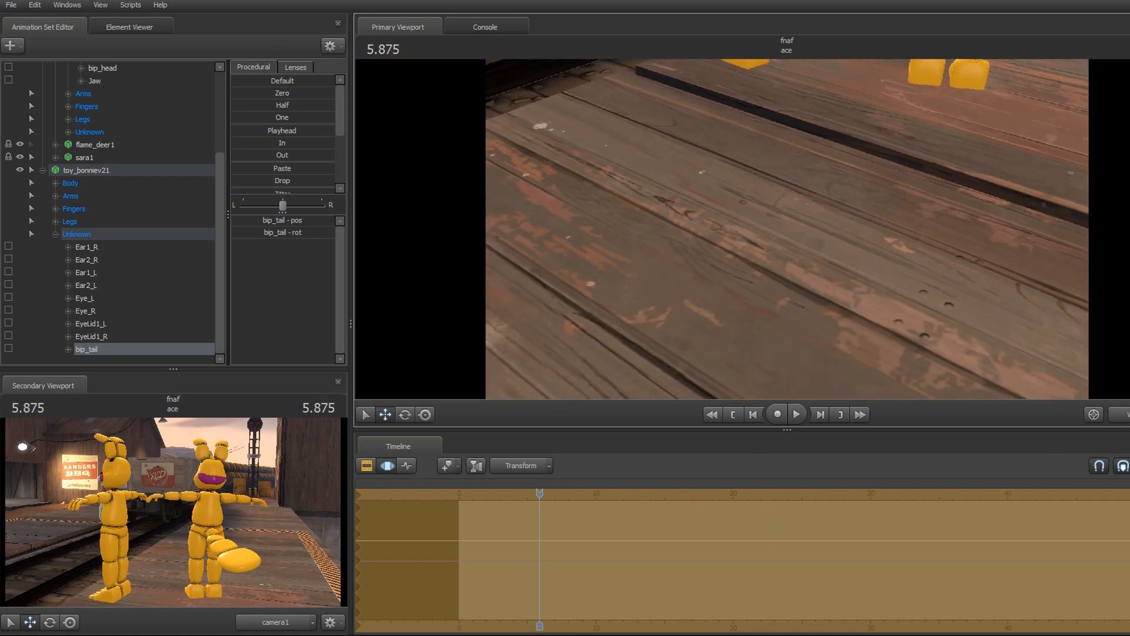
{"action": "left_click_drag", "start_coordinate": [811, 208], "coordinate": [812, 277]}
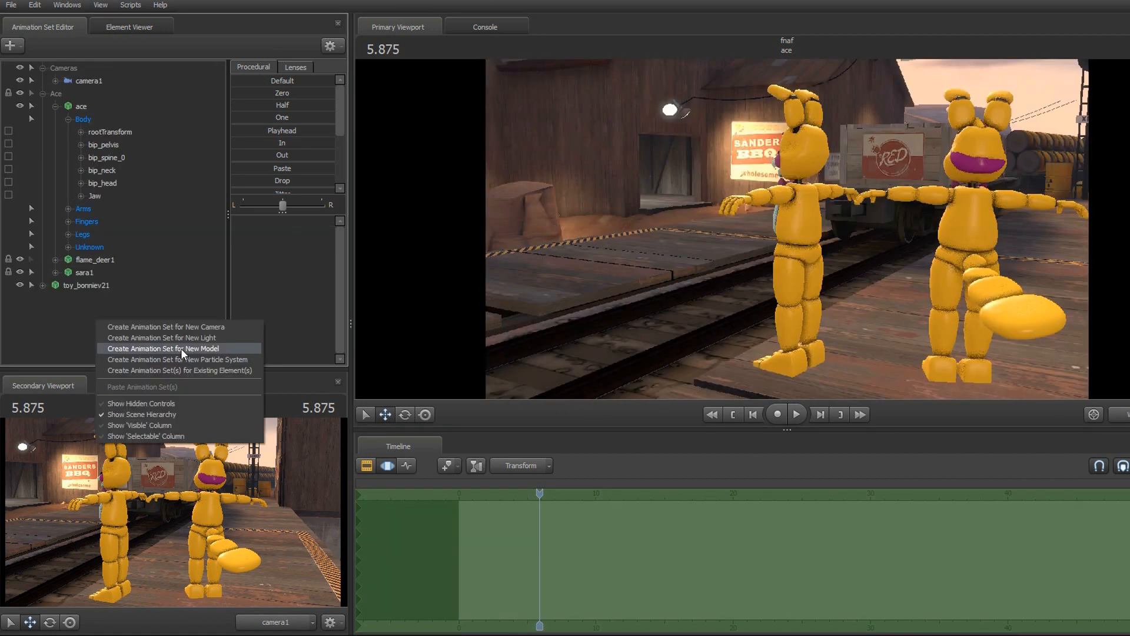
Step: Load another Sara model into the scene as a new animation set, sara2
{"action": "left_click", "coordinate": [182, 353]}
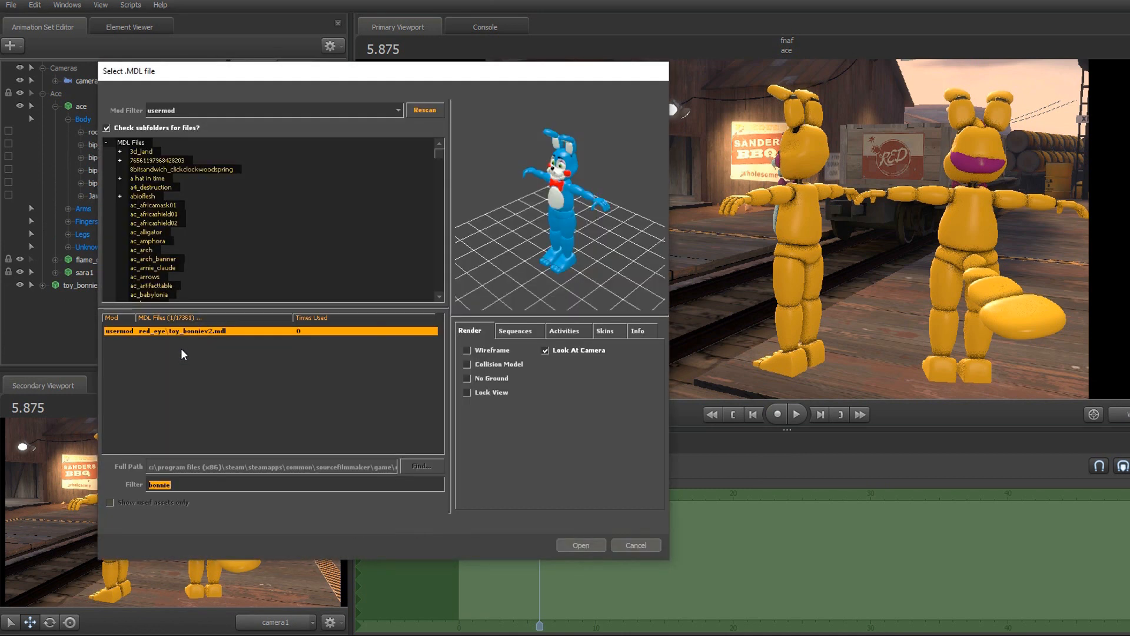
{"action": "type", "text": "sara2"}
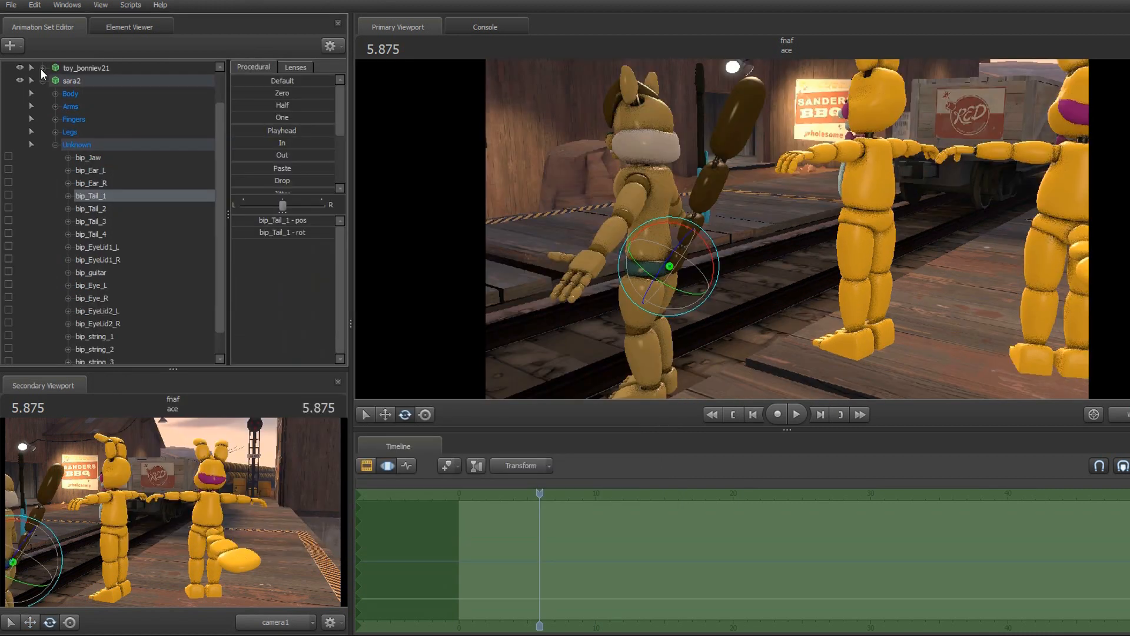
Step: Expand toy_bonniev21's Body group and lock sara2's bip_Tail_1 to Toy Bonnie's bip_pelvis
{"action": "left_click", "coordinate": [42, 68]}
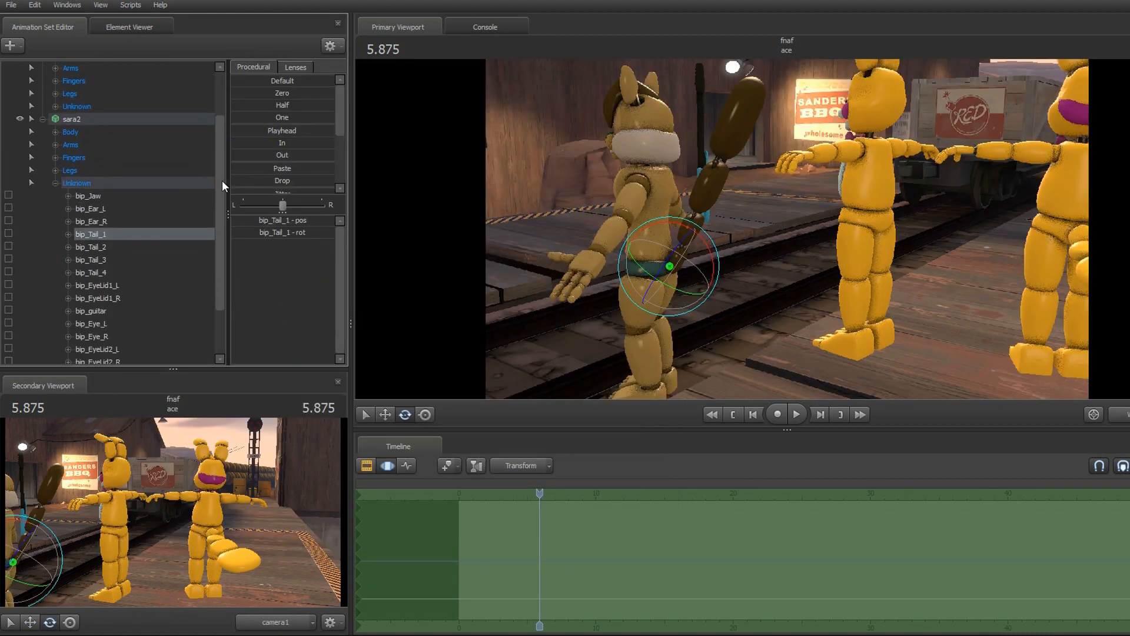
{"action": "left_click", "coordinate": [54, 79]}
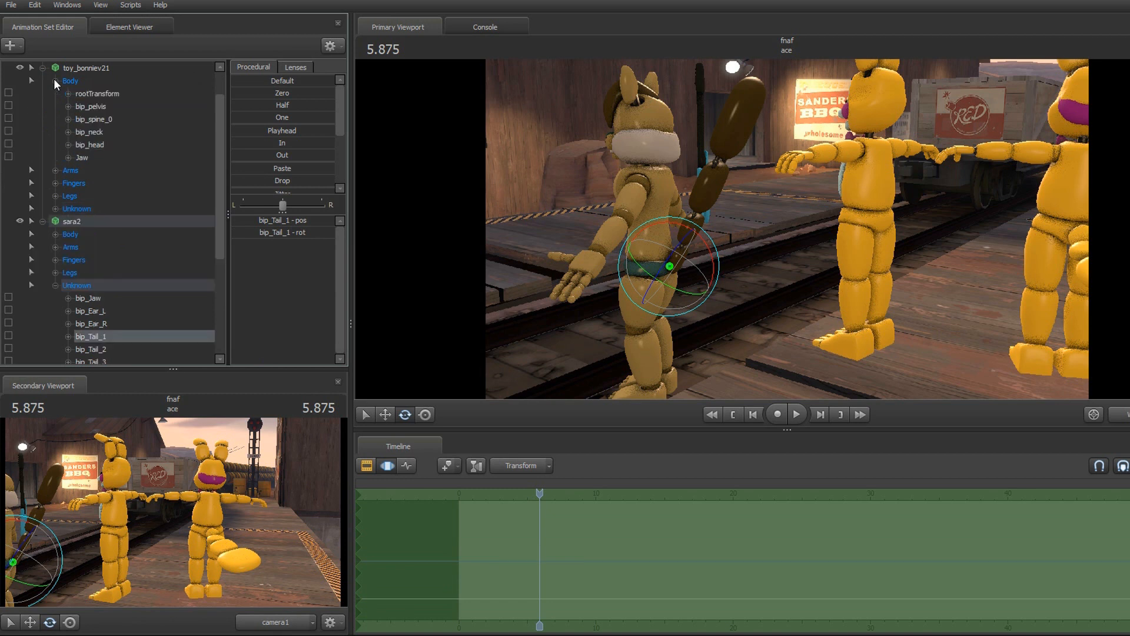
{"action": "left_click", "coordinate": [92, 107]}
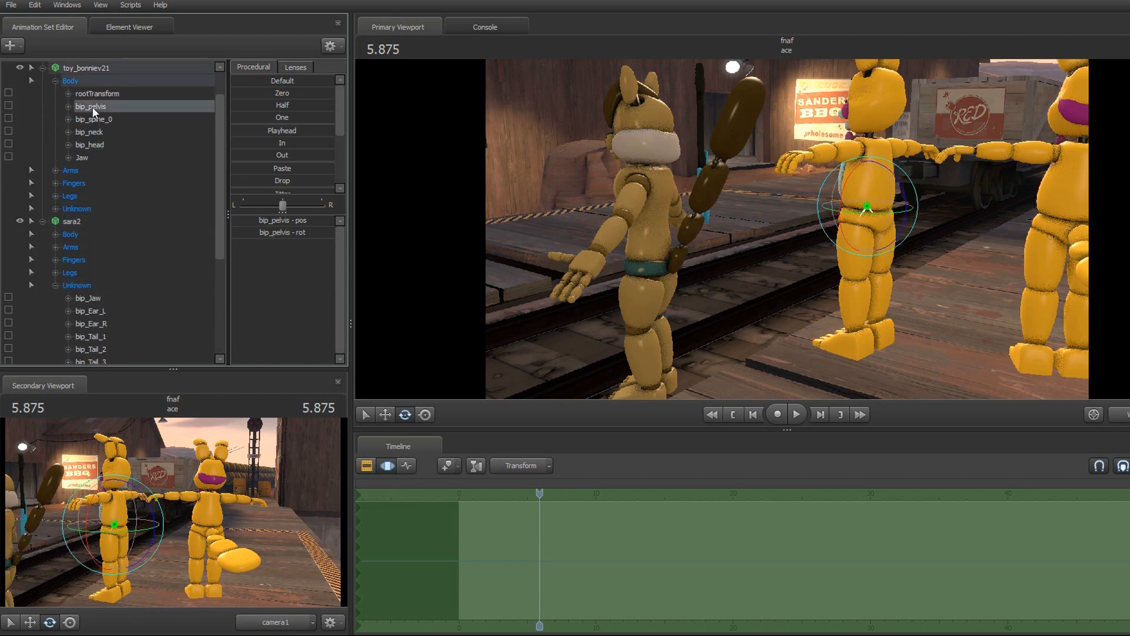
{"action": "left_click_drag", "start_coordinate": [868, 199], "coordinate": [865, 214]}
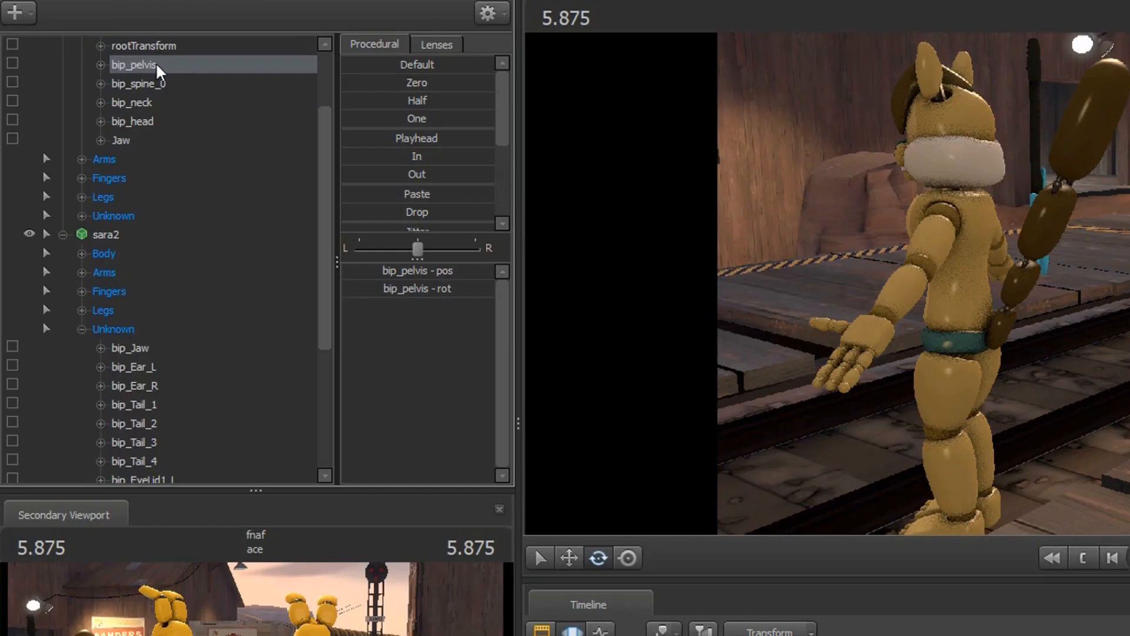
{"action": "left_click_drag", "start_coordinate": [156, 66], "coordinate": [160, 409]}
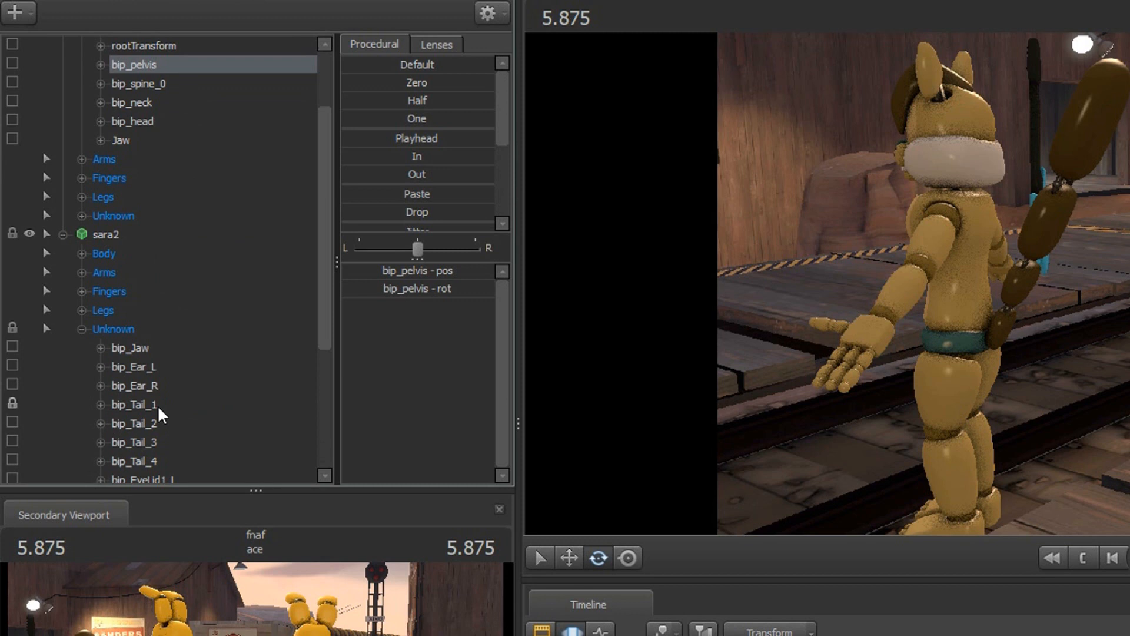
Step: Zero sara2's bip_Tail_1 onto Toy Bonnie's pelvis and move the tail base against the lower back
{"action": "left_click", "coordinate": [160, 405]}
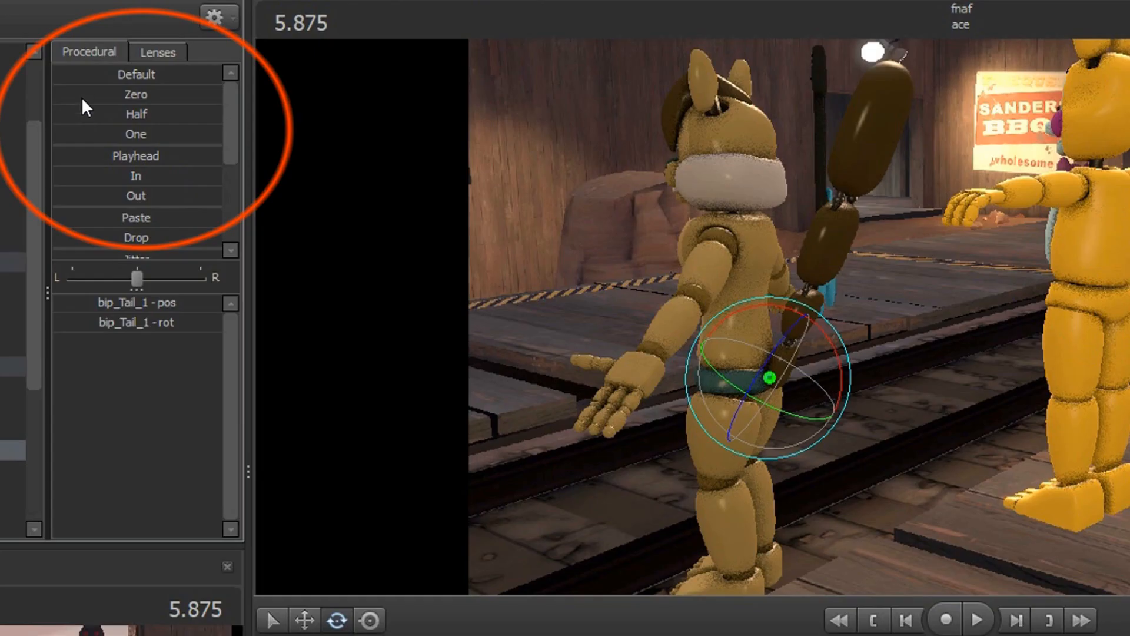
{"action": "left_click_drag", "start_coordinate": [81, 97], "coordinate": [251, 96]}
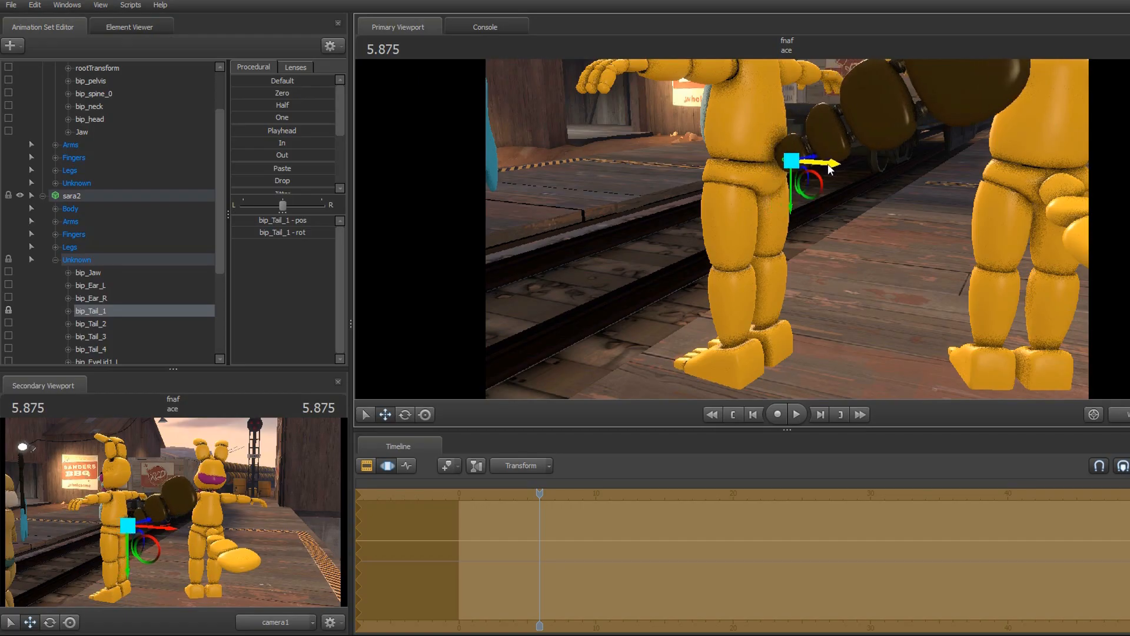
{"action": "left_click_drag", "start_coordinate": [781, 189], "coordinate": [809, 188]}
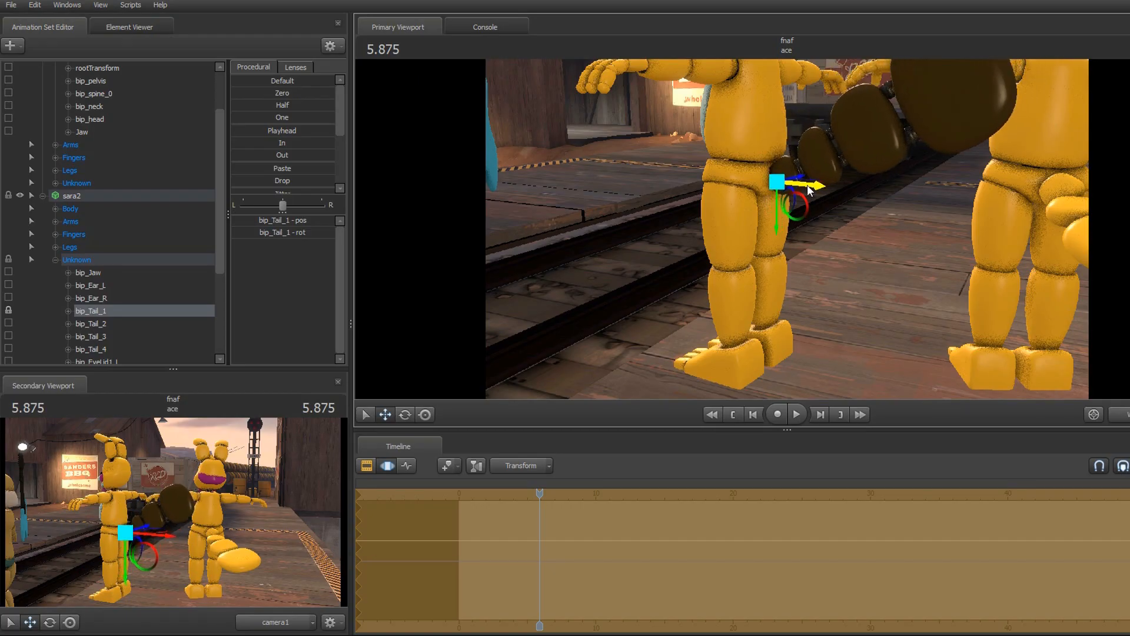
Step: Rotate sara2's bip_Tail_1 to angle the tail out from behind Toy Bonnie's body
{"action": "left_click", "coordinate": [405, 414]}
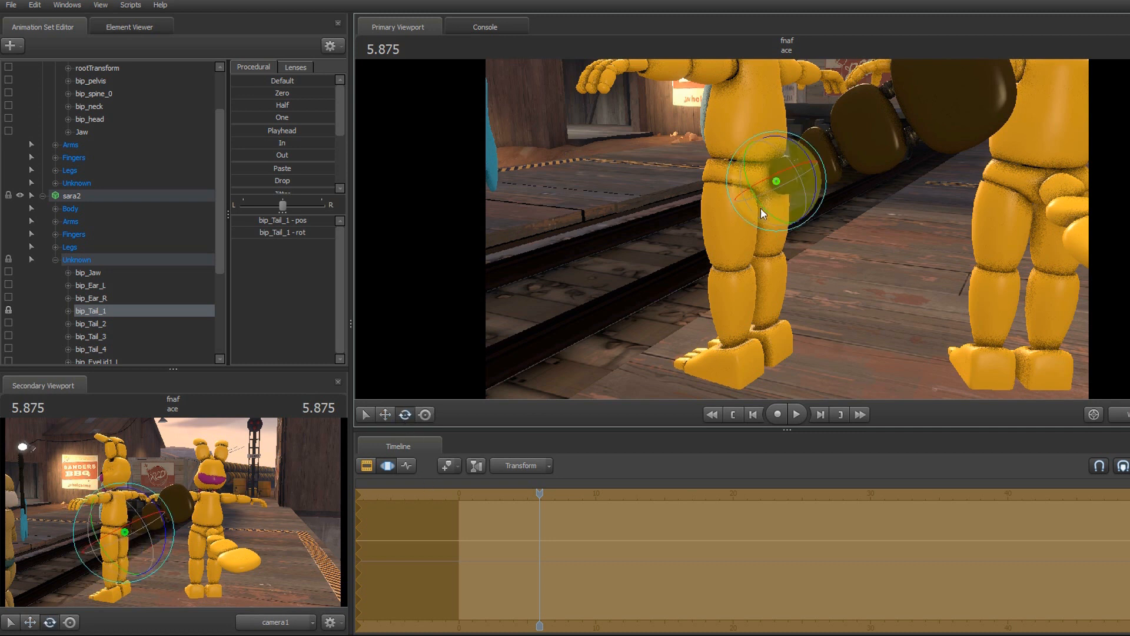
{"action": "left_click_drag", "start_coordinate": [764, 215], "coordinate": [719, 129]}
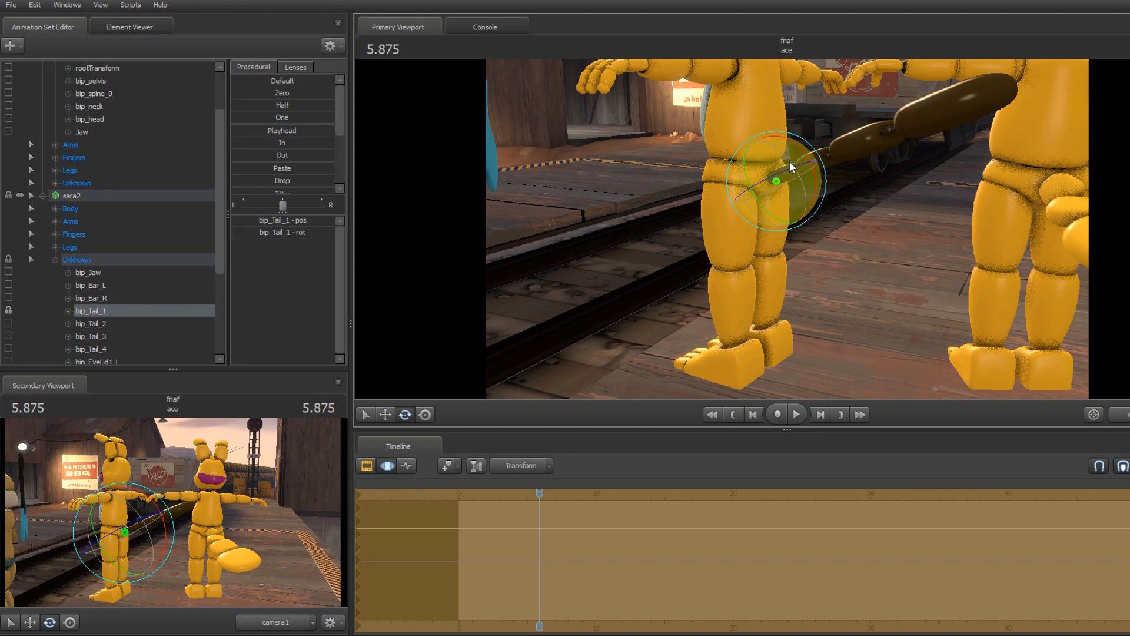
{"action": "left_click_drag", "start_coordinate": [816, 181], "coordinate": [813, 165]}
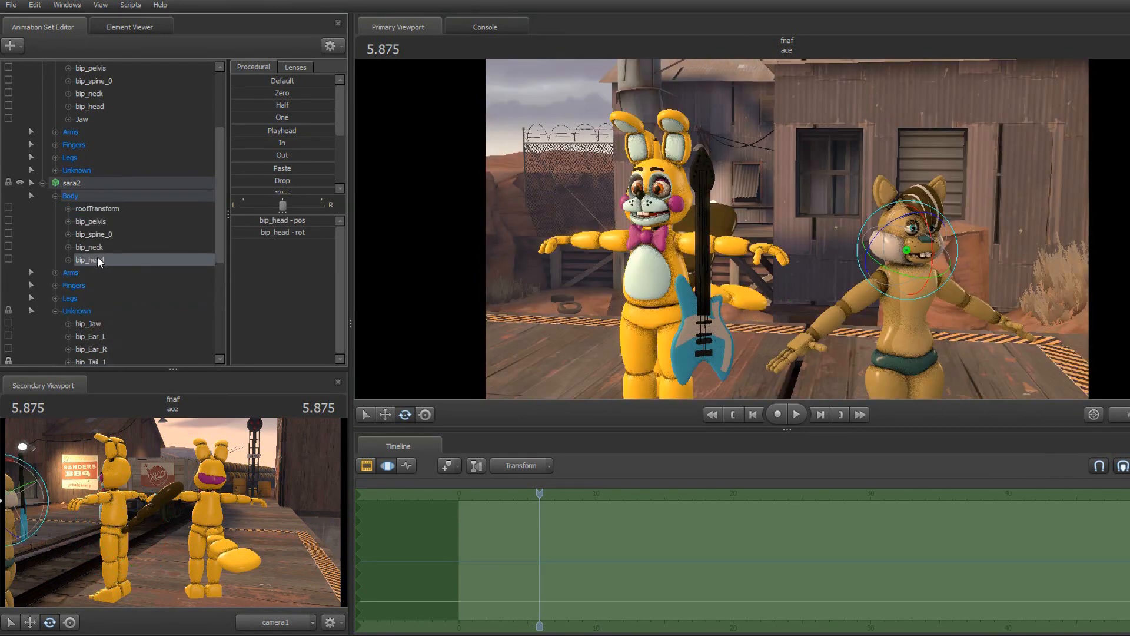
Step: Lock sara2's bip_head to toy_bonniev21's bip_head and zero it onto Toy Bonnie's head
{"action": "scroll", "coordinate": [96, 260], "scroll_direction": "up", "scroll_amount": 1}
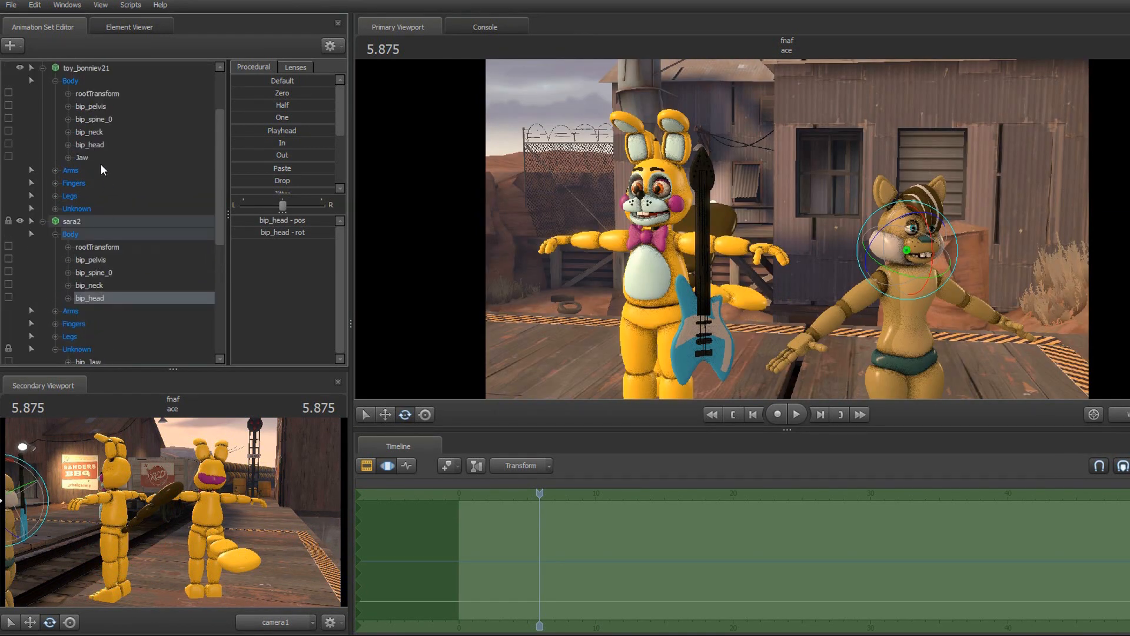
{"action": "left_click", "coordinate": [88, 146]}
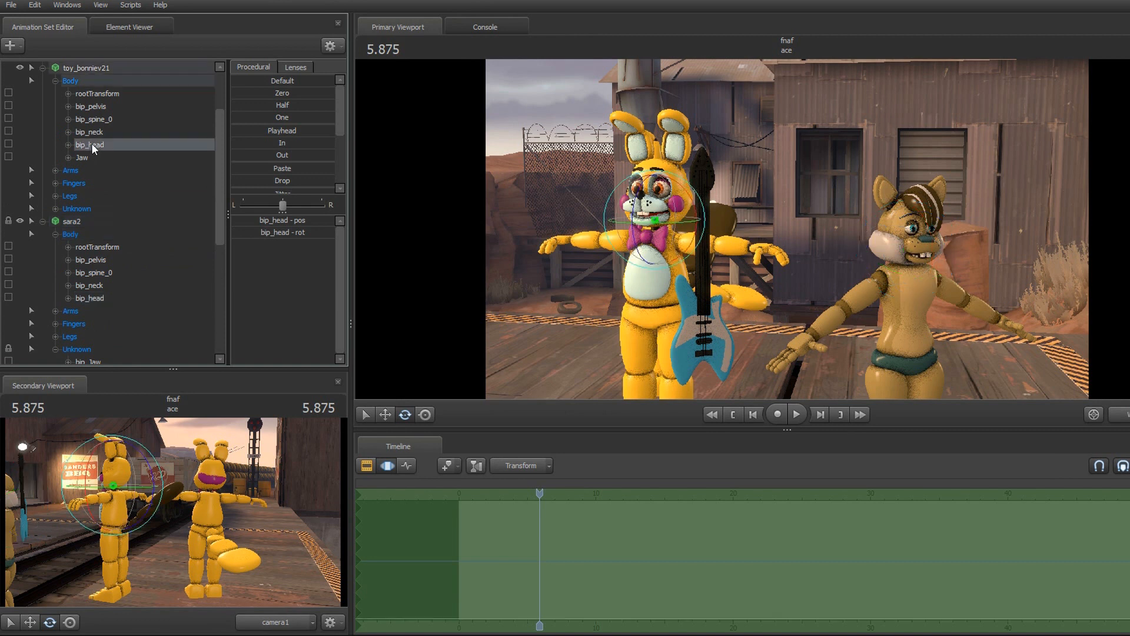
{"action": "left_click_drag", "start_coordinate": [89, 149], "coordinate": [101, 300]}
{"action": "left_click", "coordinate": [100, 299]}
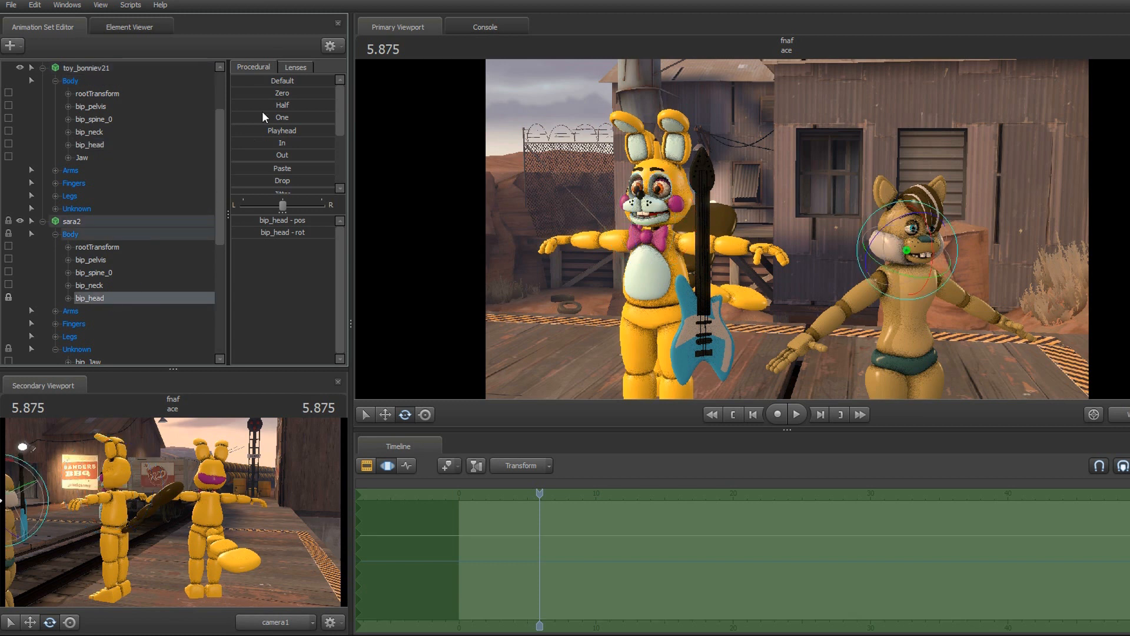
{"action": "left_click_drag", "start_coordinate": [253, 93], "coordinate": [253, 93]}
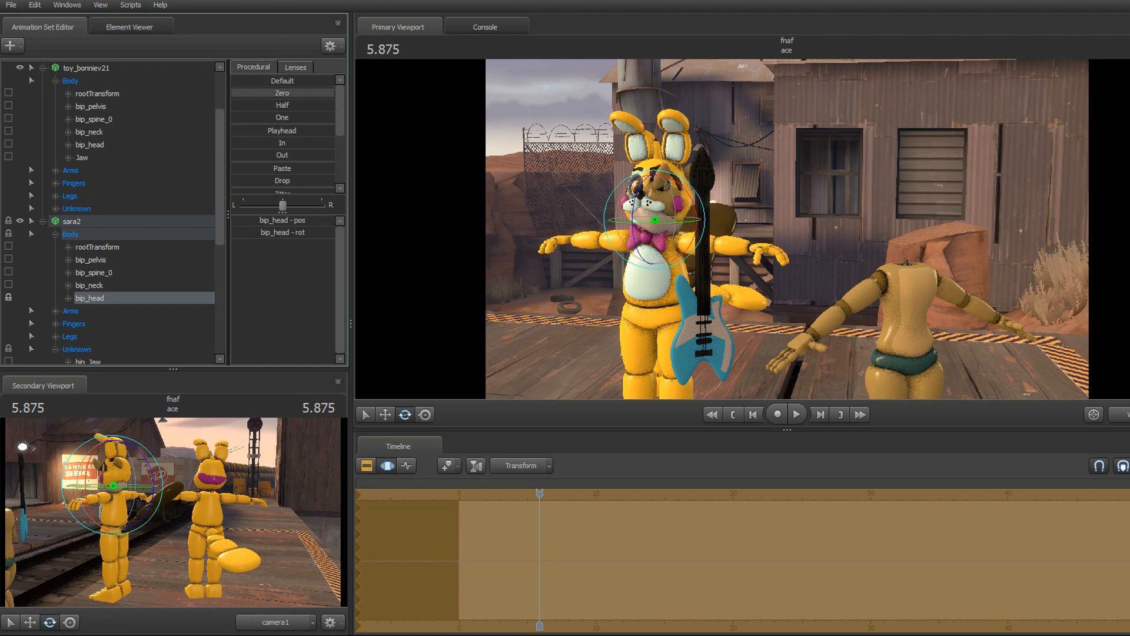
Step: Move sara2's bip_head forward so Sara's head sits in front of Toy Bonnie's face
{"action": "key", "text": "w"}
{"action": "left_click_drag", "start_coordinate": [884, 291], "coordinate": [884, 291]}
{"action": "key", "text": "a"}
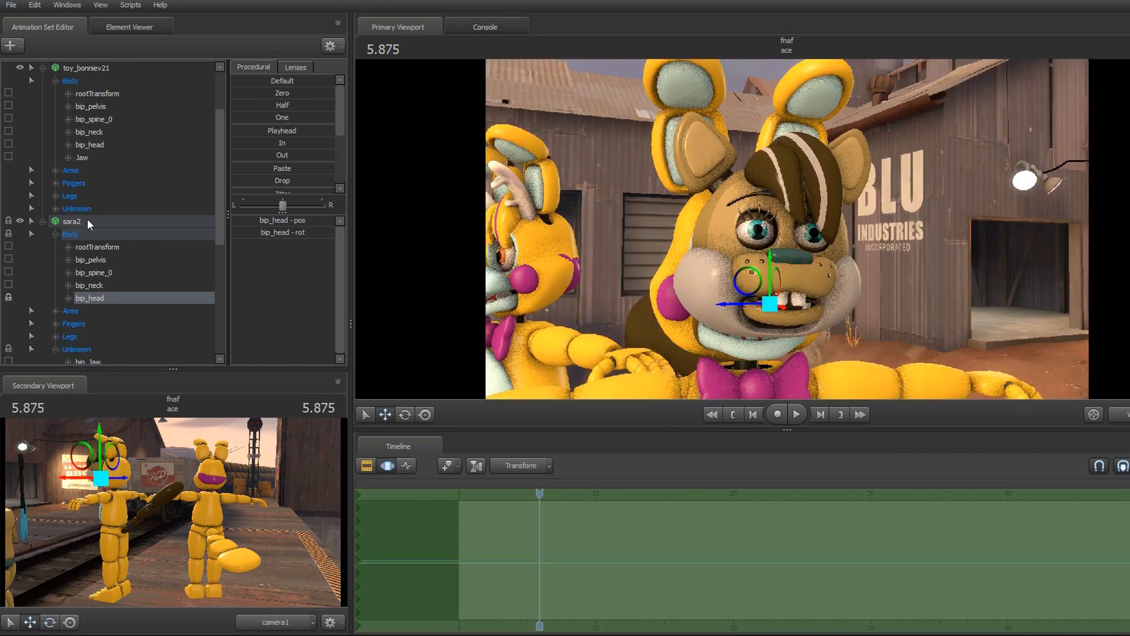
Step: Add override materials to the sara2 animation set and show its model in the Element Viewer
{"action": "left_click", "coordinate": [87, 220]}
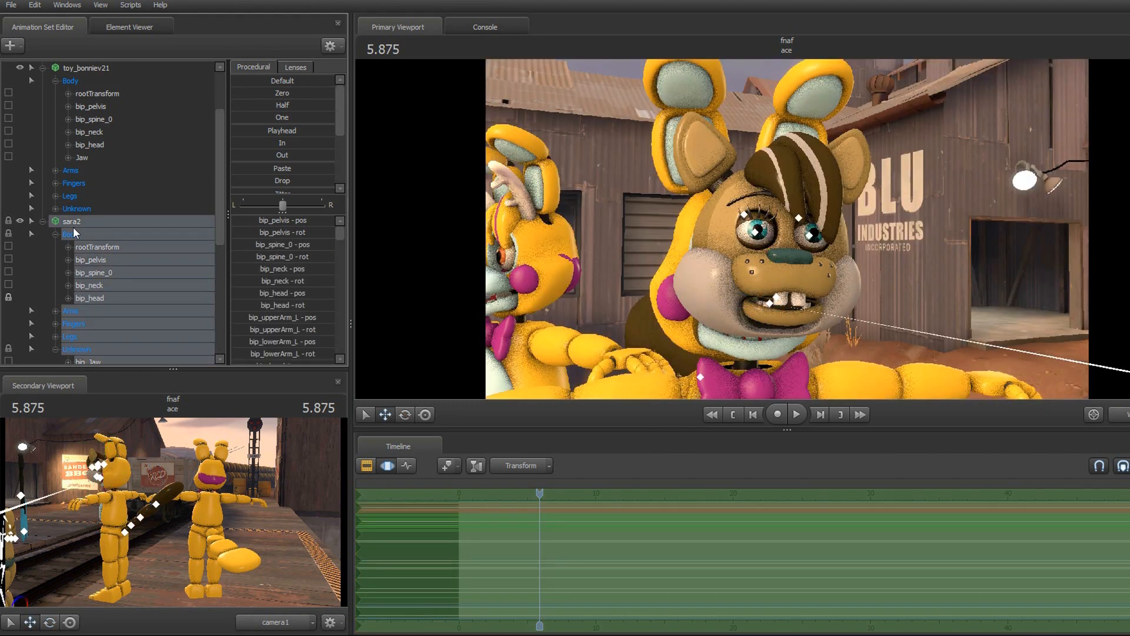
{"action": "right_click", "coordinate": [93, 220]}
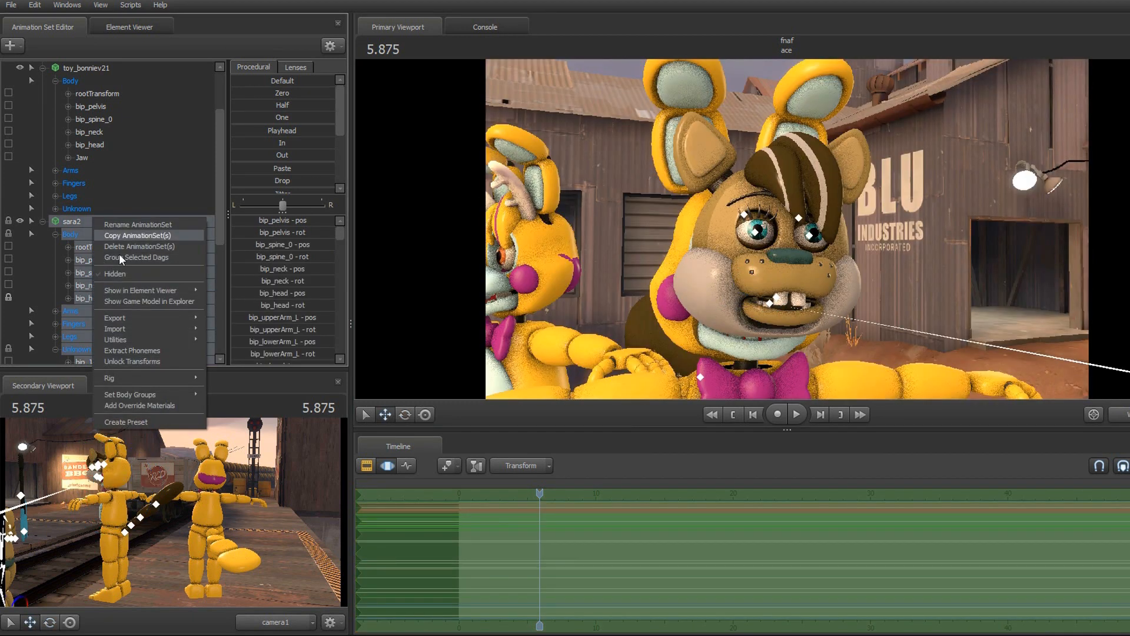
{"action": "left_click", "coordinate": [155, 405]}
{"action": "right_click", "coordinate": [93, 221]}
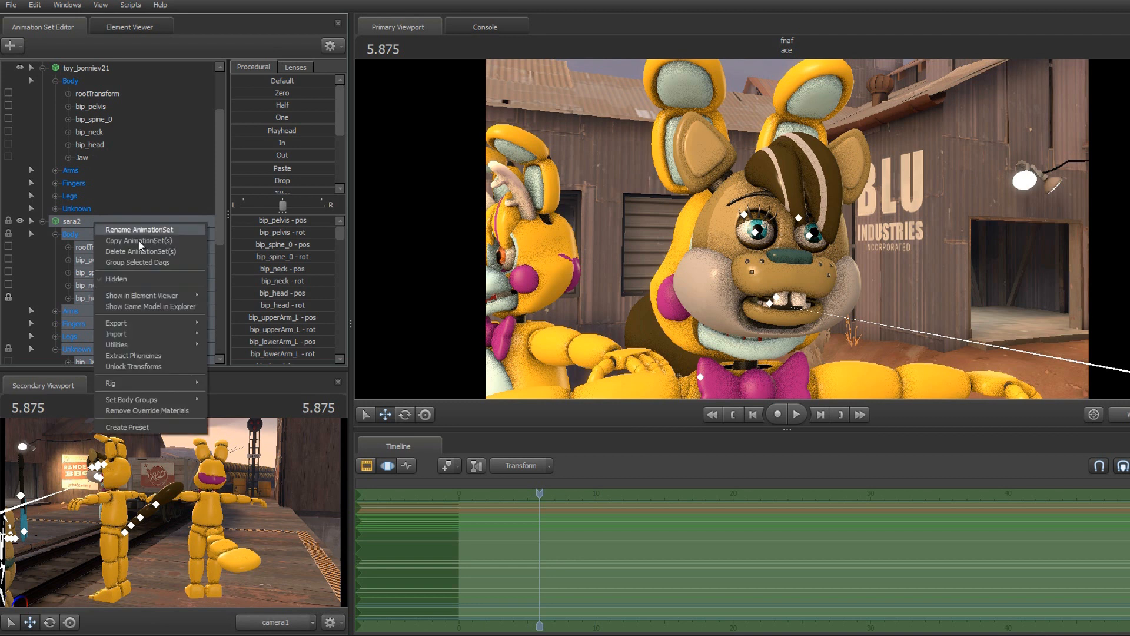
{"action": "mouse_move", "coordinate": [157, 293]}
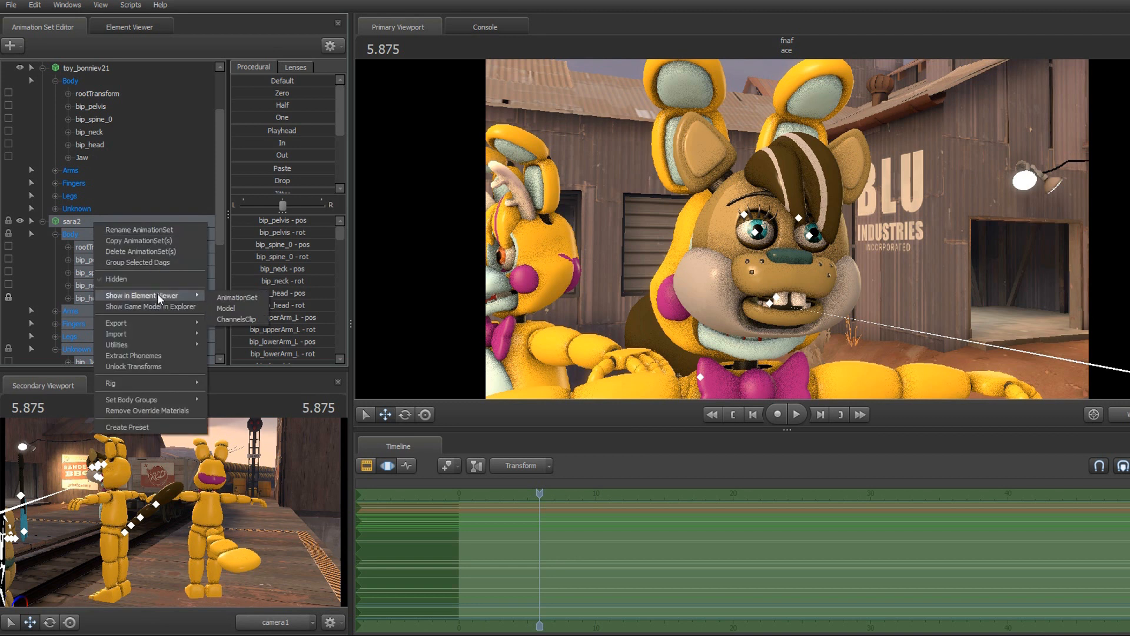
{"action": "left_click", "coordinate": [235, 308]}
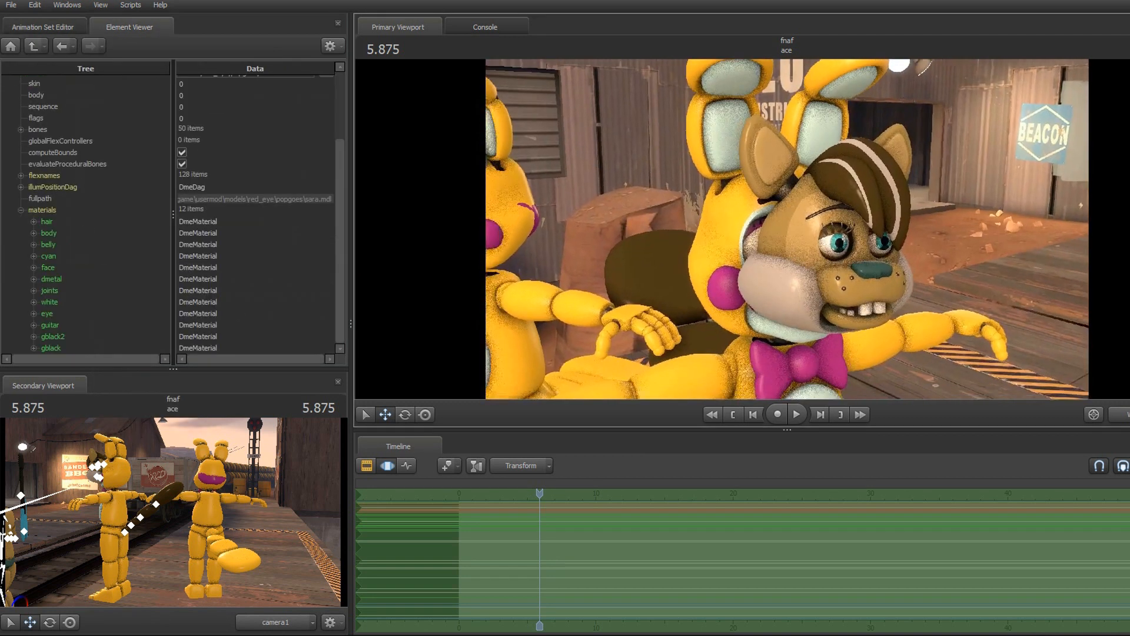
Step: Add a string attribute named $basetexture to sara2's hair material
{"action": "left_click_drag", "start_coordinate": [666, 227], "coordinate": [665, 231]}
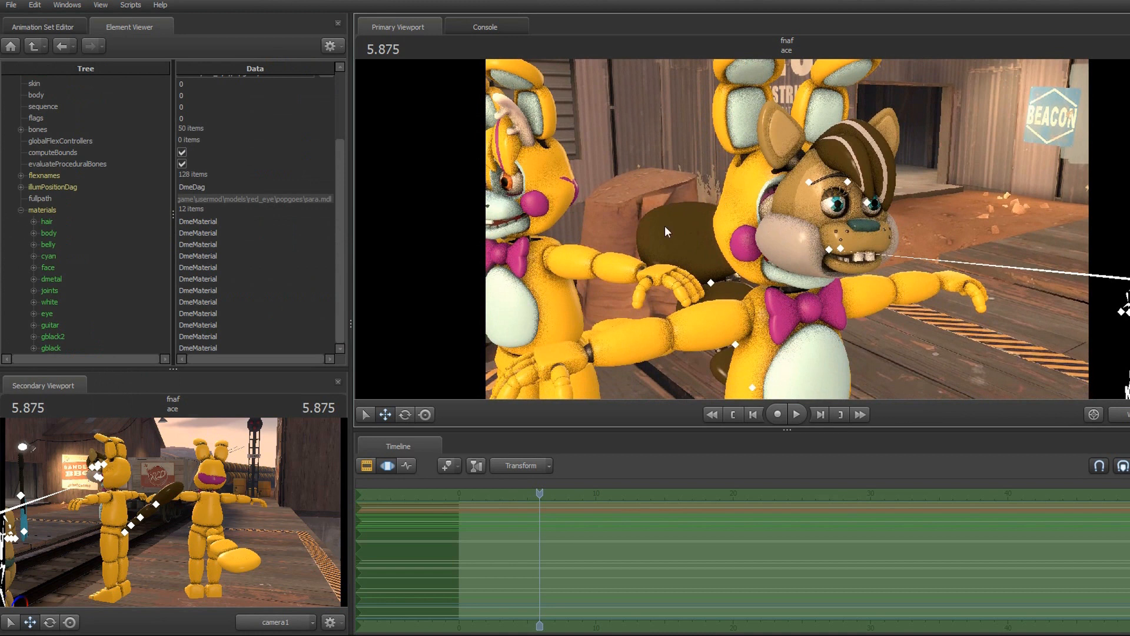
{"action": "left_click", "coordinate": [34, 221]}
{"action": "right_click", "coordinate": [47, 221]}
{"action": "mouse_move", "coordinate": [151, 314]}
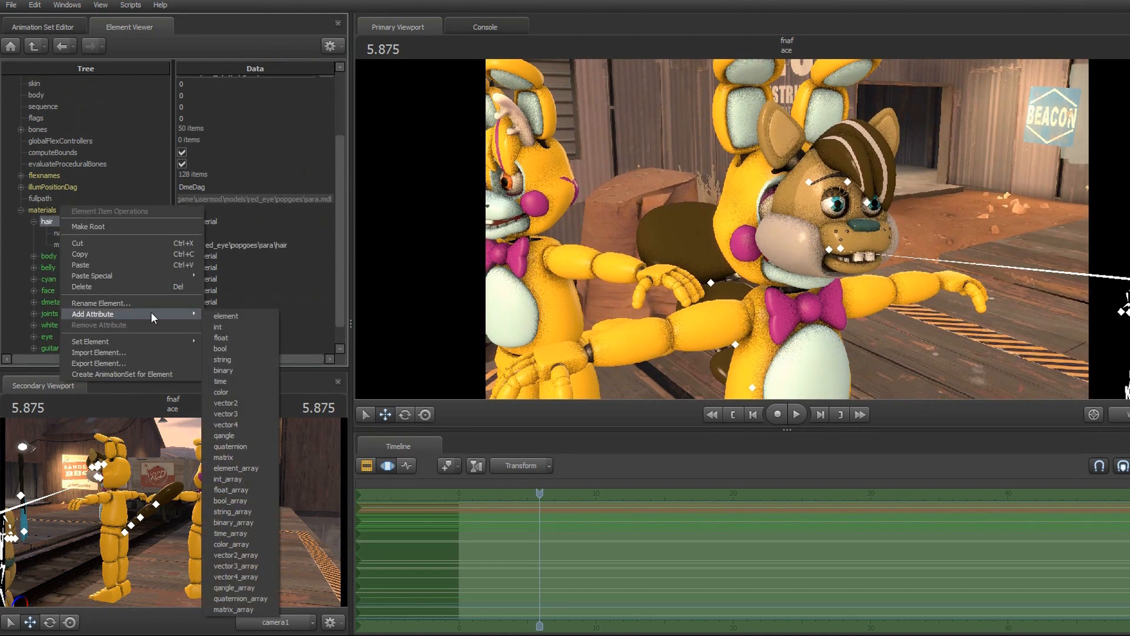
{"action": "left_click", "coordinate": [248, 357]}
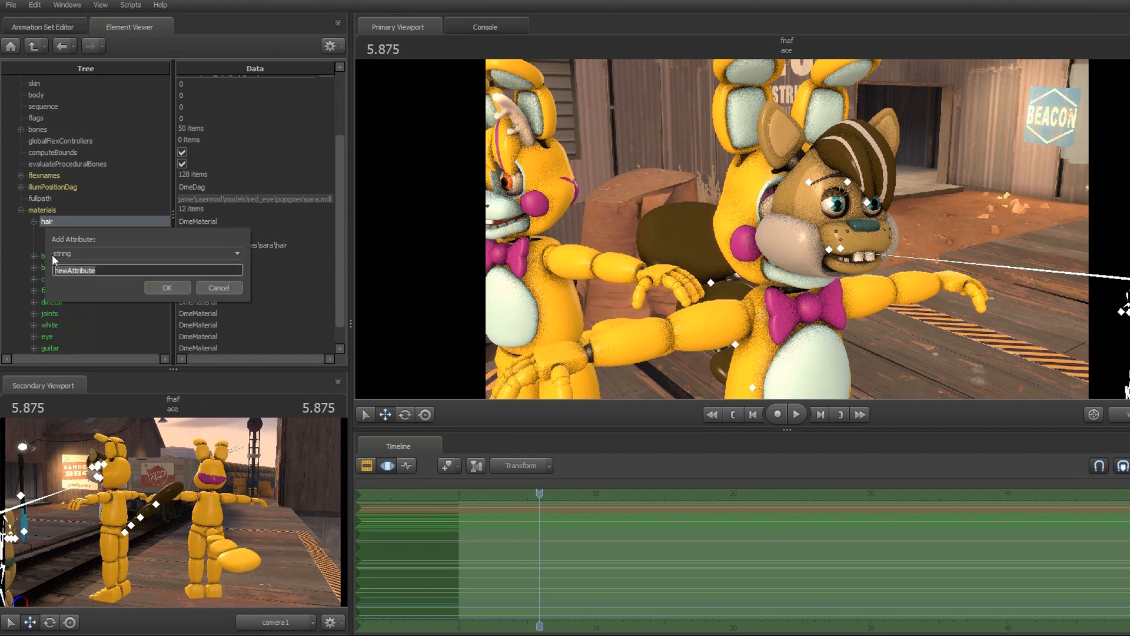
{"action": "type", "text": "$basetextire"}
{"action": "key", "text": "Return"}
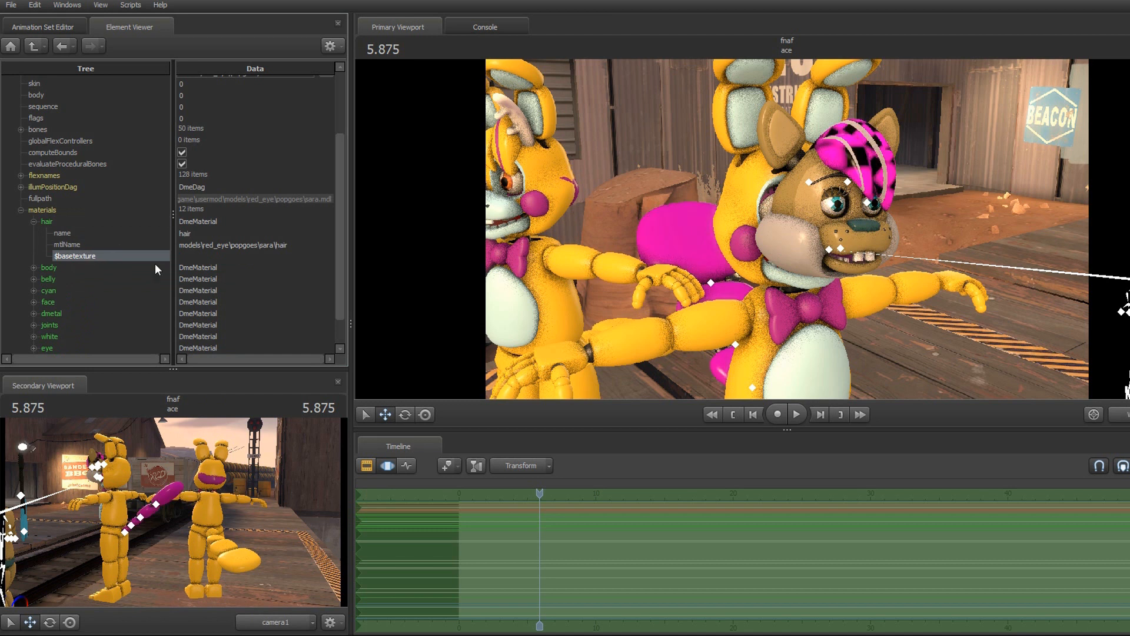
Step: Set the hair material's $basetexture to models\replacements\tbon\body
{"action": "left_click_drag", "start_coordinate": [859, 232], "coordinate": [773, 229]}
{"action": "left_click_drag", "start_coordinate": [677, 161], "coordinate": [786, 229]}
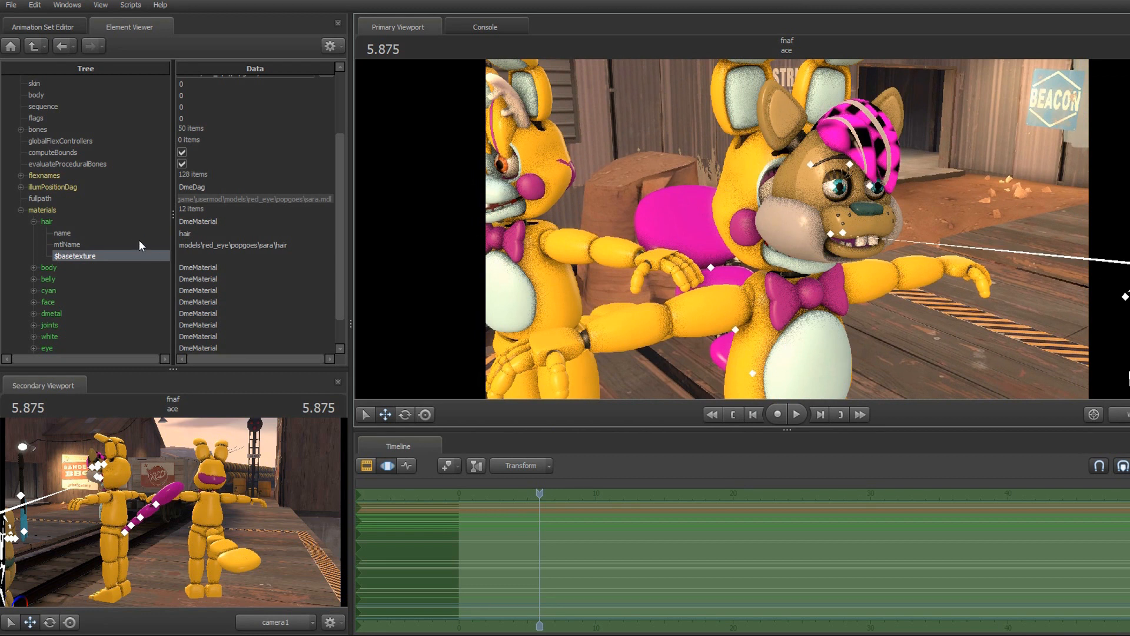
{"action": "double_click", "coordinate": [220, 256]}
{"action": "type", "text": "models\\replacement"}
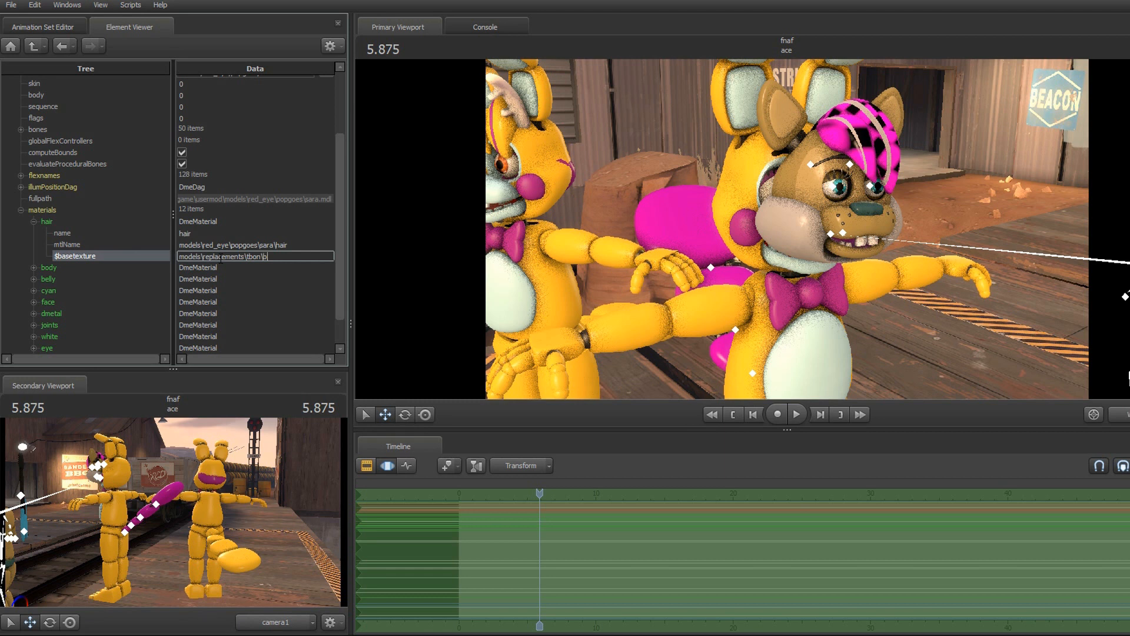
{"action": "key", "text": "Return"}
{"action": "left_click_drag", "start_coordinate": [707, 164], "coordinate": [703, 207]}
{"action": "left_click_drag", "start_coordinate": [805, 285], "coordinate": [834, 225]}
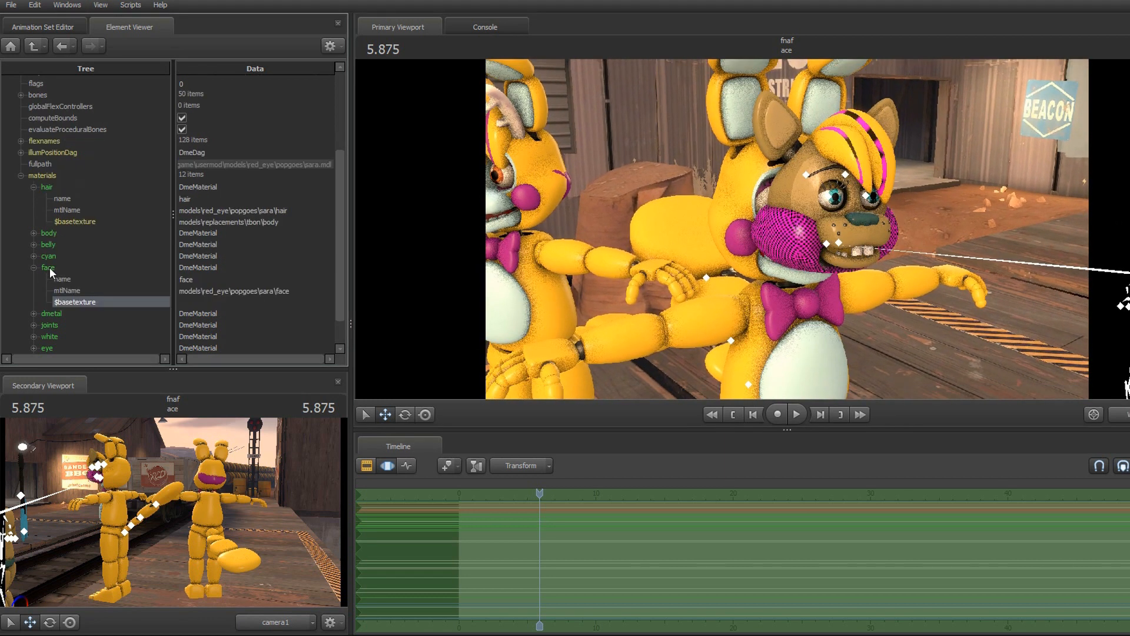
Step: Set the face material's $basetexture to models\red_eye\toy_bonnie\purple
{"action": "left_click", "coordinate": [50, 267]}
{"action": "scroll", "coordinate": [49, 268], "scroll_direction": "down", "scroll_amount": 1}
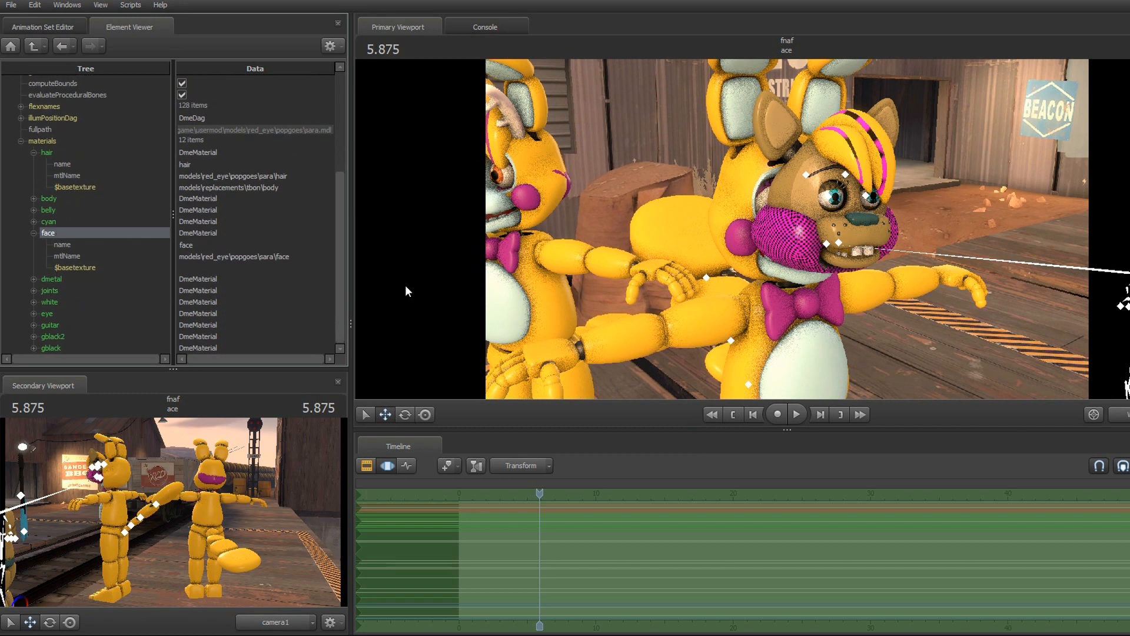
{"action": "left_click", "coordinate": [303, 268]}
{"action": "type", "text": "models\\red_eye\\toy_bonnie\\purple"}
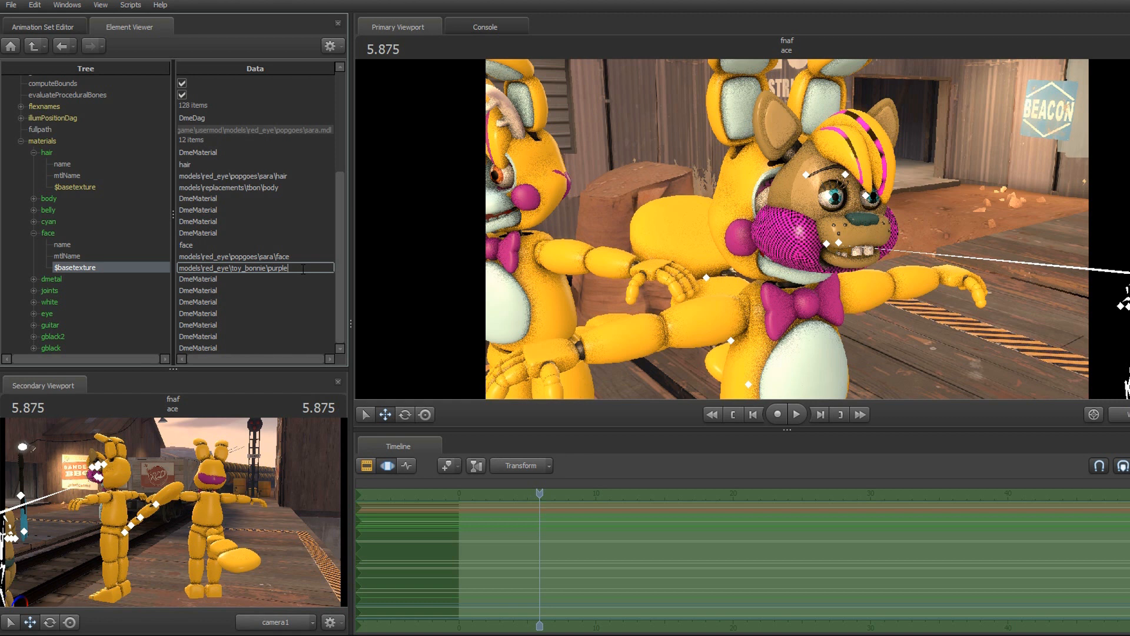
{"action": "key", "text": "Return"}
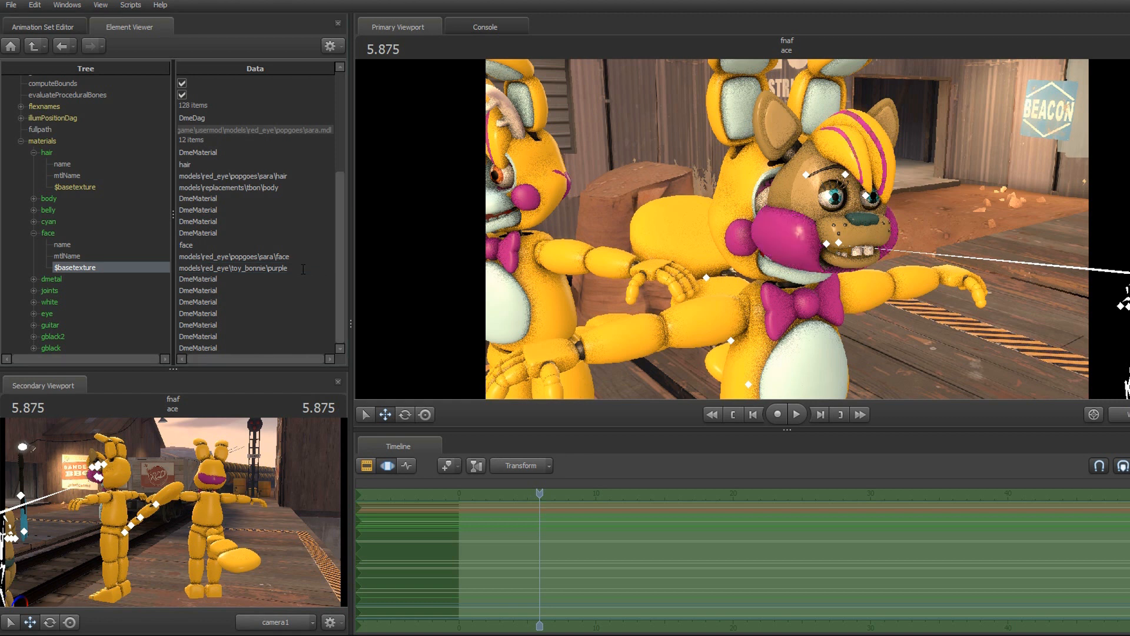
Step: Examine the retextured hair and cheeks on Sara's head alongside the hair and face material entries
{"action": "left_click_drag", "start_coordinate": [510, 210], "coordinate": [475, 206]}
{"action": "left_click_drag", "start_coordinate": [787, 229], "coordinate": [818, 220]}
{"action": "key", "text": "w"}
{"action": "key", "text": "s"}
{"action": "key", "text": "d"}
{"action": "key", "text": "d"}
{"action": "key", "text": "s"}
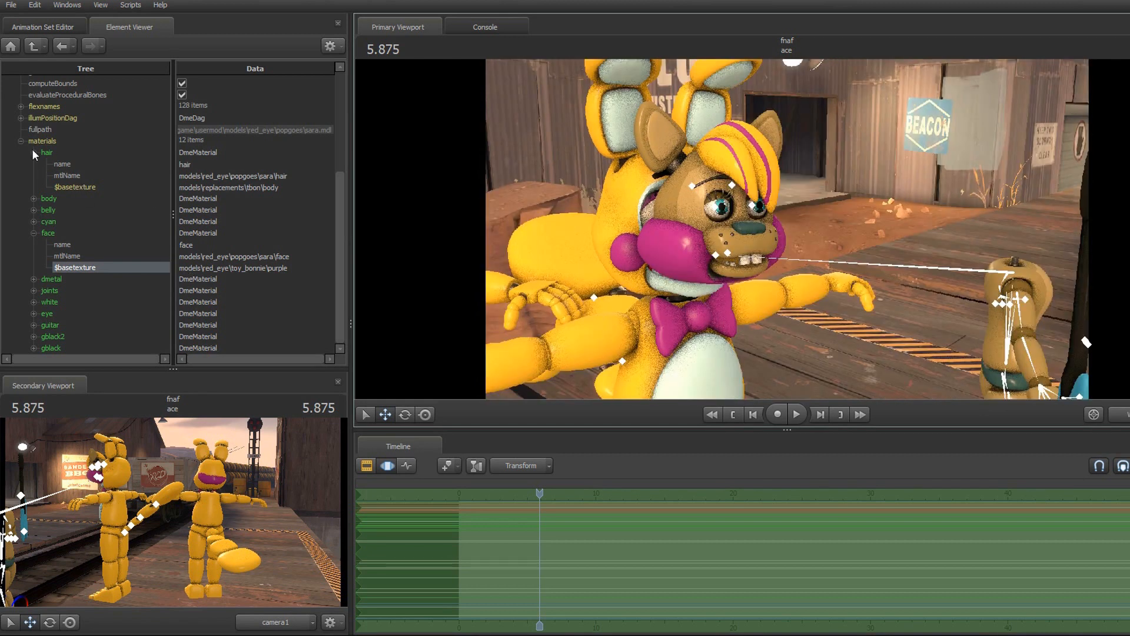
{"action": "left_click", "coordinate": [48, 153]}
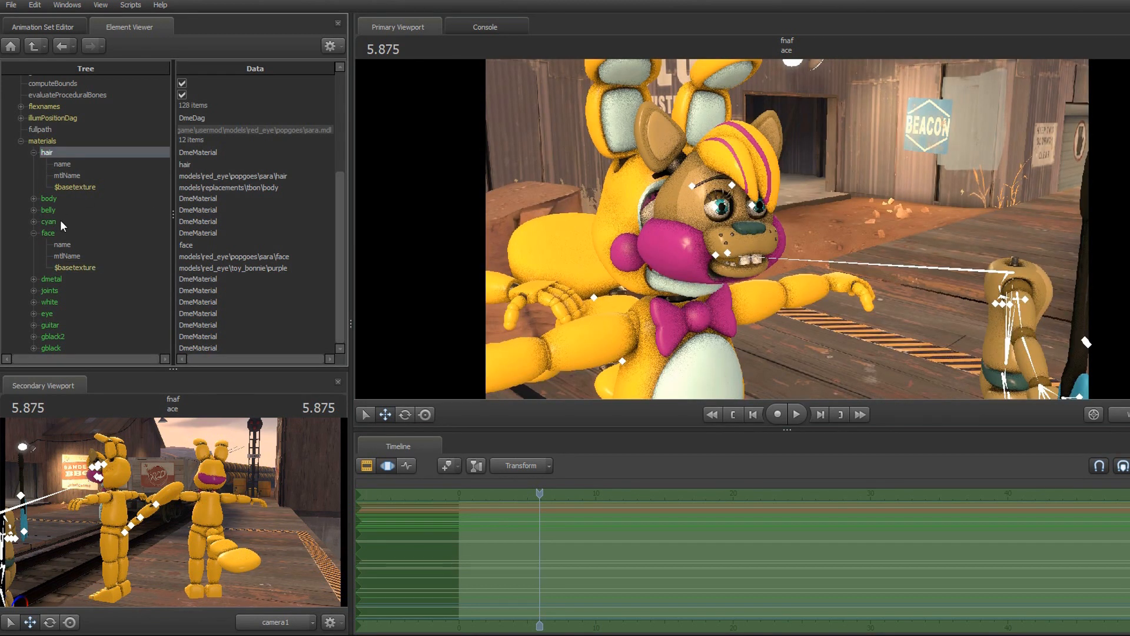
{"action": "left_click", "coordinate": [48, 233]}
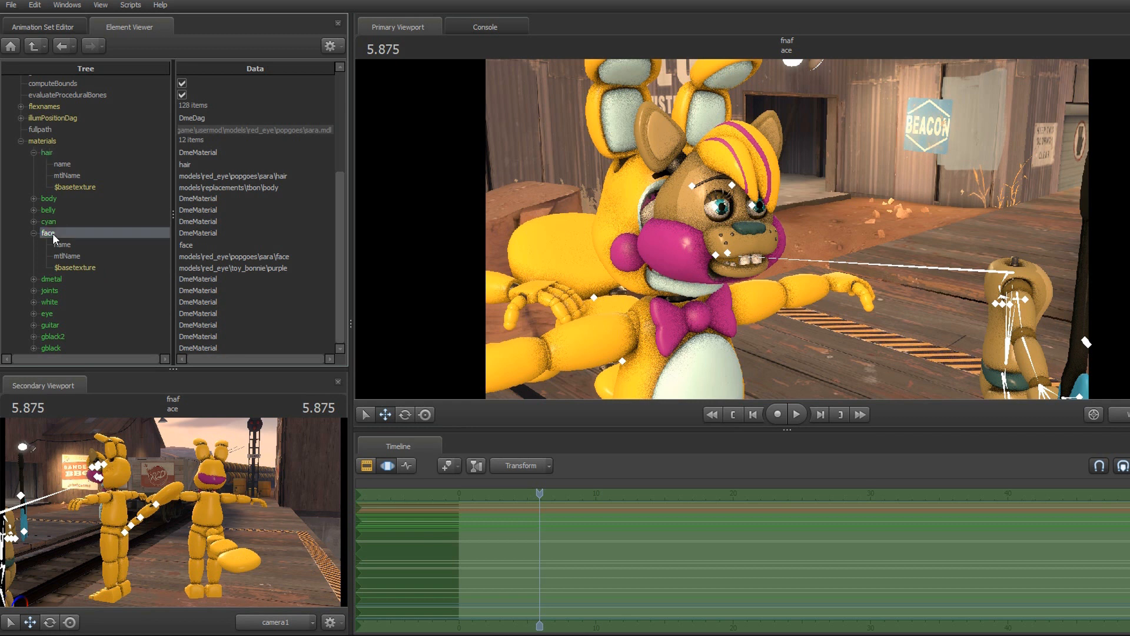
Step: Add a float attribute named $alpha to sara2's body material
{"action": "left_click", "coordinate": [48, 200]}
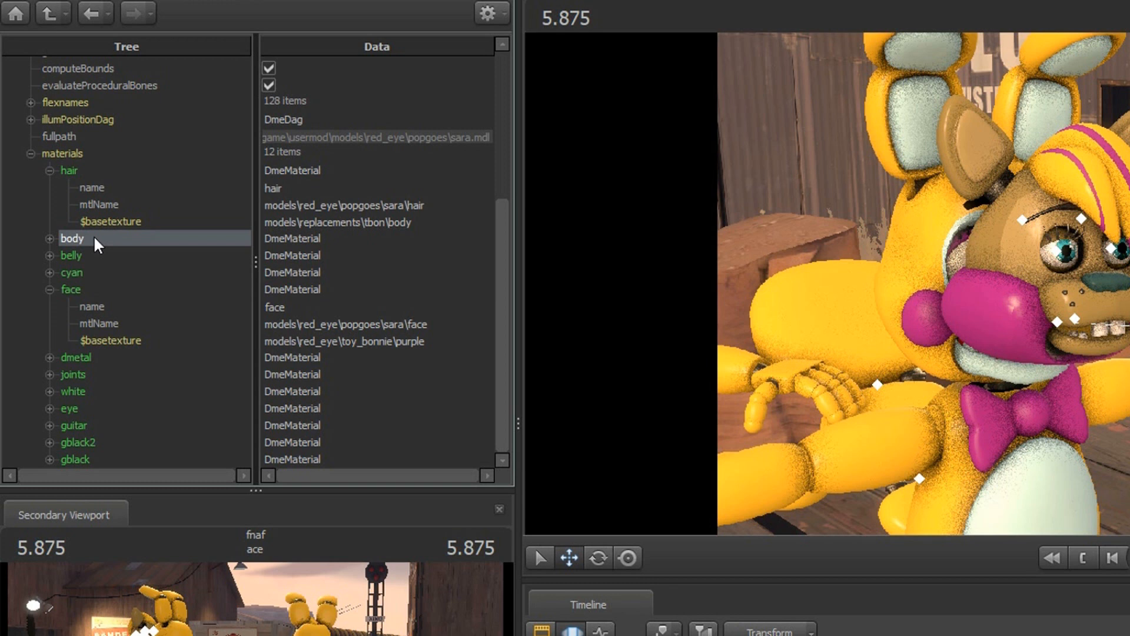
{"action": "right_click", "coordinate": [83, 238]}
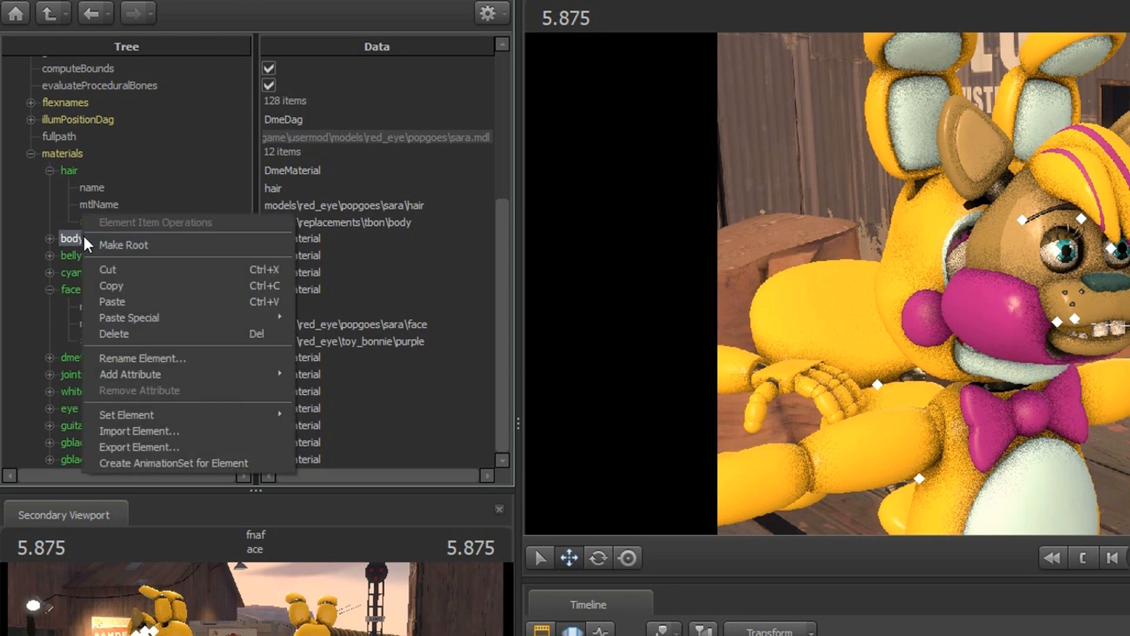
{"action": "mouse_move", "coordinate": [187, 377]}
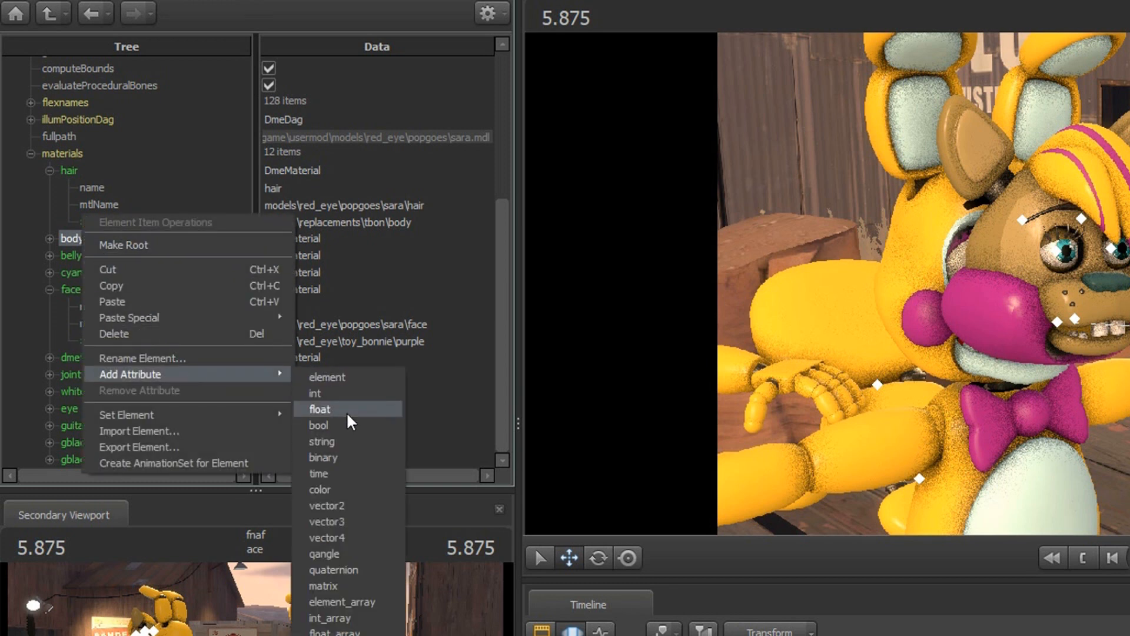
{"action": "left_click", "coordinate": [321, 409]}
{"action": "type", "text": "$alpja"}
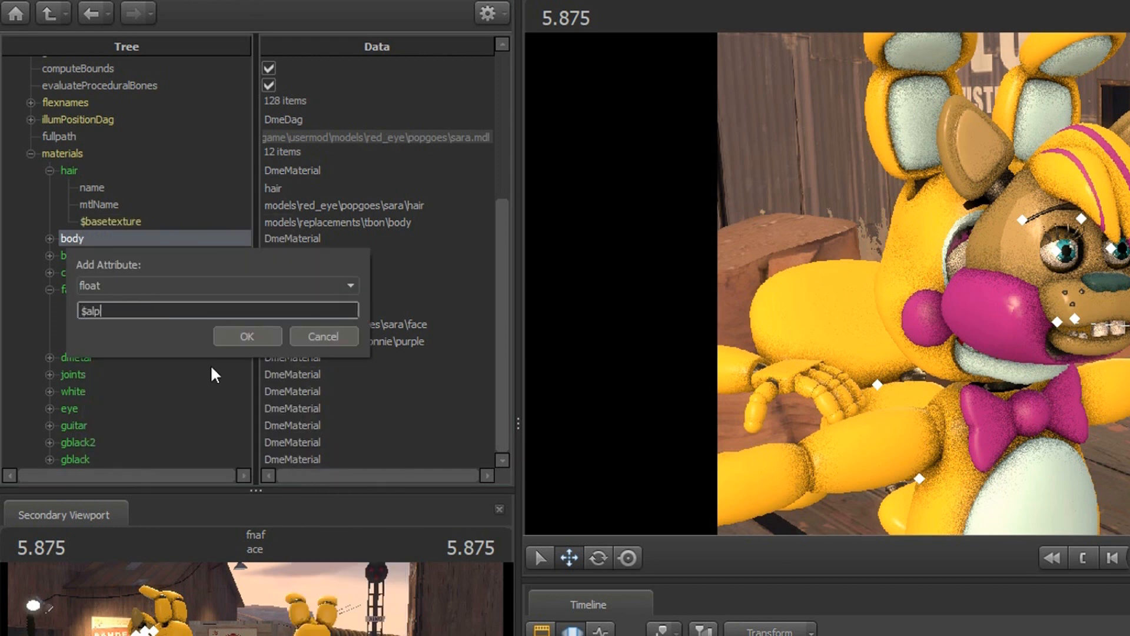
{"action": "key", "text": "BackSpace"}
{"action": "key", "text": "BackSpace"}
{"action": "type", "text": "ha"}
{"action": "left_click", "coordinate": [213, 309]}
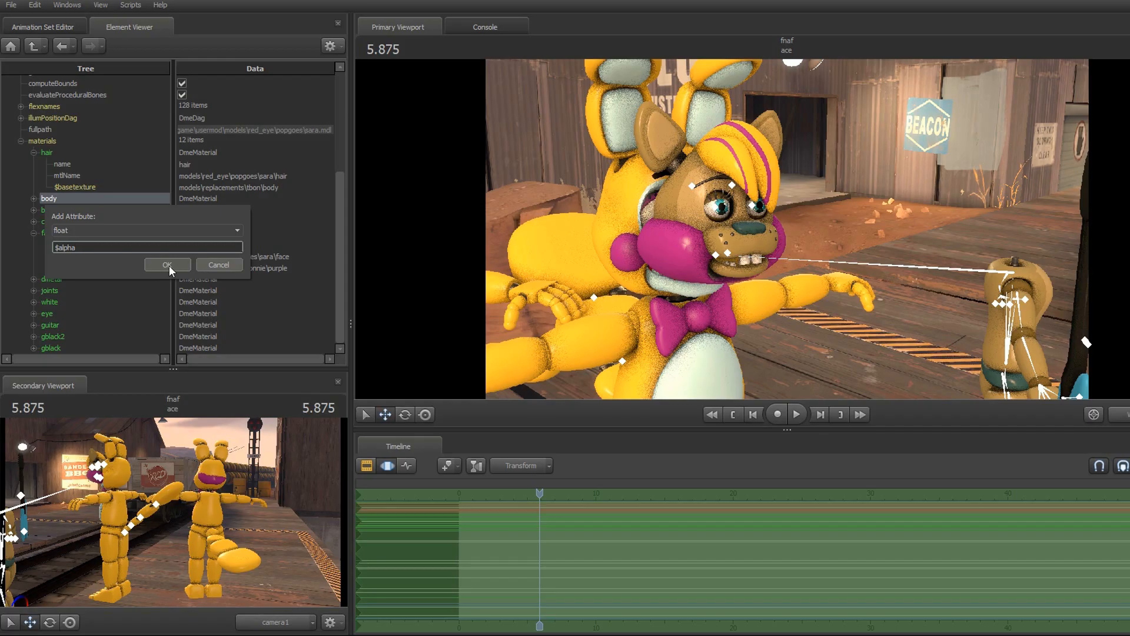
{"action": "left_click", "coordinate": [247, 336]}
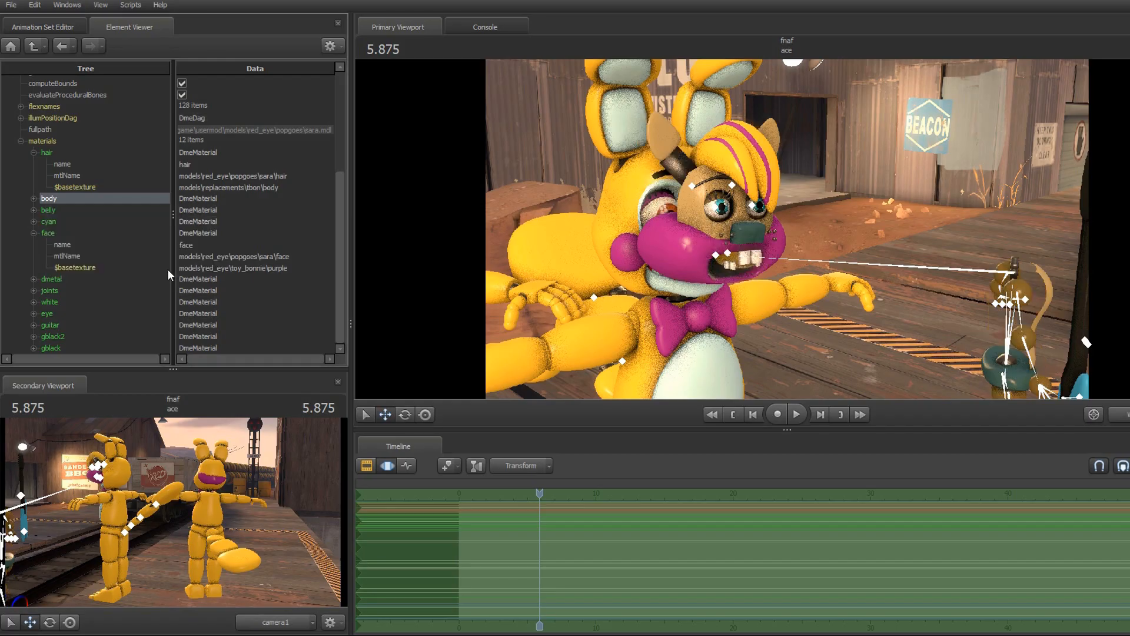
Step: Add a float attribute named $alpha to sara2's belly material
{"action": "right_click", "coordinate": [53, 210]}
{"action": "mouse_move", "coordinate": [104, 298]}
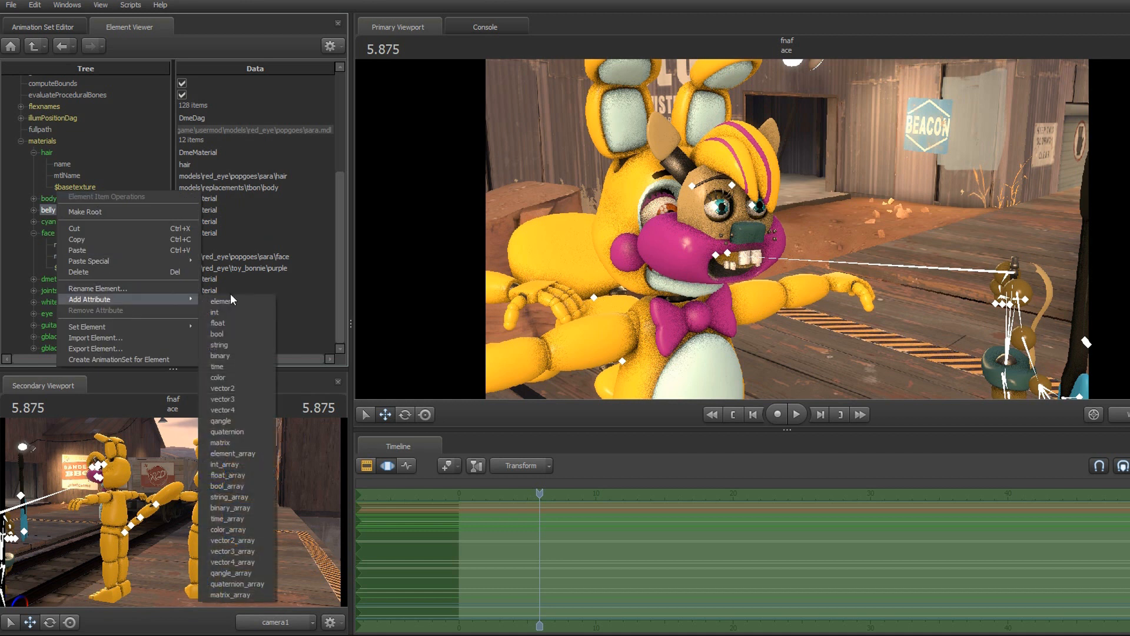
{"action": "left_click", "coordinate": [219, 323]}
{"action": "double_click", "coordinate": [91, 262]}
{"action": "type", "text": "$alpha"}
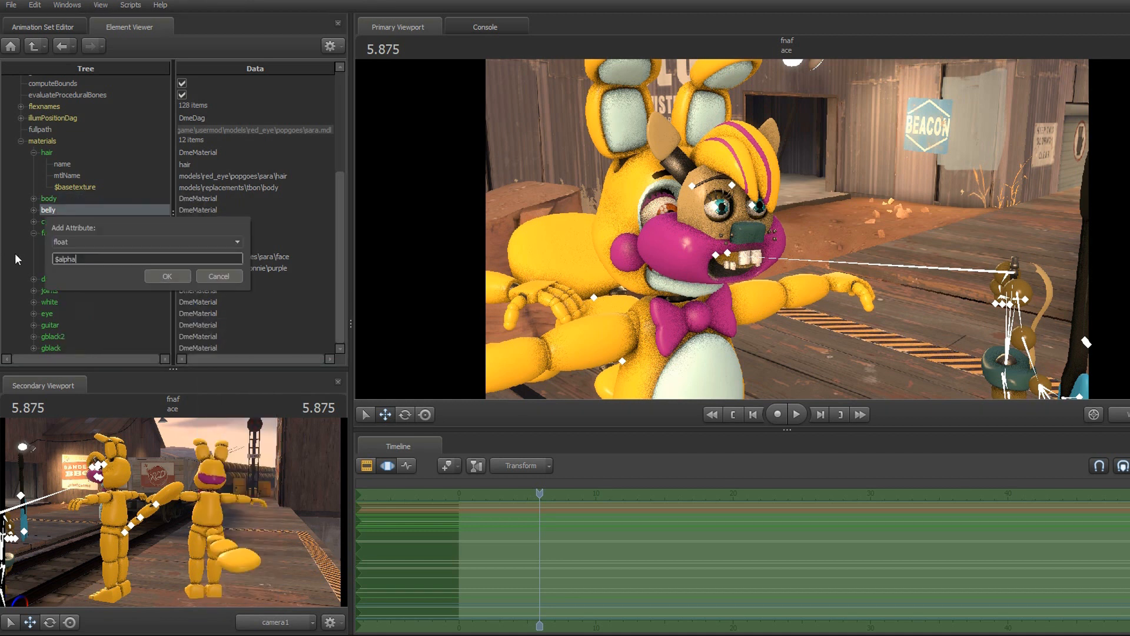
{"action": "left_click", "coordinate": [167, 276]}
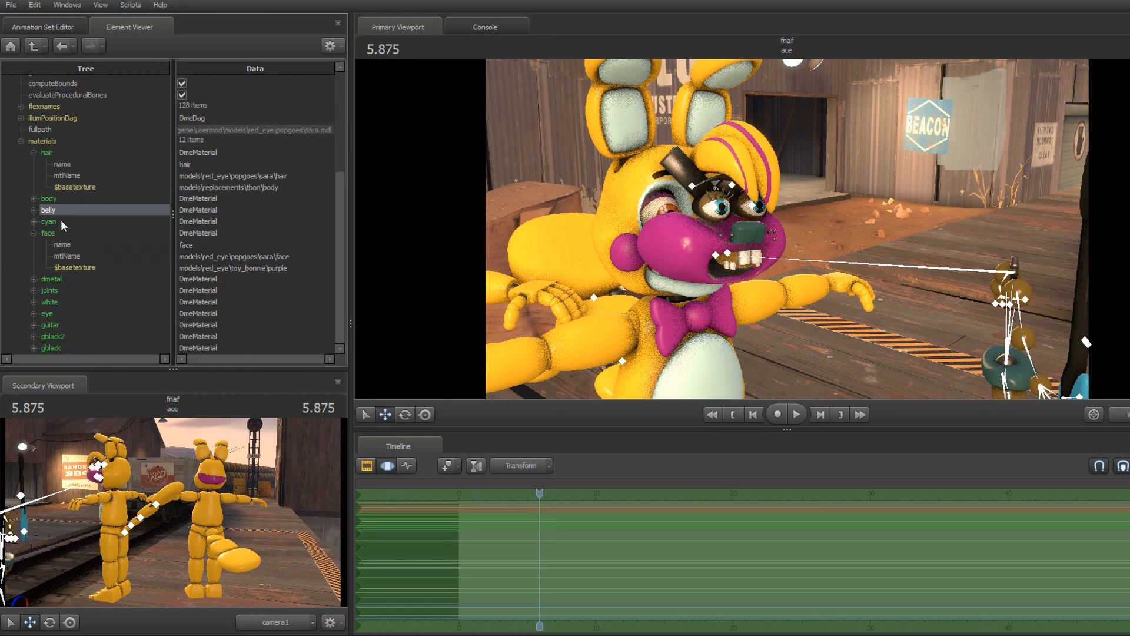
Step: Add a float attribute named $alpha to sara2's dmetal material
{"action": "right_click", "coordinate": [52, 278]}
{"action": "left_click", "coordinate": [240, 391]}
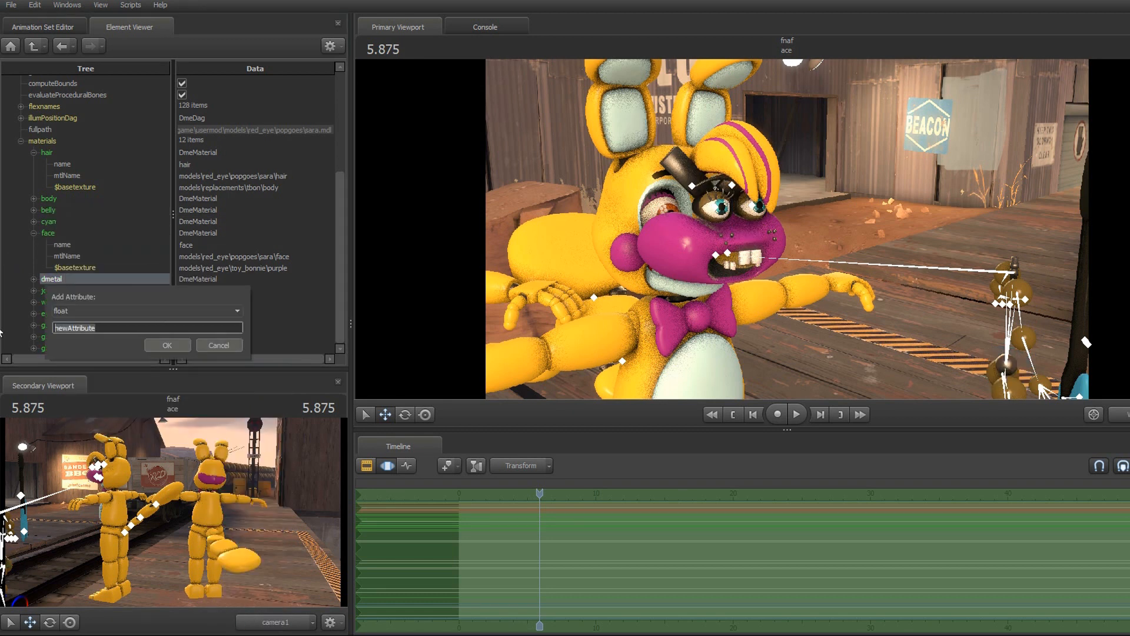
{"action": "key", "text": "Return"}
{"action": "left_click", "coordinate": [62, 301]}
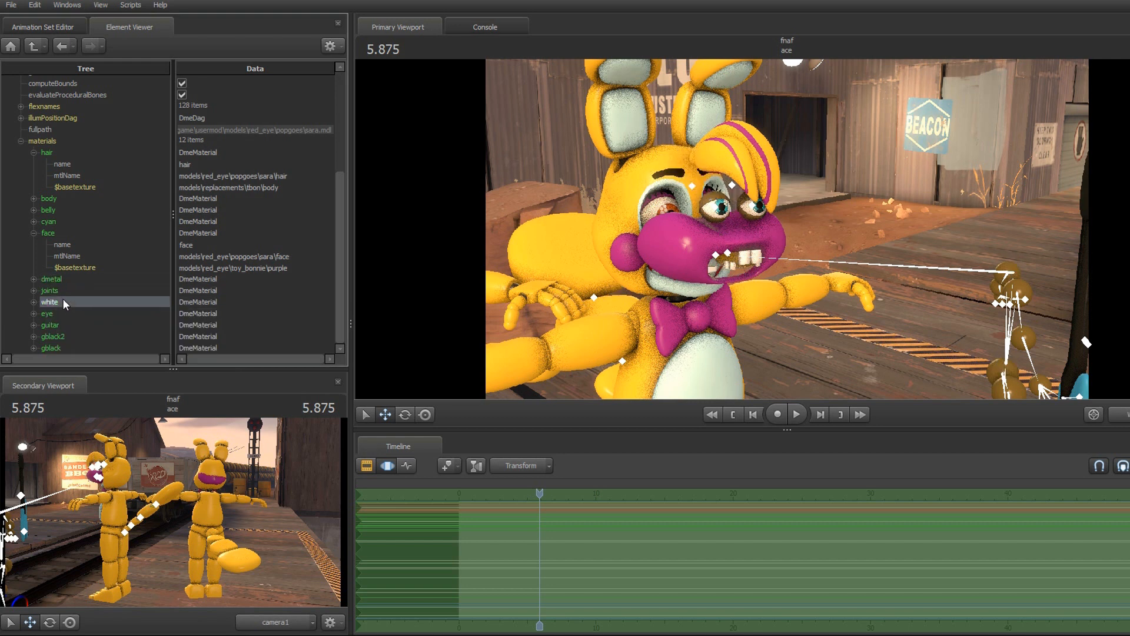
Step: Add a float attribute named $alpha to sara2's joints material
{"action": "right_click", "coordinate": [62, 292]}
{"action": "mouse_move", "coordinate": [106, 386]}
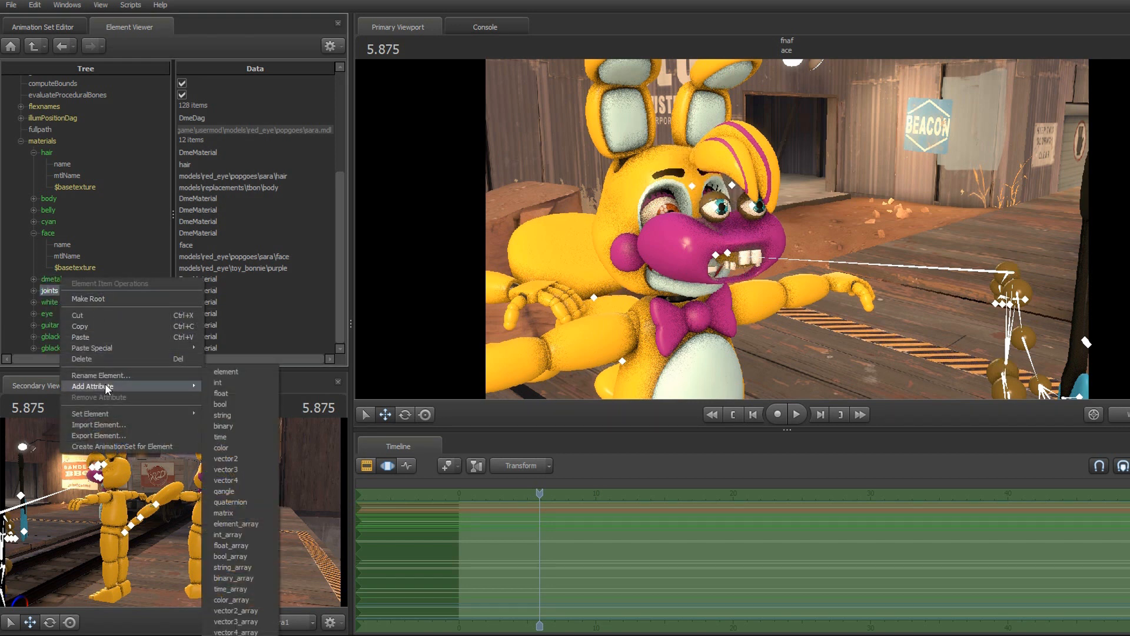
{"action": "left_click", "coordinate": [257, 393]}
{"action": "left_click_drag", "start_coordinate": [177, 339], "coordinate": [2, 329]}
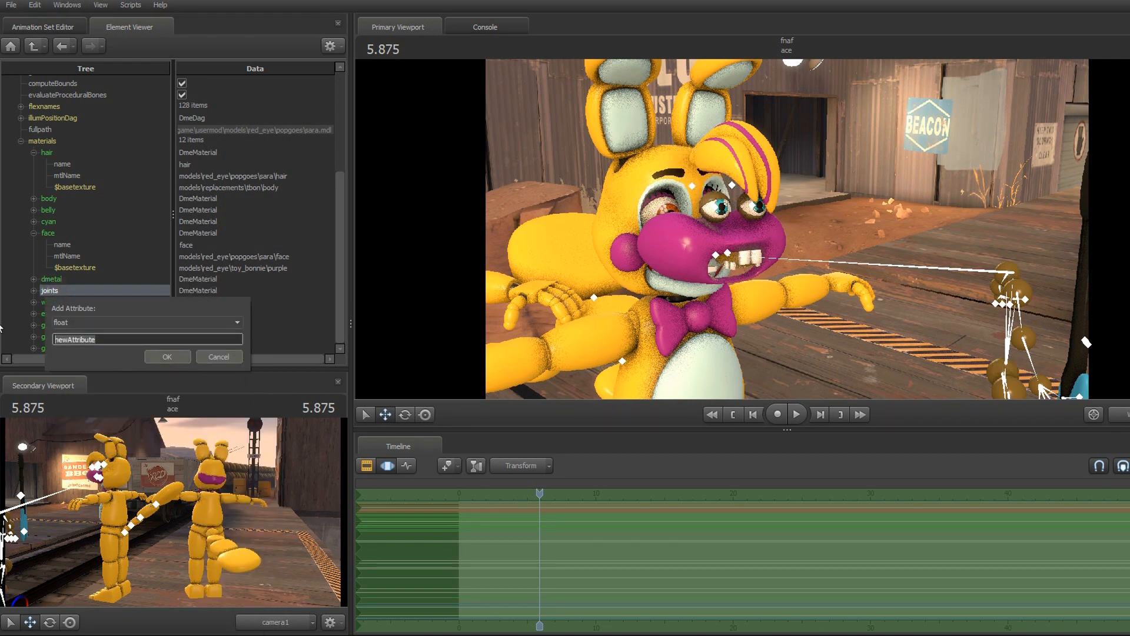
{"action": "type", "text": "$alpha"}
{"action": "key", "text": "Return"}
{"action": "right_click", "coordinate": [56, 301]}
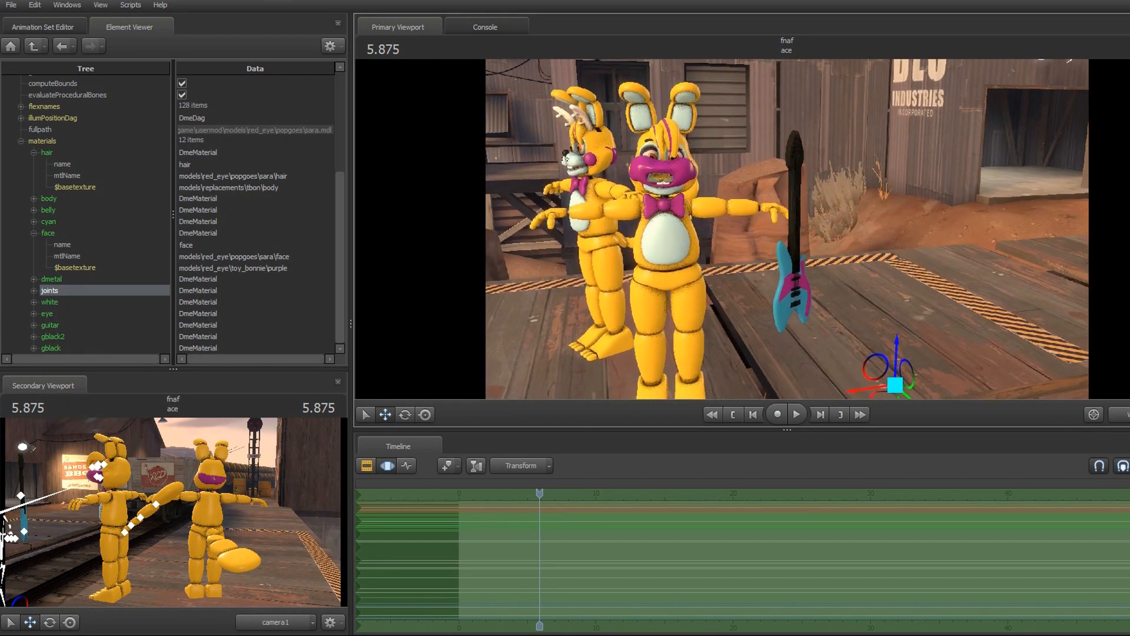
Step: Add a scale control to sara2's bip_Jaw and shrink the jaw out of sight with bip_Jaw_scale
{"action": "mouse_move", "coordinate": [786, 229]}
{"action": "left_mouse_down"}
{"action": "mouse_move", "coordinate": [766, 235]}
{"action": "mouse_move", "coordinate": [736, 153]}
{"action": "mouse_move", "coordinate": [754, 212]}
{"action": "mouse_move", "coordinate": [794, 218]}
{"action": "left_mouse_up"}
{"action": "key", "text": "w"}
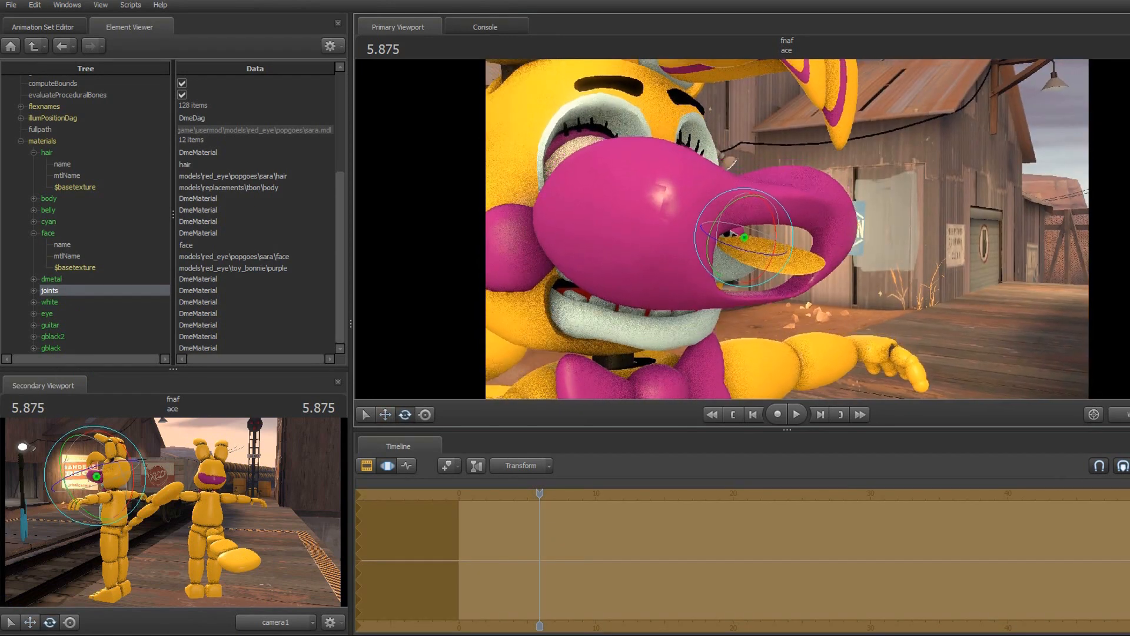
{"action": "mouse_move", "coordinate": [787, 229]}
{"action": "left_mouse_down"}
{"action": "mouse_move", "coordinate": [788, 217]}
{"action": "mouse_move", "coordinate": [770, 258]}
{"action": "mouse_move", "coordinate": [776, 235]}
{"action": "mouse_move", "coordinate": [774, 246]}
{"action": "left_mouse_up"}
{"action": "left_click", "coordinate": [33, 29]}
{"action": "scroll", "coordinate": [139, 246], "scroll_direction": "down", "scroll_amount": 4}
{"action": "right_click", "coordinate": [93, 210]}
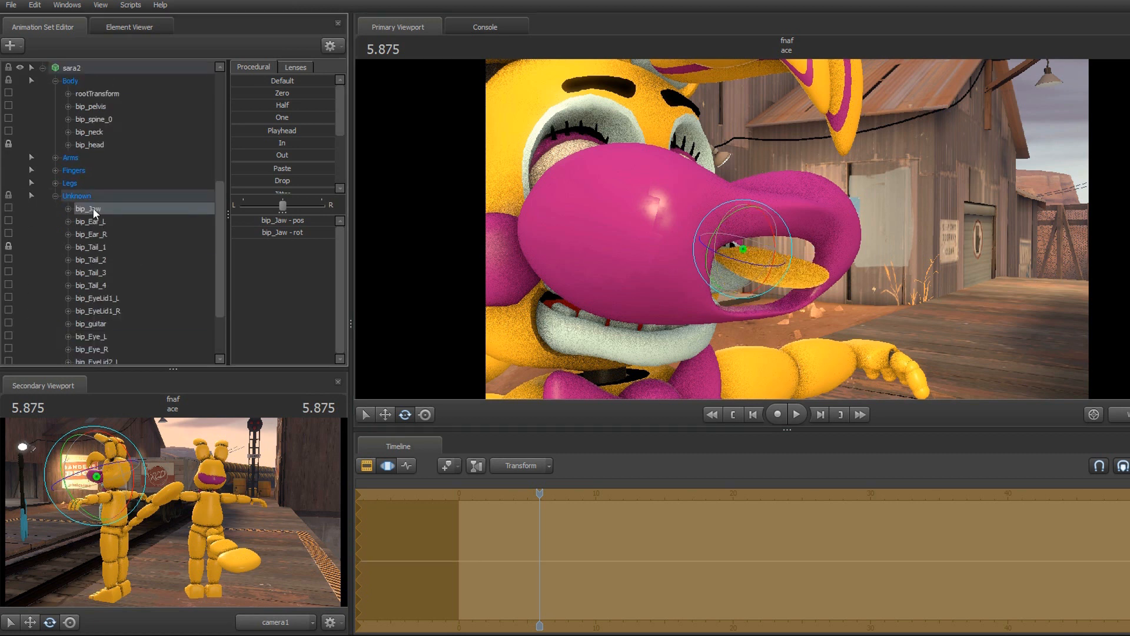
{"action": "left_click", "coordinate": [83, 207]}
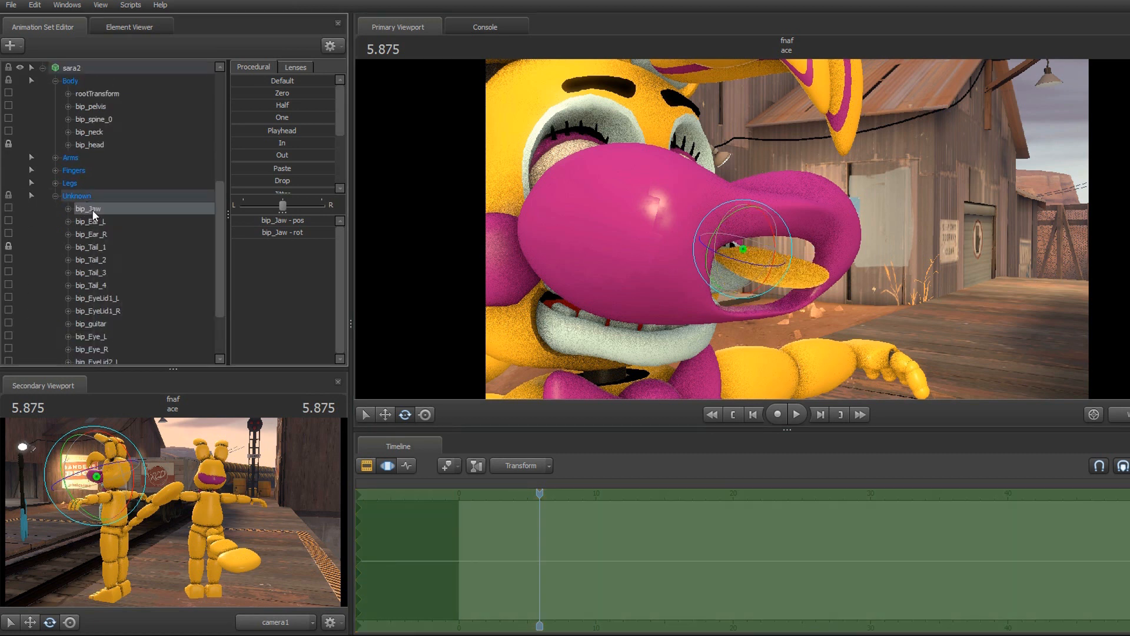
{"action": "right_click", "coordinate": [87, 209]}
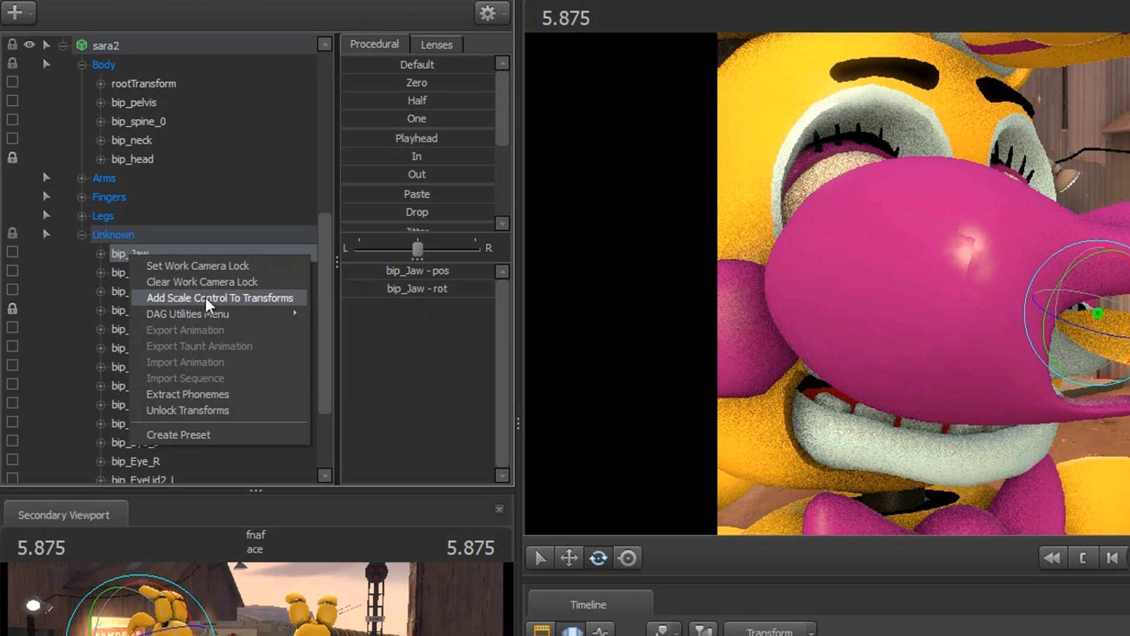
{"action": "left_click", "coordinate": [177, 298]}
{"action": "scroll", "coordinate": [205, 306], "scroll_direction": "down", "scroll_amount": 3}
{"action": "left_click", "coordinate": [186, 463]}
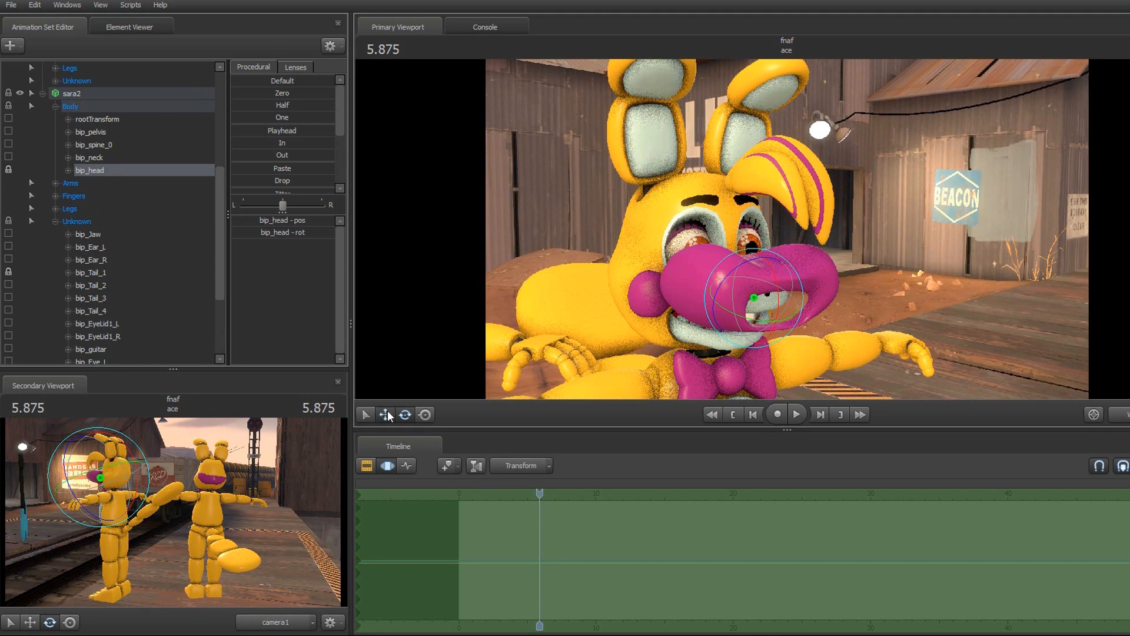
Step: Move sara2's bip_head back into Toy Bonnie's head, leaving the hair over the forehead
{"action": "left_click", "coordinate": [386, 415]}
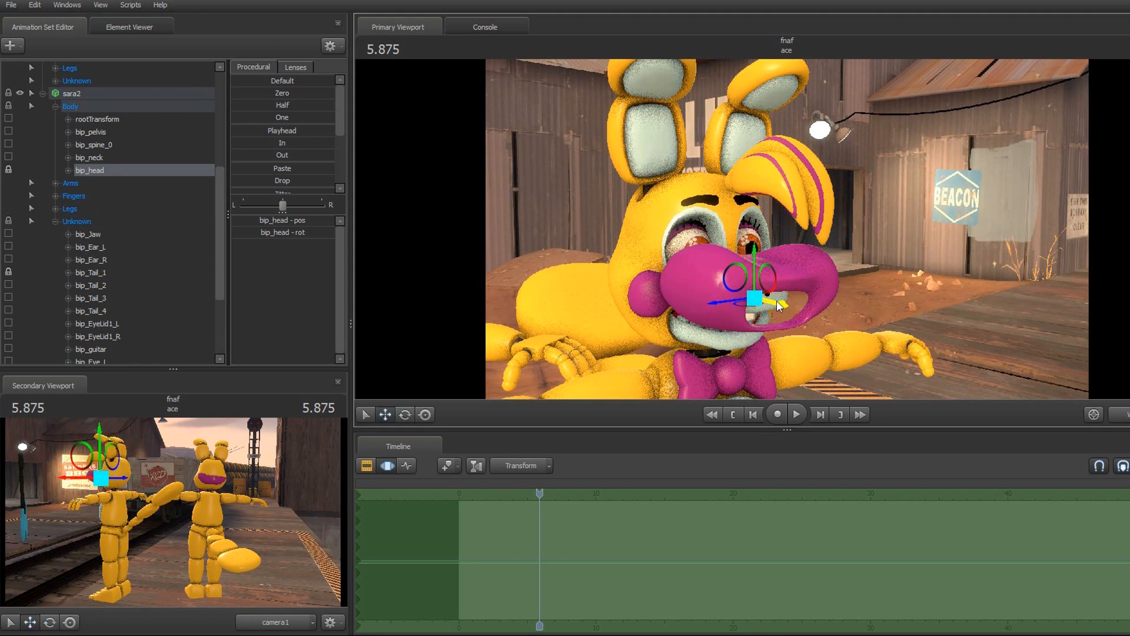
{"action": "left_click_drag", "start_coordinate": [777, 306], "coordinate": [722, 296]}
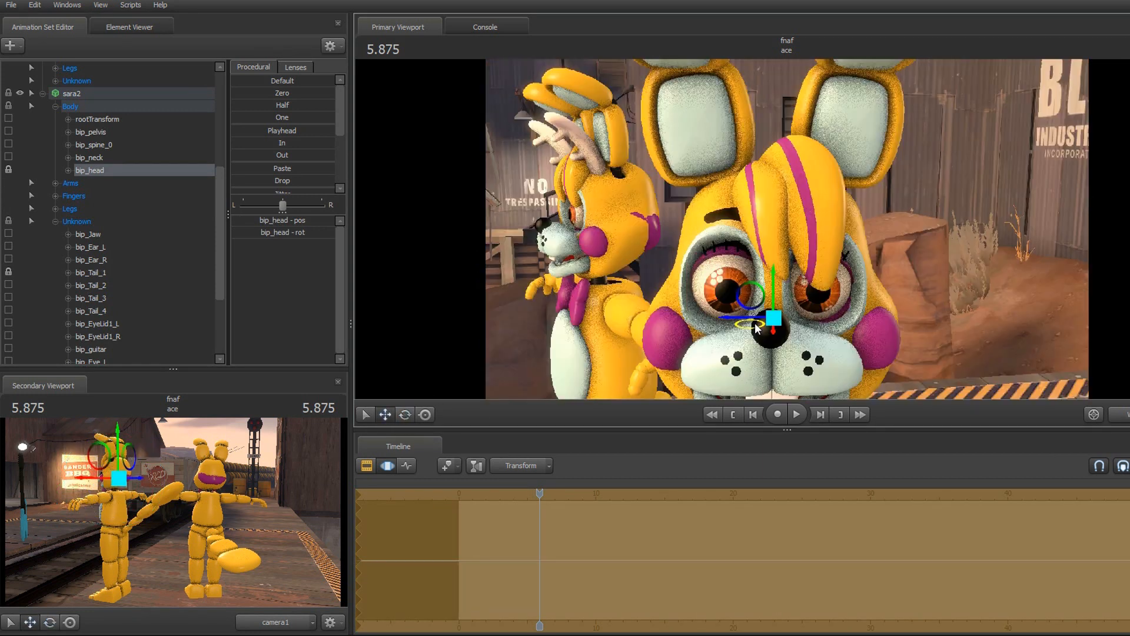
{"action": "left_click_drag", "start_coordinate": [749, 323], "coordinate": [752, 325]}
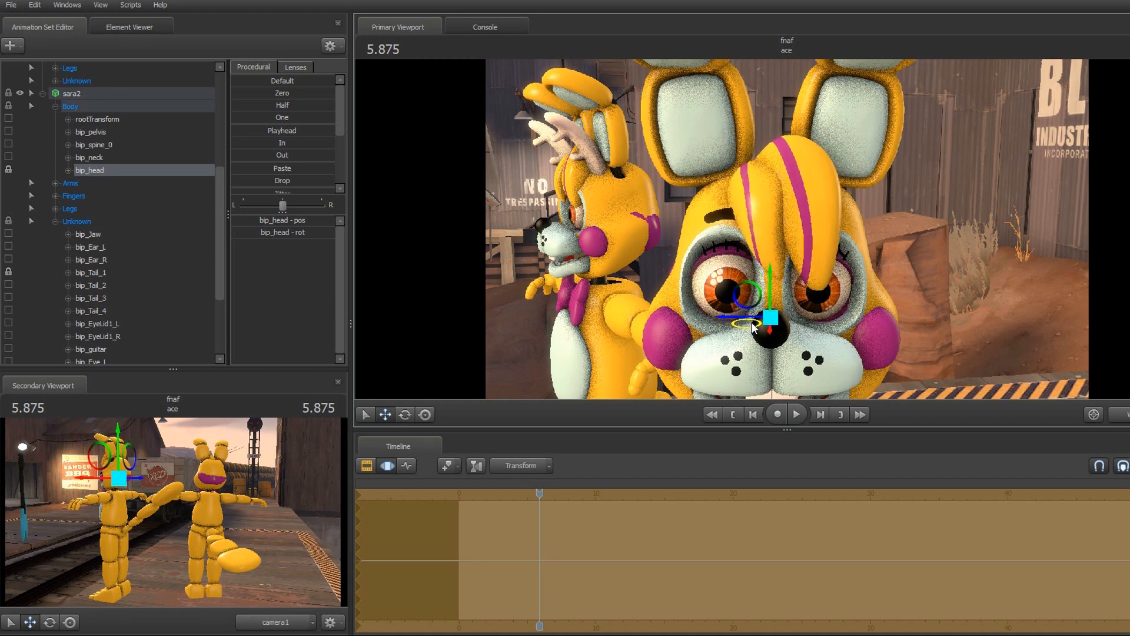
{"action": "left_click_drag", "start_coordinate": [584, 415], "coordinate": [582, 414]}
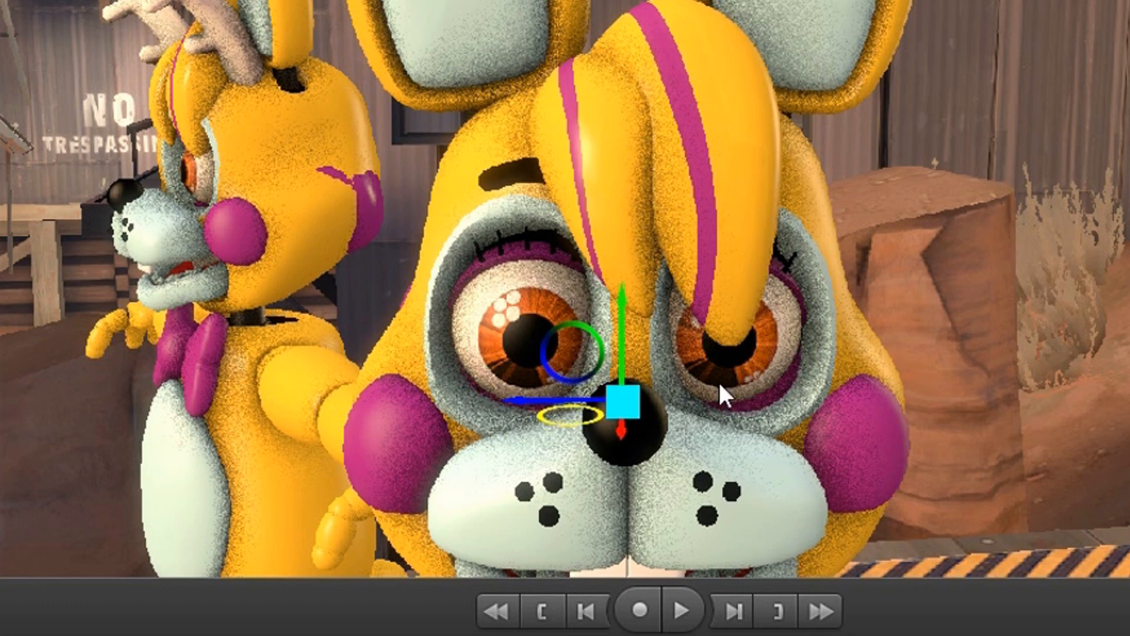
{"action": "left_click_drag", "start_coordinate": [719, 385], "coordinate": [724, 423]}
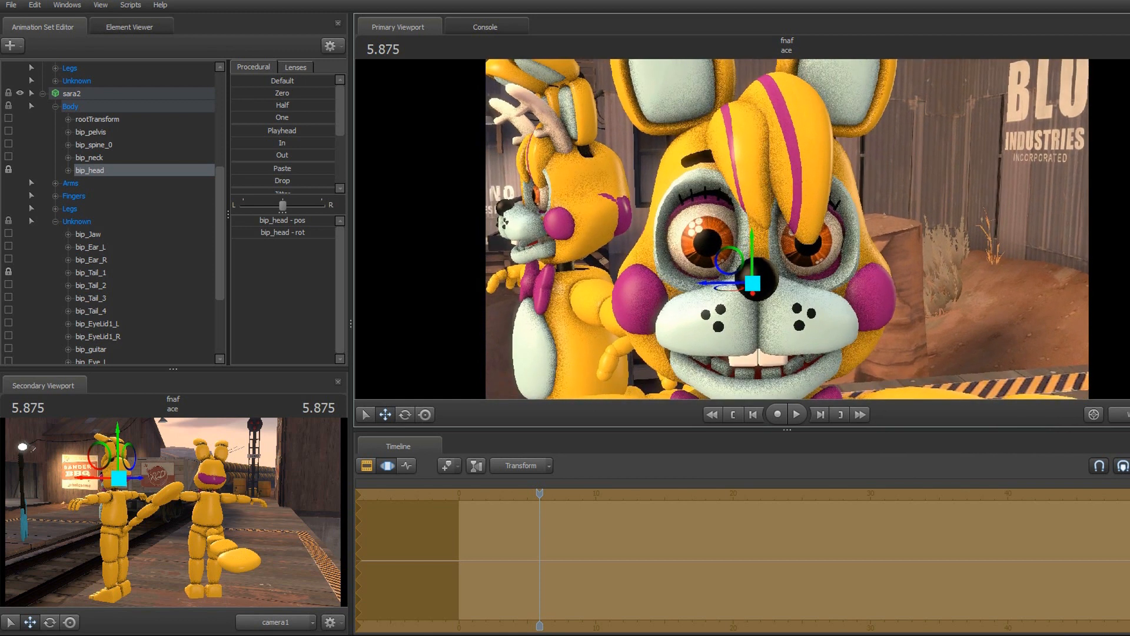
Step: Fine-tune the position of sara2's bip_head inside Toy Bonnie's head from the front and from behind
{"action": "mouse_move", "coordinate": [819, 226]}
{"action": "left_mouse_down"}
{"action": "mouse_move", "coordinate": [820, 169]}
{"action": "mouse_move", "coordinate": [807, 219]}
{"action": "left_mouse_up"}
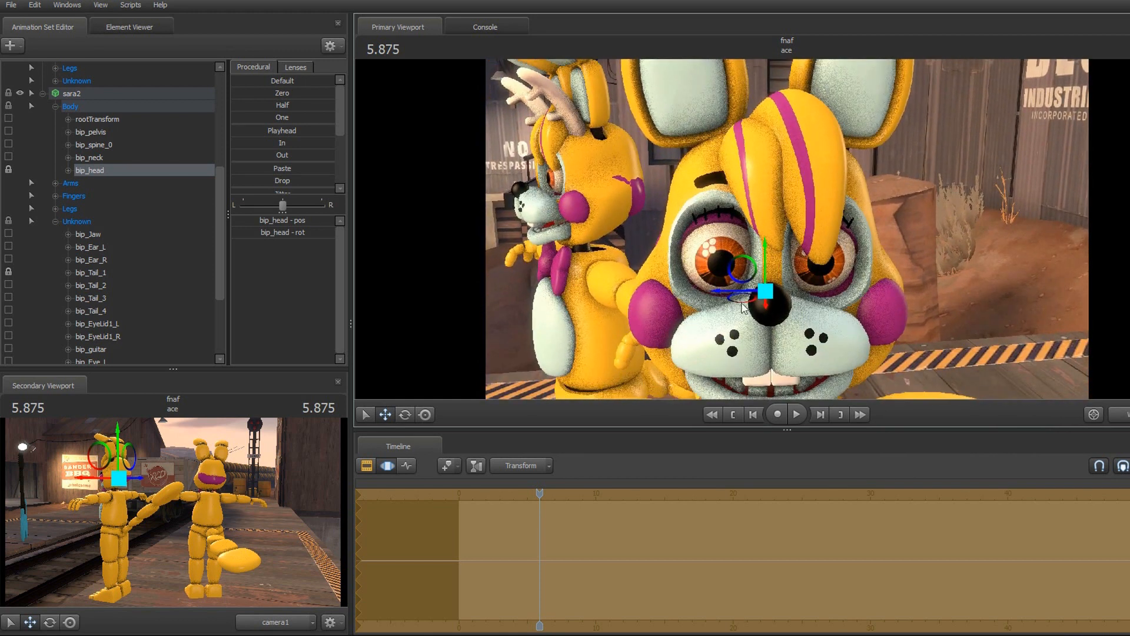
{"action": "left_click_drag", "start_coordinate": [741, 309], "coordinate": [494, 295]}
{"action": "left_click_drag", "start_coordinate": [706, 229], "coordinate": [787, 232]}
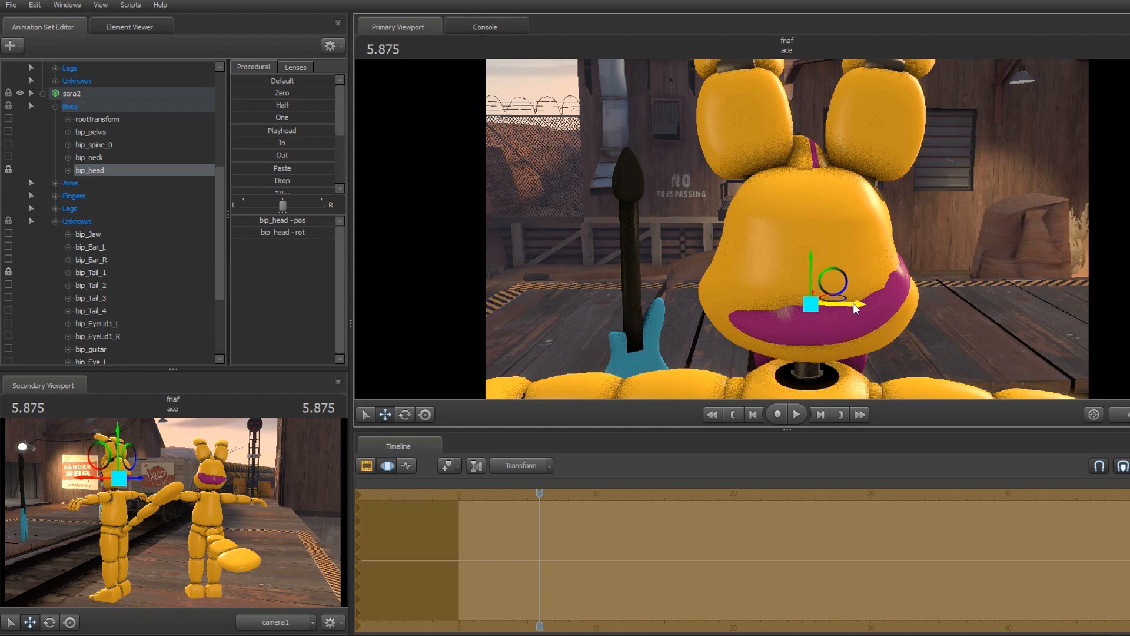
{"action": "left_click_drag", "start_coordinate": [852, 304], "coordinate": [849, 305]}
Step: Try to lower sara2's bip_guitar below the wooden platform
{"action": "left_click_drag", "start_coordinate": [787, 229], "coordinate": [889, 241]}
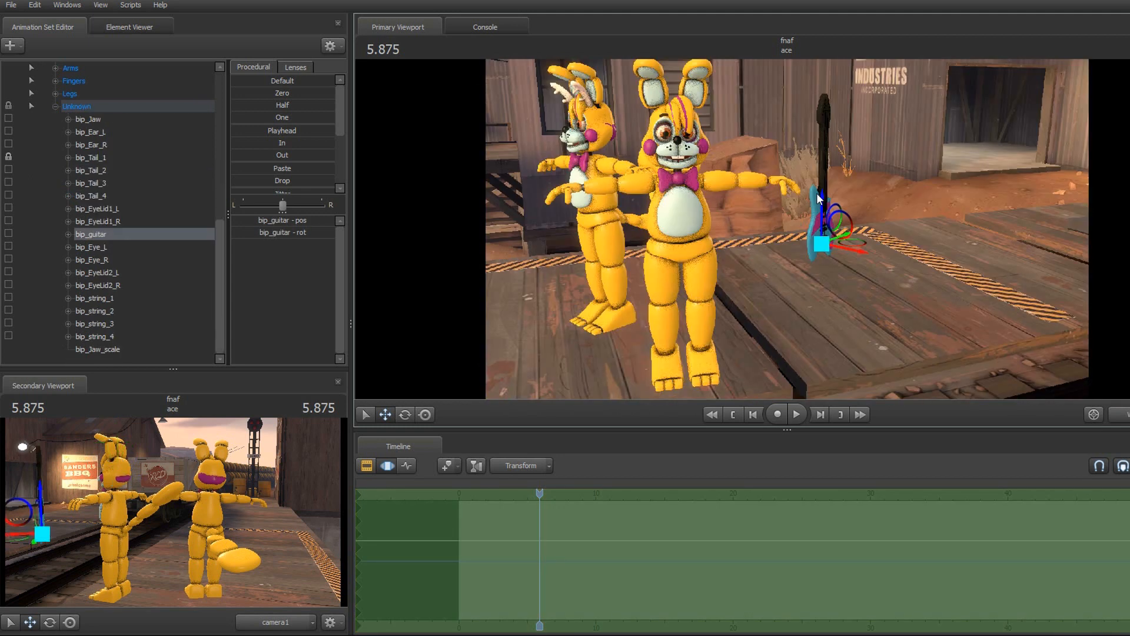
{"action": "left_click_drag", "start_coordinate": [816, 193], "coordinate": [842, 380]}
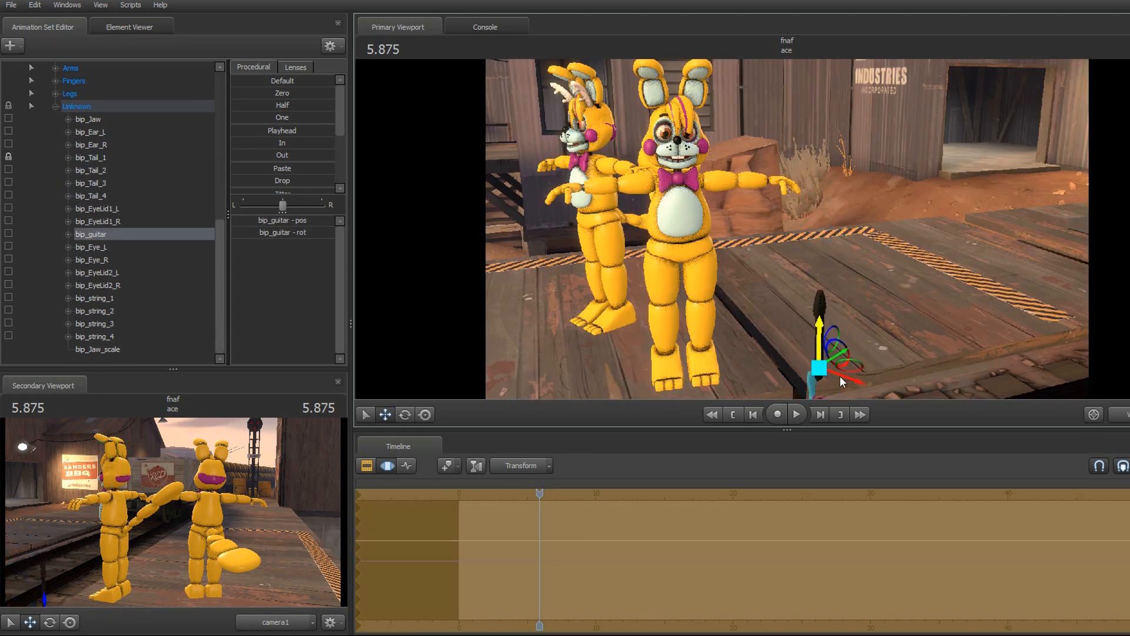
{"action": "left_click_drag", "start_coordinate": [848, 301], "coordinate": [846, 219]}
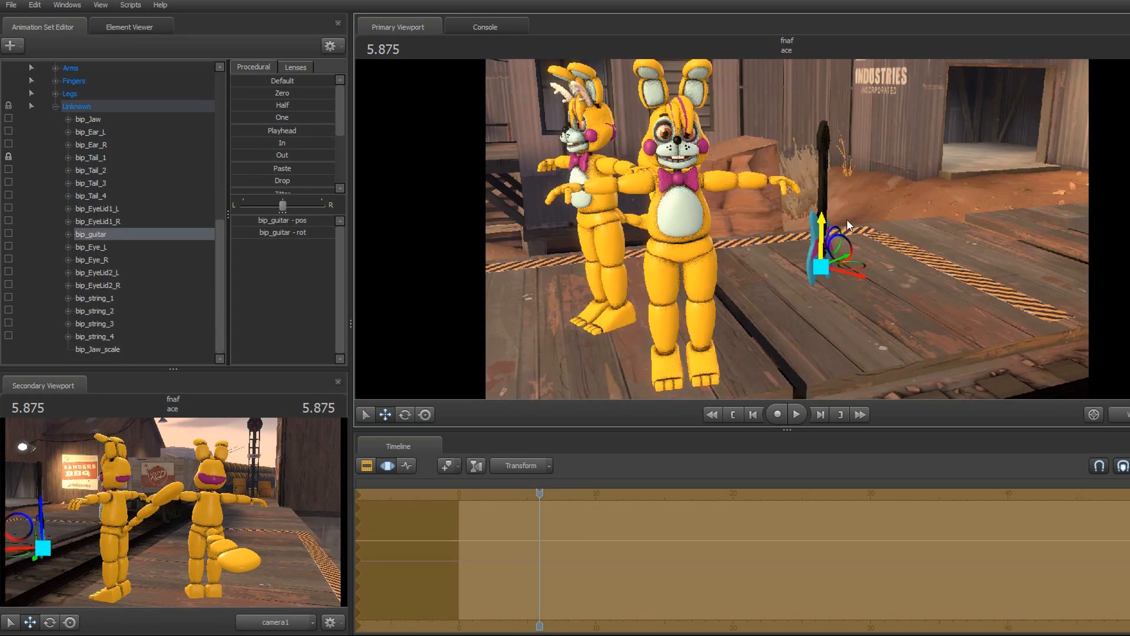
Step: Add a scale control to sara2's bip_guitar and shrink the guitar out of sight with bip_guitar_scale
{"action": "right_click", "coordinate": [114, 235]}
{"action": "left_click", "coordinate": [90, 232]}
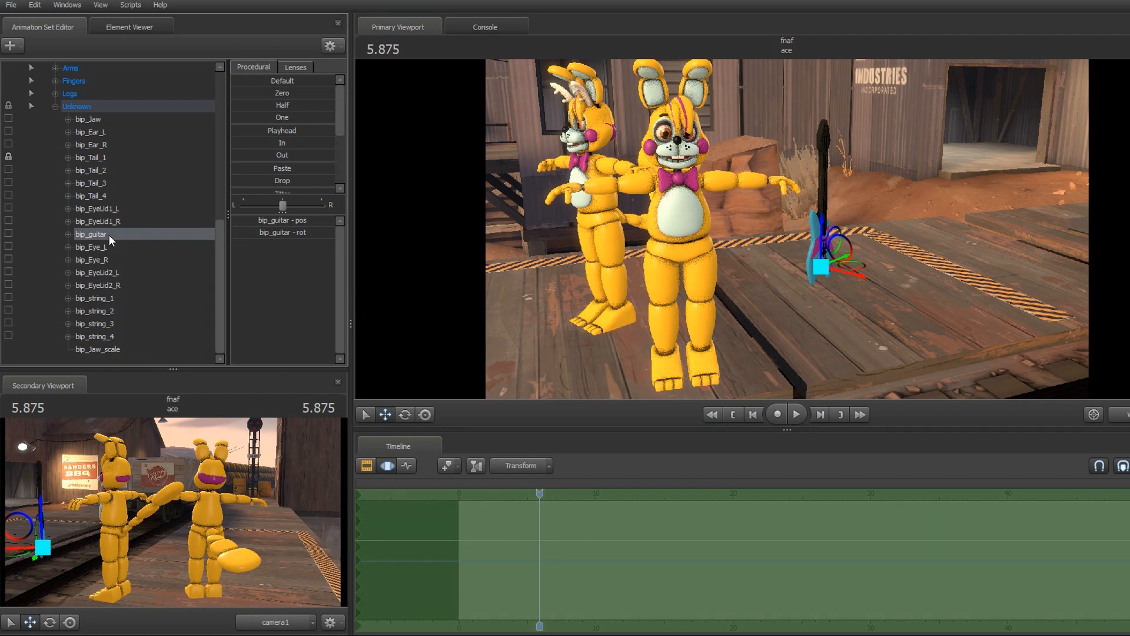
{"action": "right_click", "coordinate": [108, 235]}
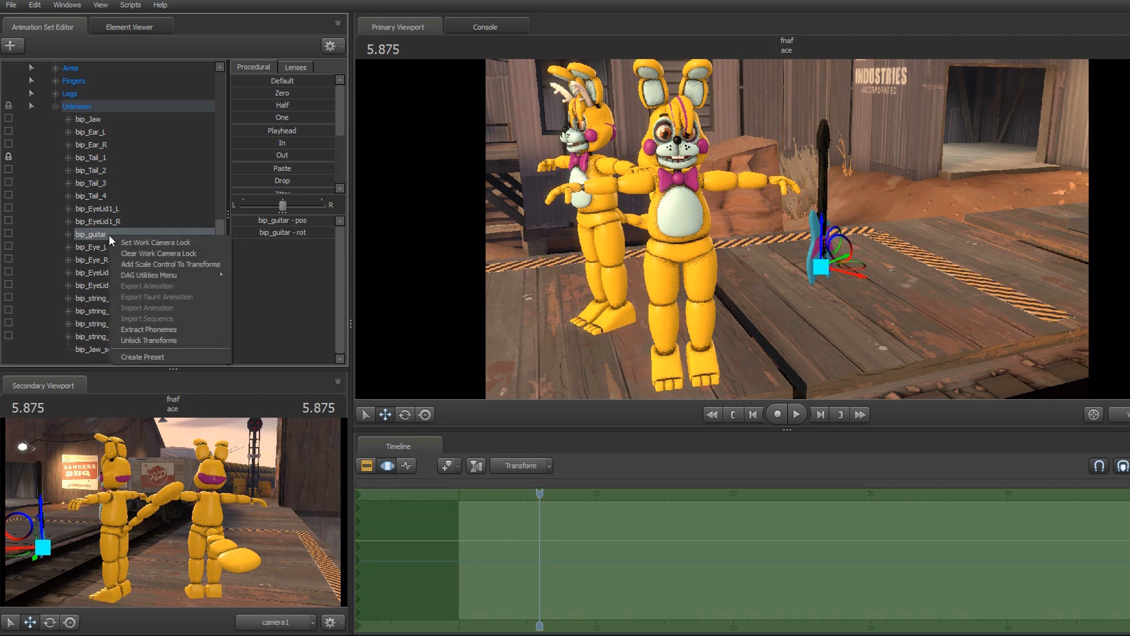
{"action": "left_click", "coordinate": [169, 265]}
{"action": "scroll", "coordinate": [135, 347], "scroll_direction": "down", "scroll_amount": 1}
{"action": "left_click", "coordinate": [131, 348]}
{"action": "left_click_drag", "start_coordinate": [280, 224], "coordinate": [234, 224]}
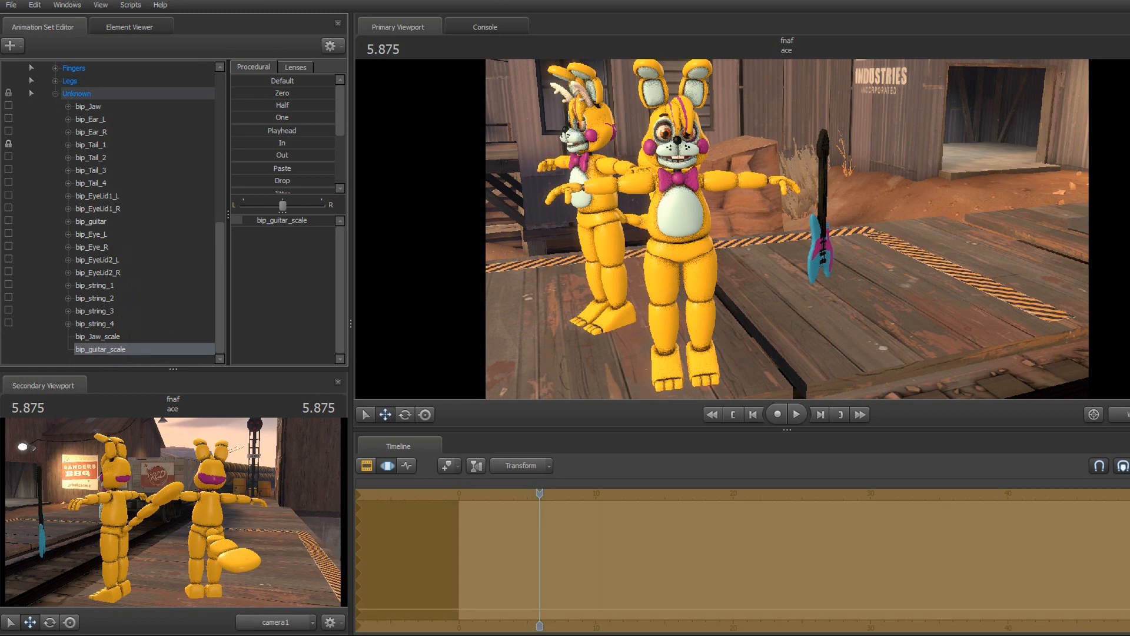
Step: Move sara2's rootTransform across the platform to a spot beside Toy Bonnie's feet
{"action": "key", "text": "ctrl"}
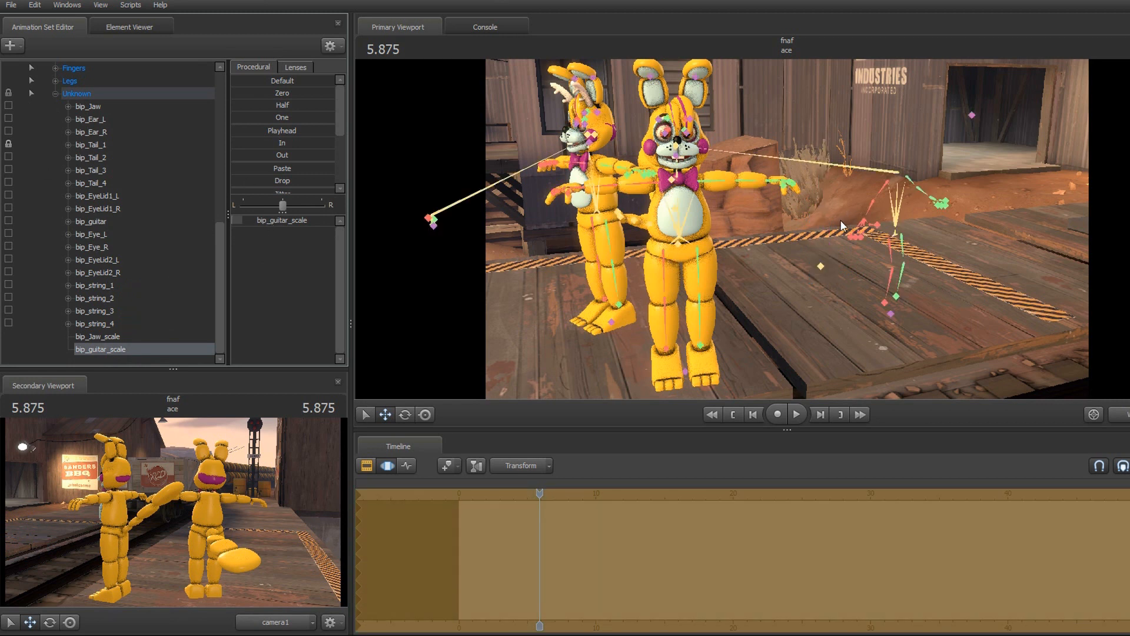
{"action": "left_click", "coordinate": [822, 266], "text": "ctrl"}
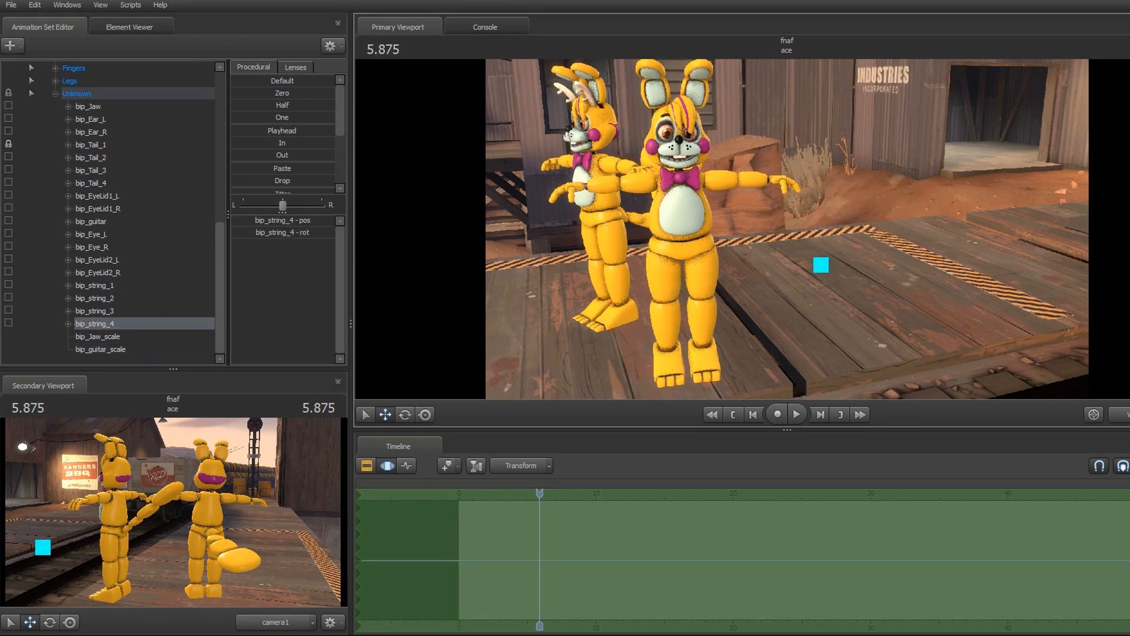
{"action": "left_click_drag", "start_coordinate": [822, 265], "coordinate": [802, 234]}
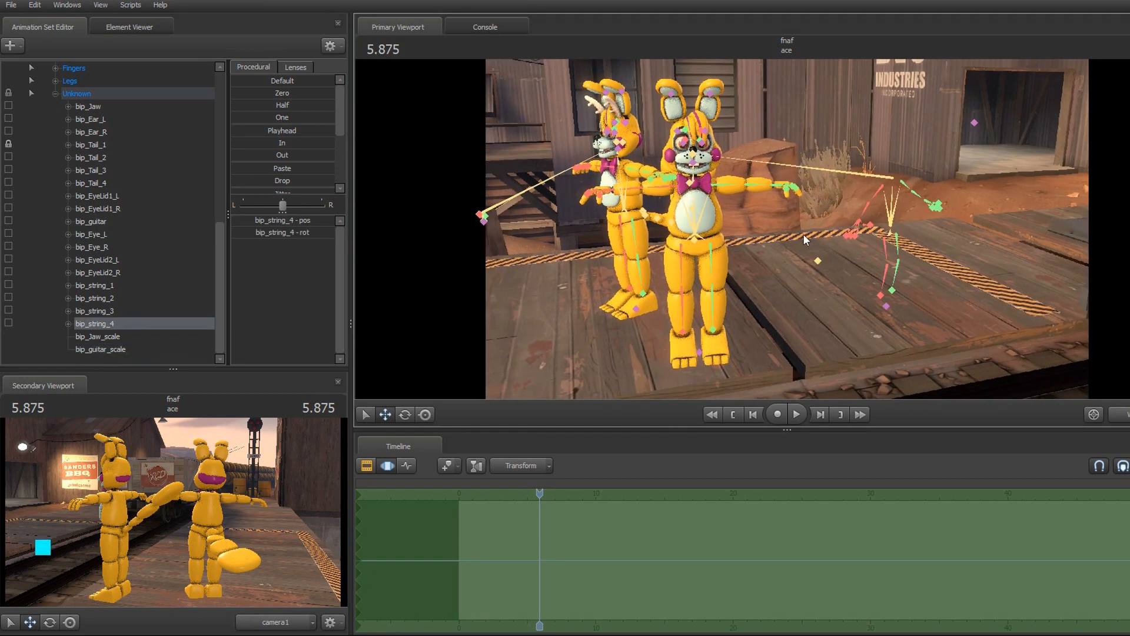
{"action": "left_click", "coordinate": [885, 306], "text": "ctrl"}
{"action": "left_click_drag", "start_coordinate": [878, 322], "coordinate": [751, 359]}
{"action": "left_click", "coordinate": [774, 339], "text": "ctrl"}
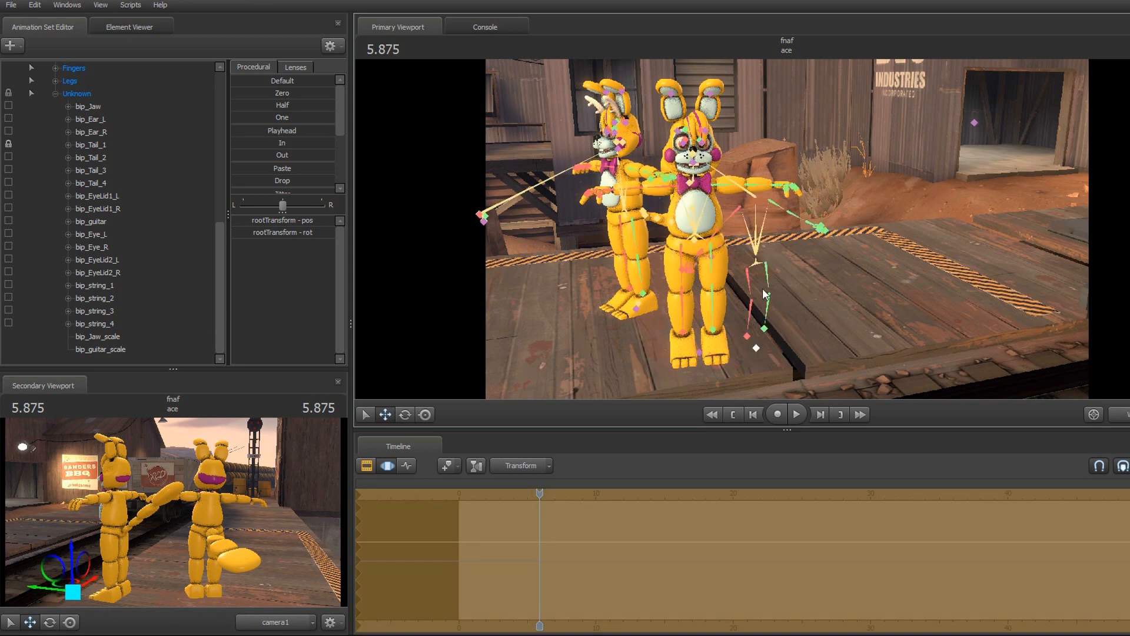
{"action": "left_click", "coordinate": [757, 348], "text": "ctrl"}
{"action": "key", "text": "ctrl"}
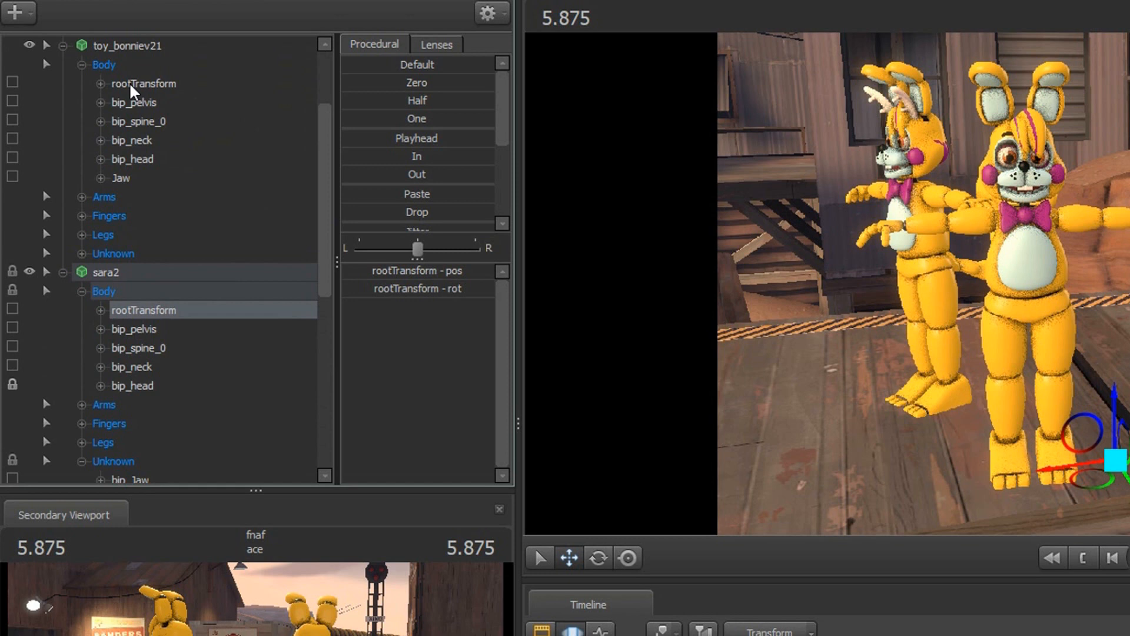
Step: Lock sara2's rootTransform to toy_bonniev21's rootTransform and reposition Toy Bonnie on the platform with its rootTransform
{"action": "left_click_drag", "start_coordinate": [129, 83], "coordinate": [145, 315]}
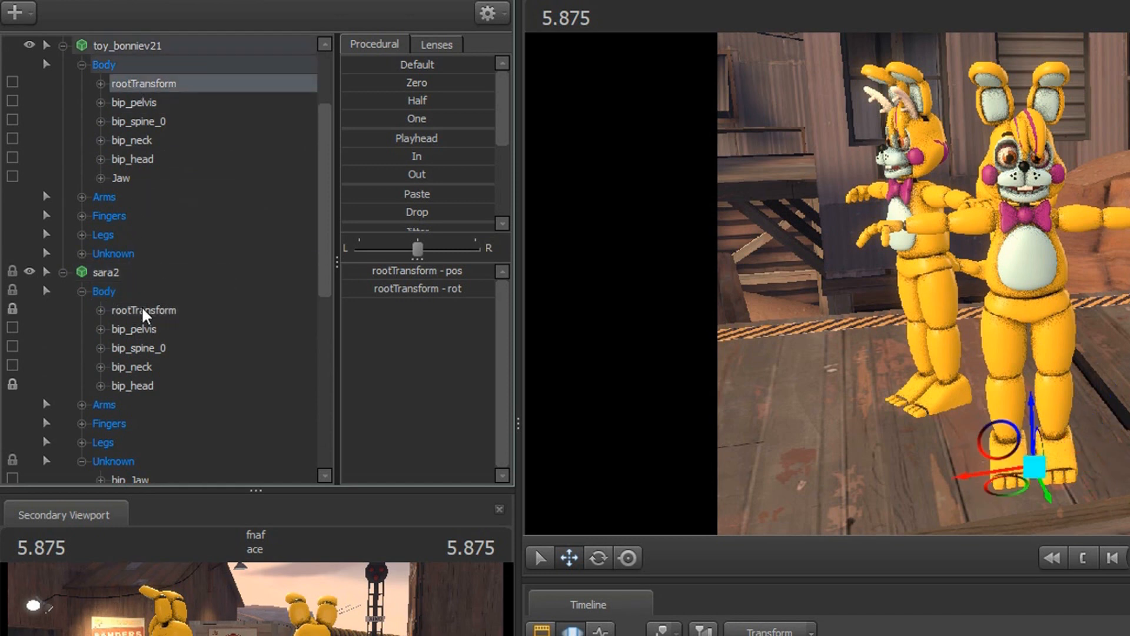
{"action": "left_click", "coordinate": [144, 312]}
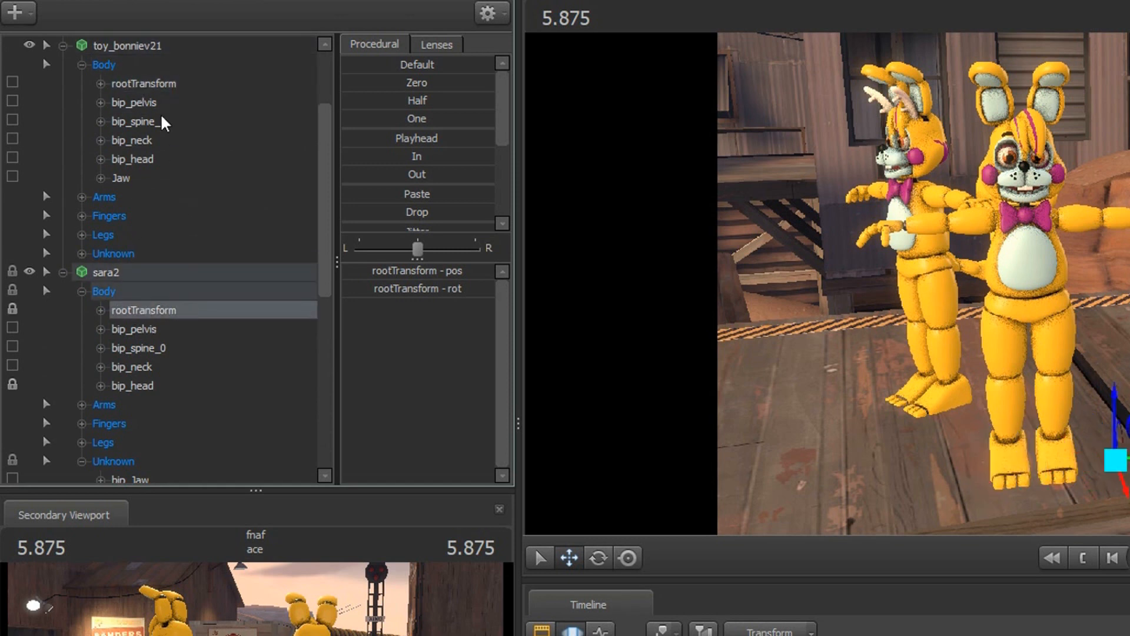
{"action": "left_click", "coordinate": [160, 84]}
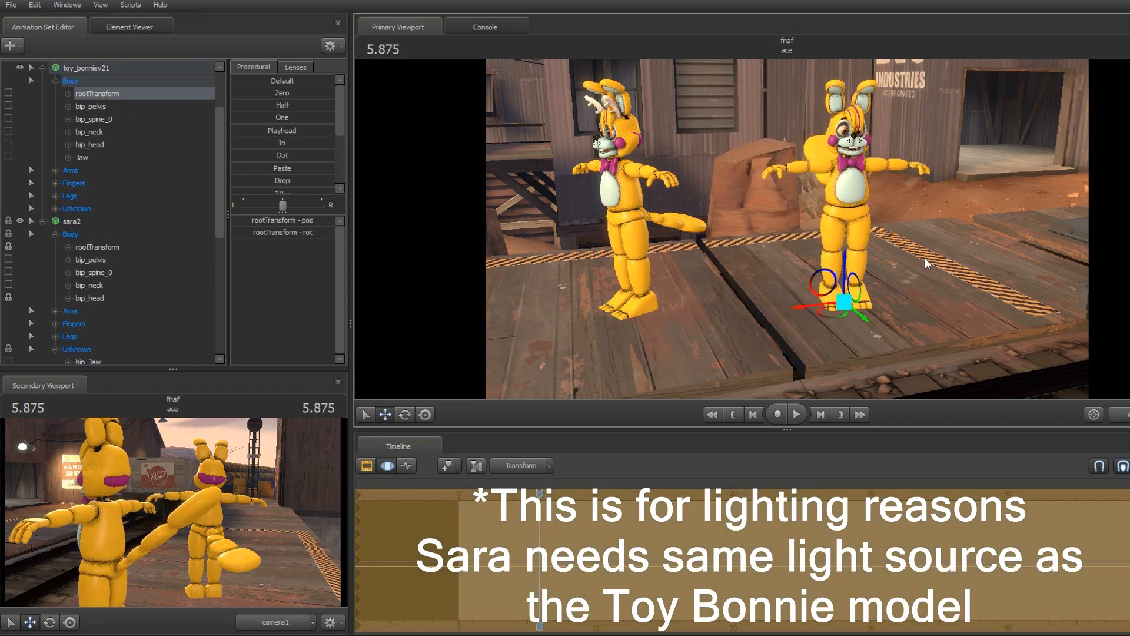
{"action": "left_click_drag", "start_coordinate": [818, 323], "coordinate": [760, 330]}
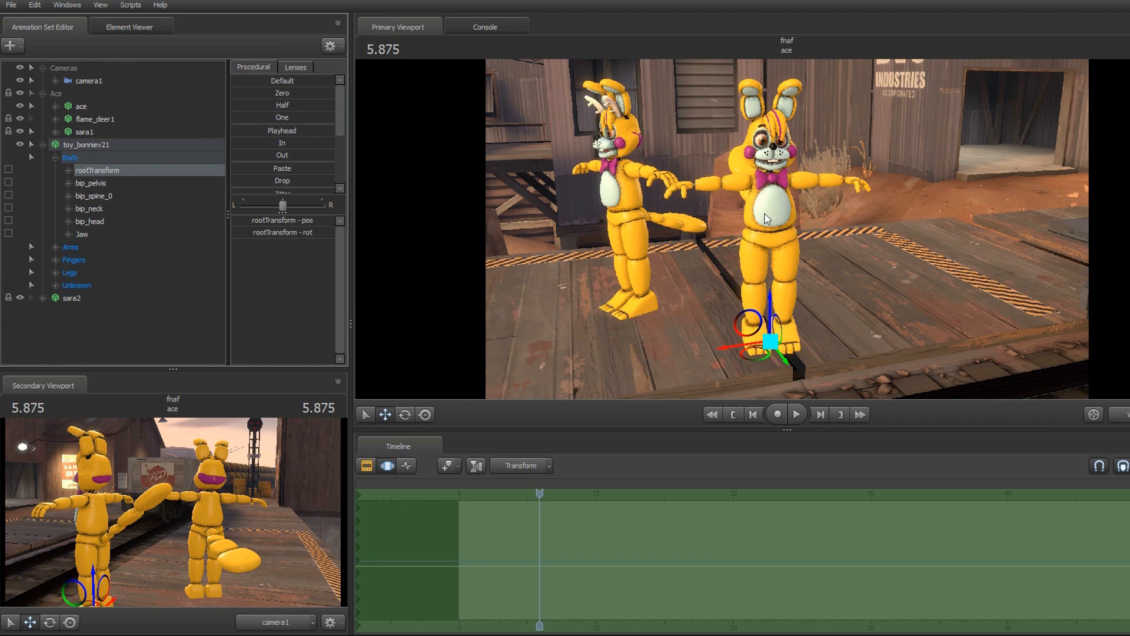
Step: Select Toy Bonnie's bip_head and turn on viewport selectability for sara2
{"action": "key", "text": "ctrl"}
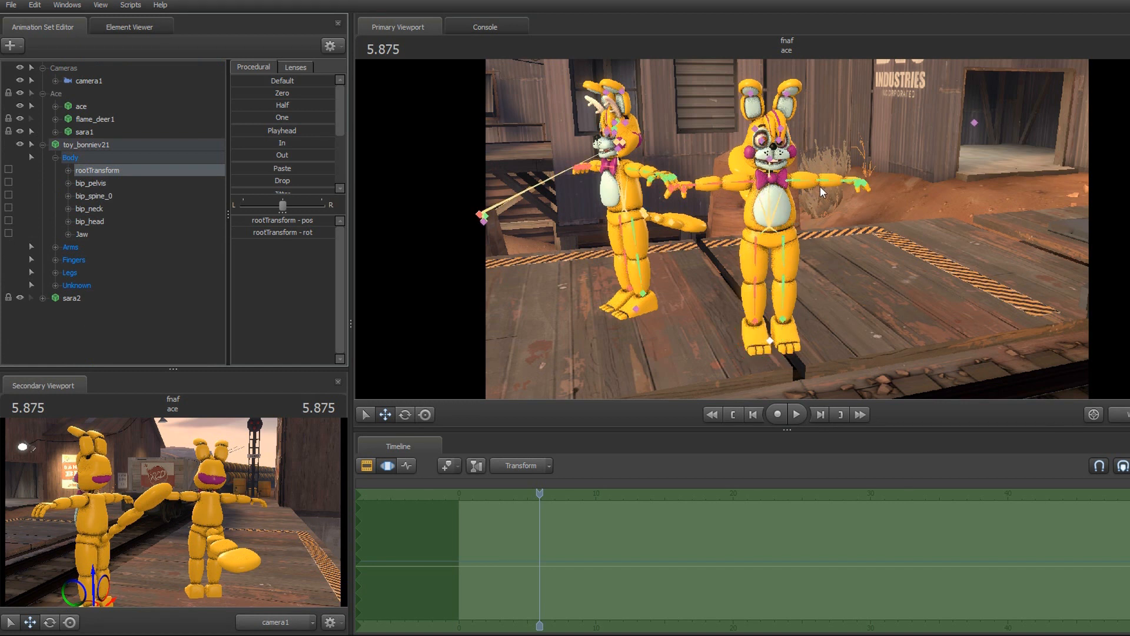
{"action": "left_click", "coordinate": [771, 163], "text": "ctrl"}
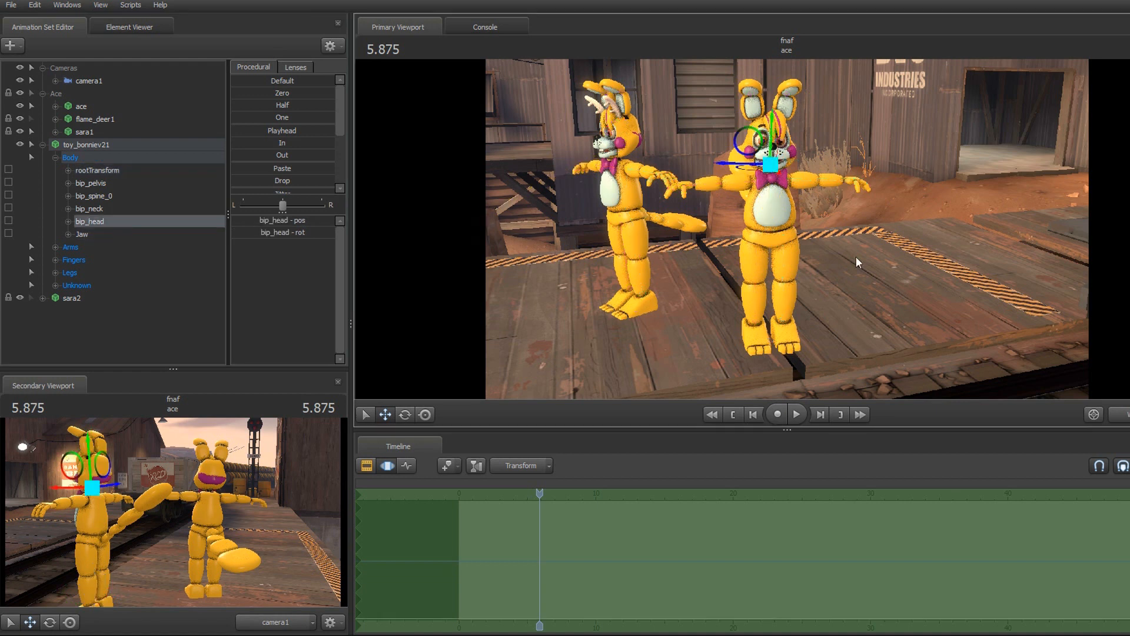
{"action": "left_click_drag", "start_coordinate": [787, 229], "coordinate": [407, 206]}
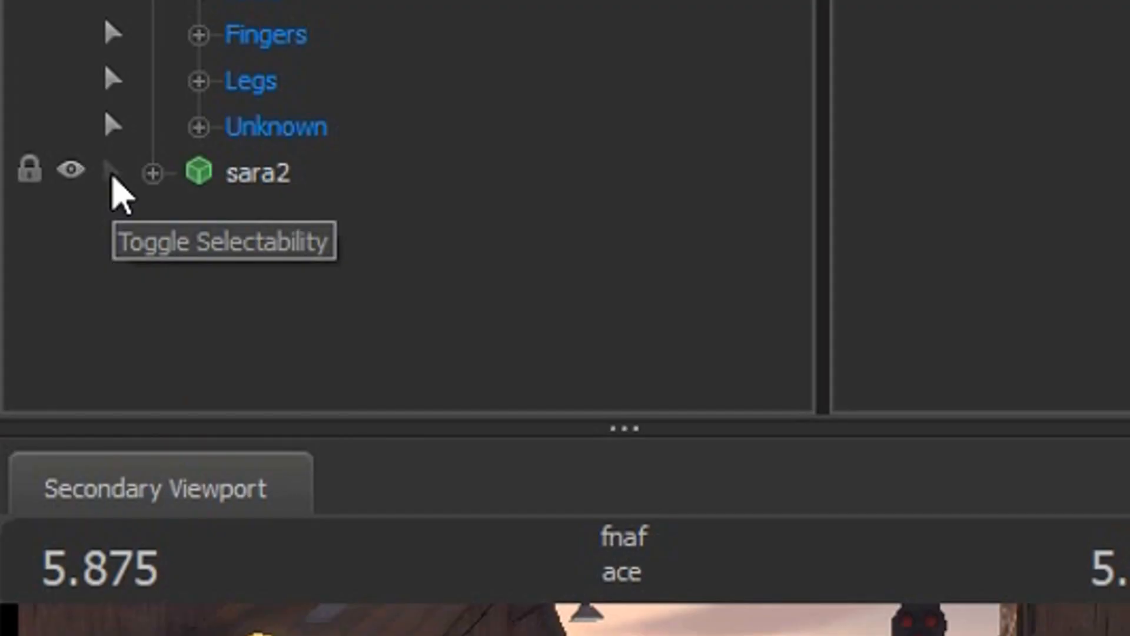
{"action": "left_click", "coordinate": [112, 175]}
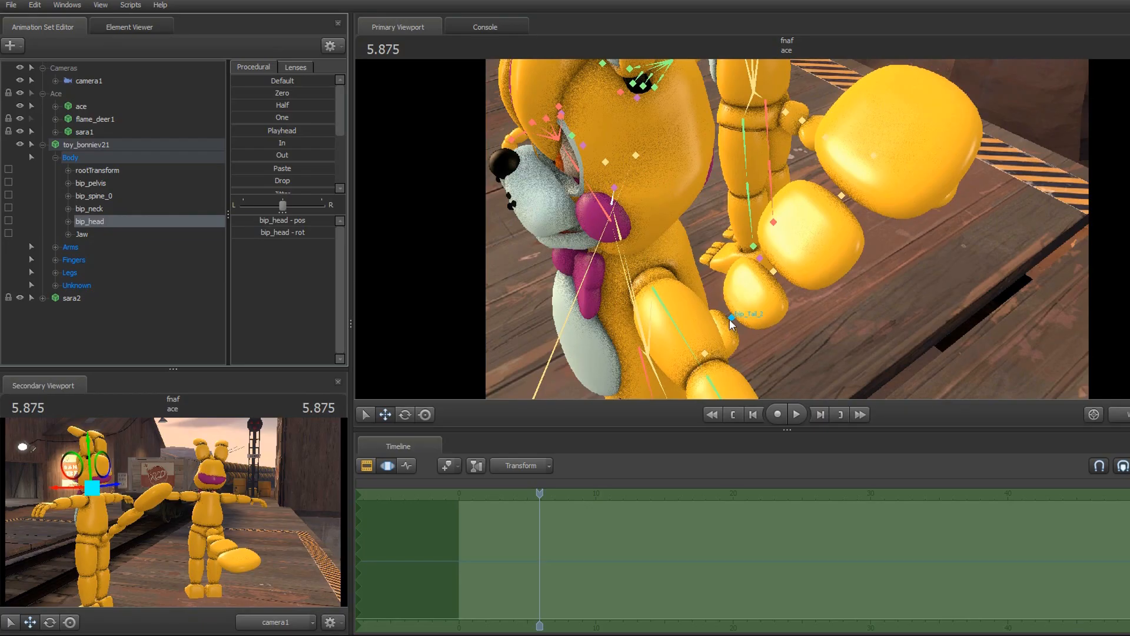
Step: Nudge sara2's bip_Tail_2, bip_Tail_3 and bip_Tail_4 to bring the tail segments closer together
{"action": "left_click", "coordinate": [731, 318]}
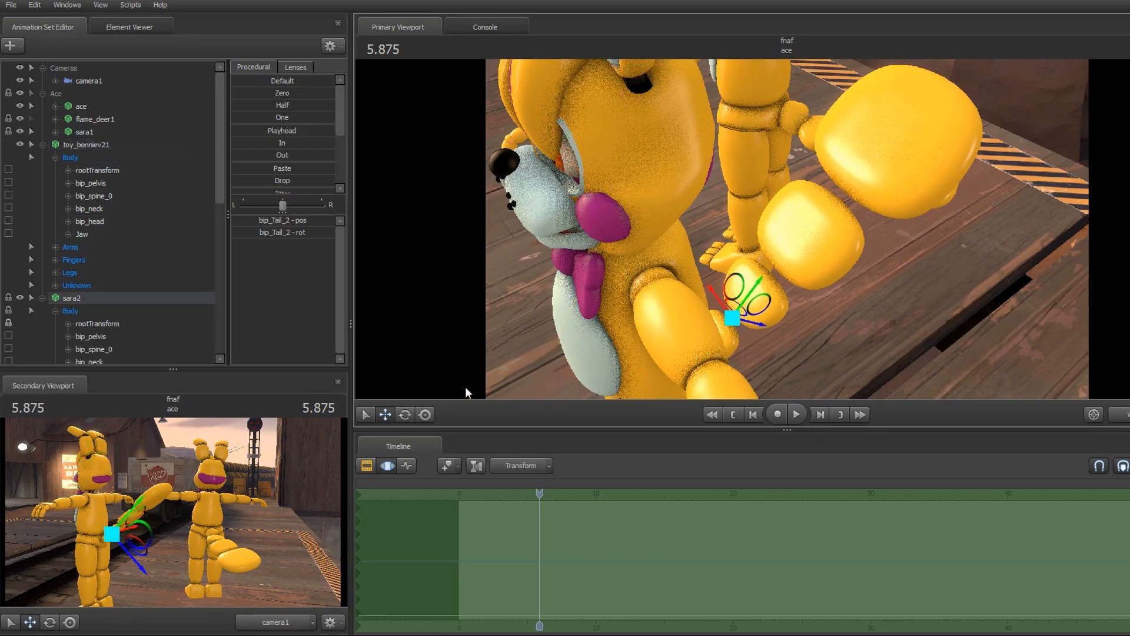
{"action": "left_click_drag", "start_coordinate": [760, 290], "coordinate": [785, 256]}
{"action": "left_click", "coordinate": [768, 280], "text": "ctrl"}
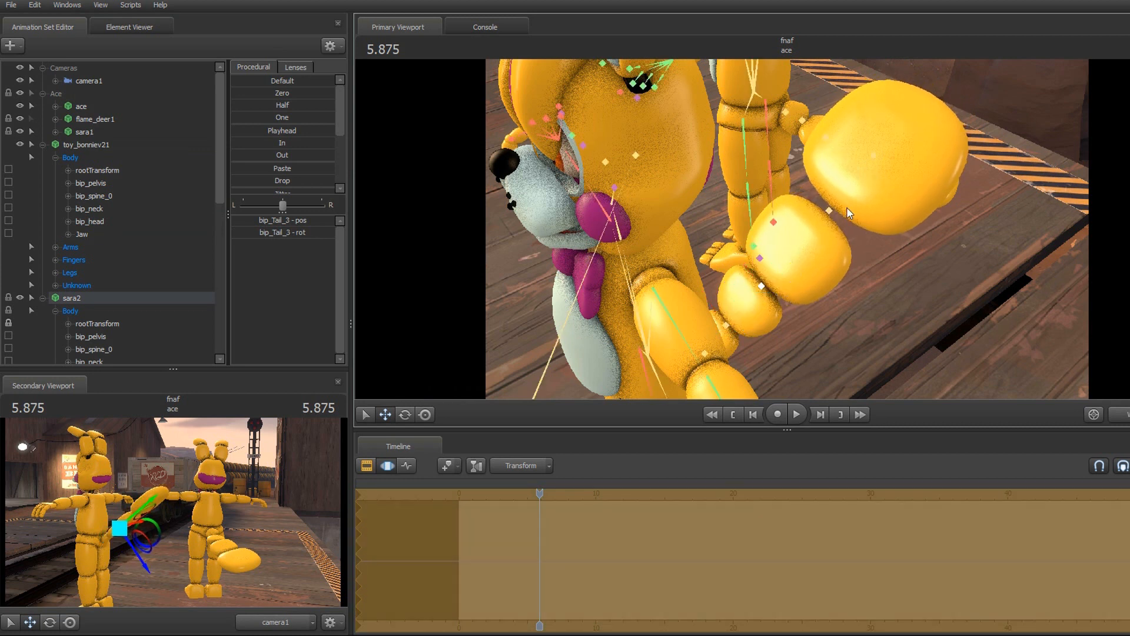
{"action": "left_click", "coordinate": [828, 211], "text": "ctrl"}
{"action": "left_click_drag", "start_coordinate": [858, 180], "coordinate": [848, 190]}
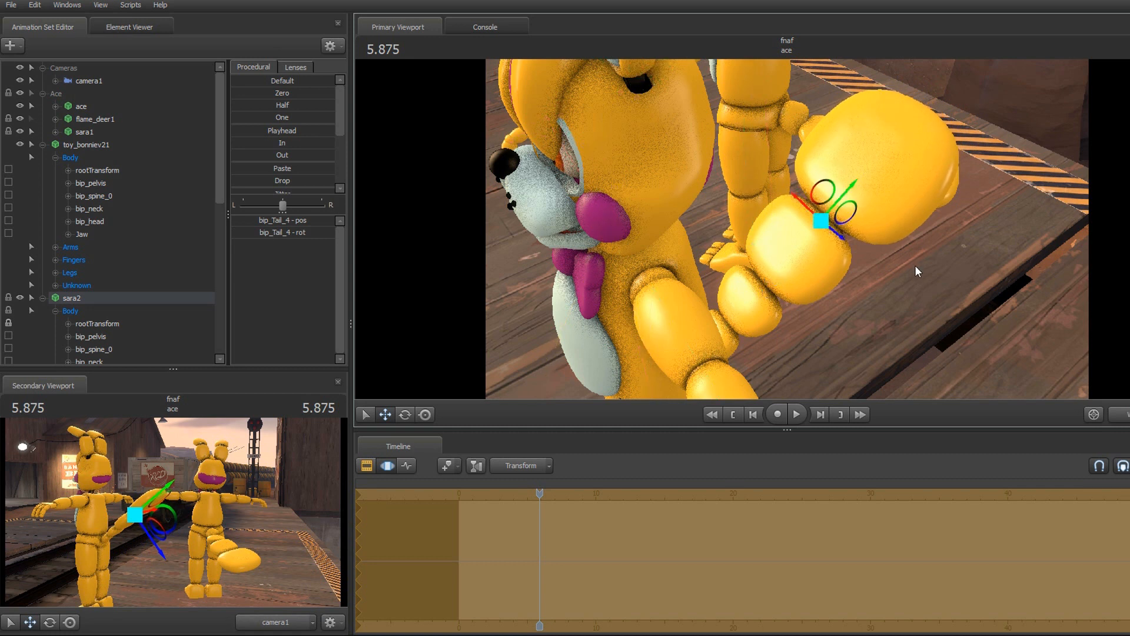
Step: Try to rotate the base of sara2's tail with bip_Tail_1
{"action": "left_click", "coordinate": [709, 354]}
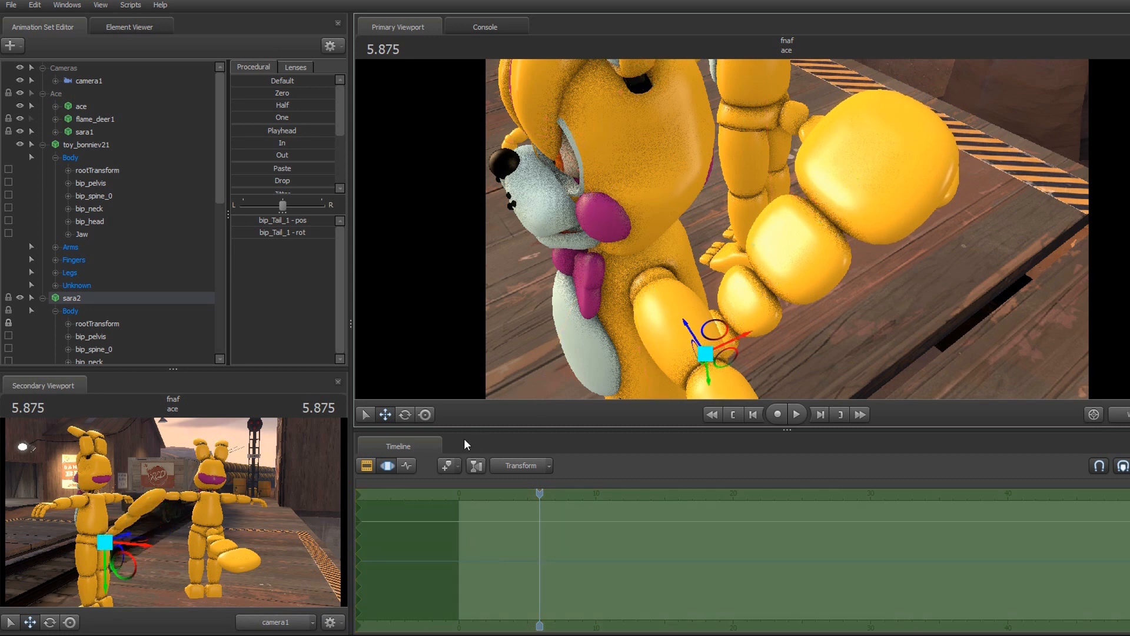
{"action": "left_click", "coordinate": [405, 415]}
{"action": "left_click_drag", "start_coordinate": [707, 349], "coordinate": [721, 327]}
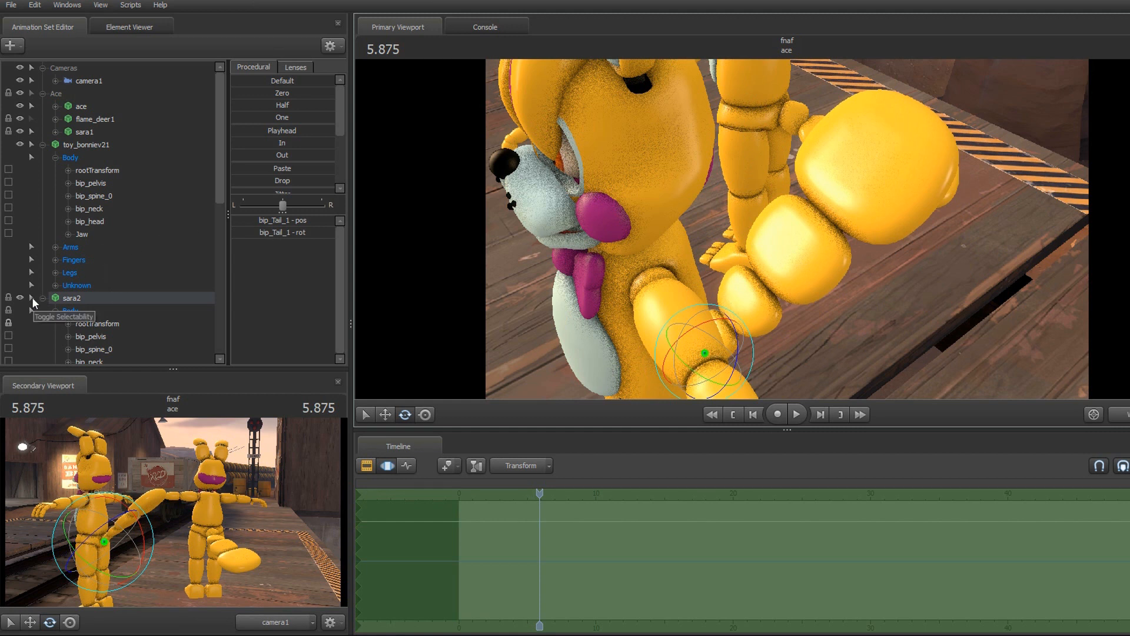
Step: Turn off viewport selectability for sara2 and collapse its controls in the animation set list
{"action": "left_click", "coordinate": [31, 297]}
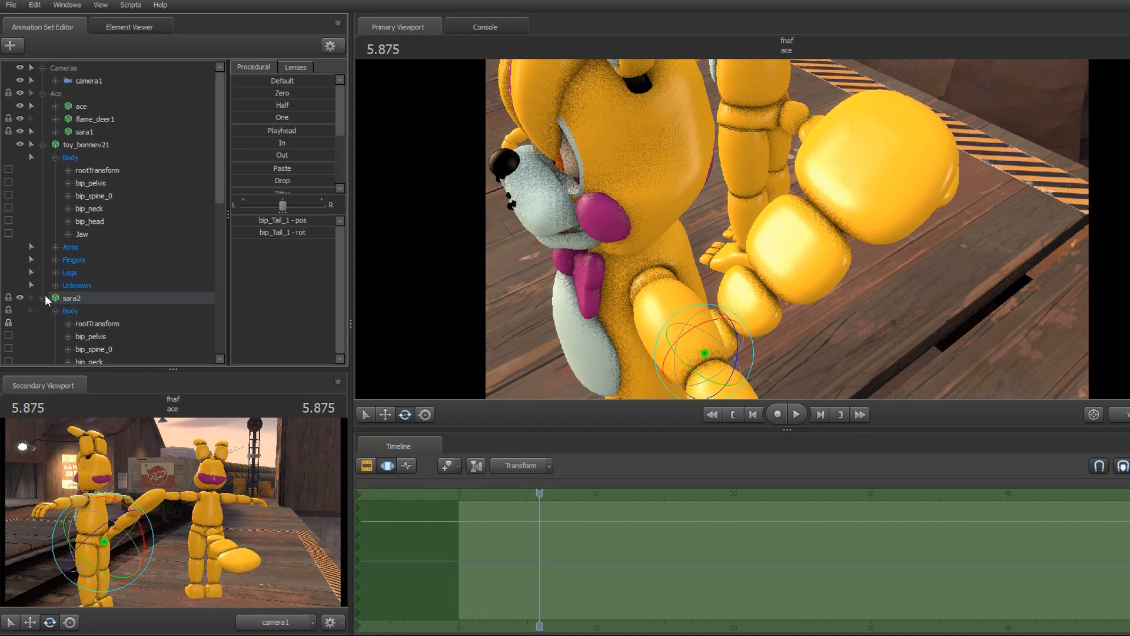
{"action": "left_click", "coordinate": [44, 296]}
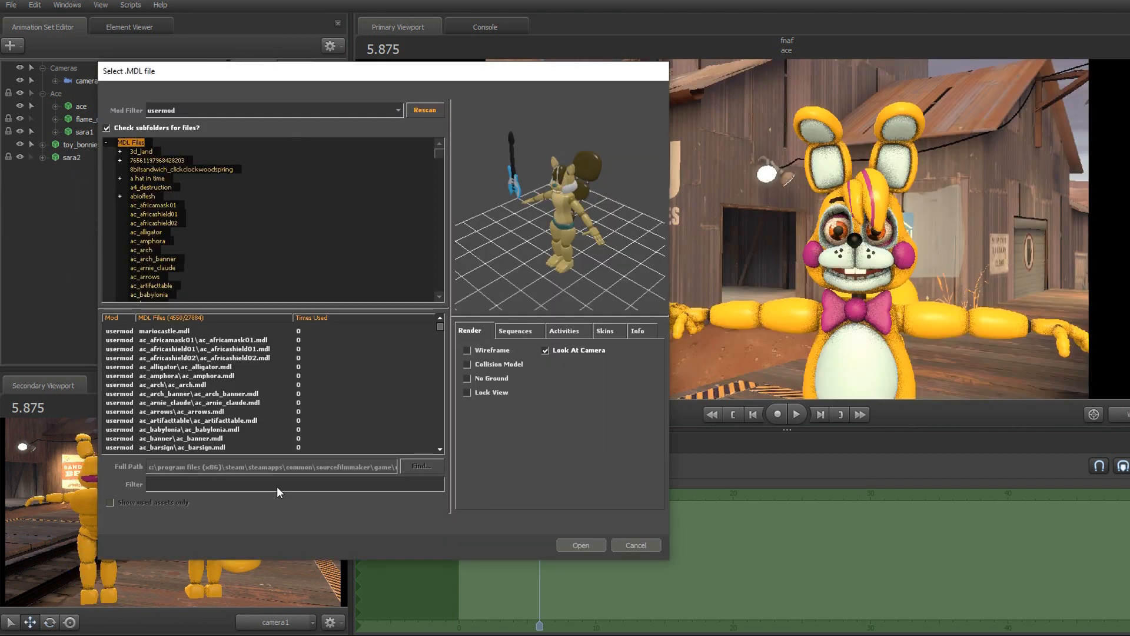
Step: Filter the model list by "flame" and add the enhanced_cosmetics flame_deer.mdl model to the scene
{"action": "type", "text": "flame"}
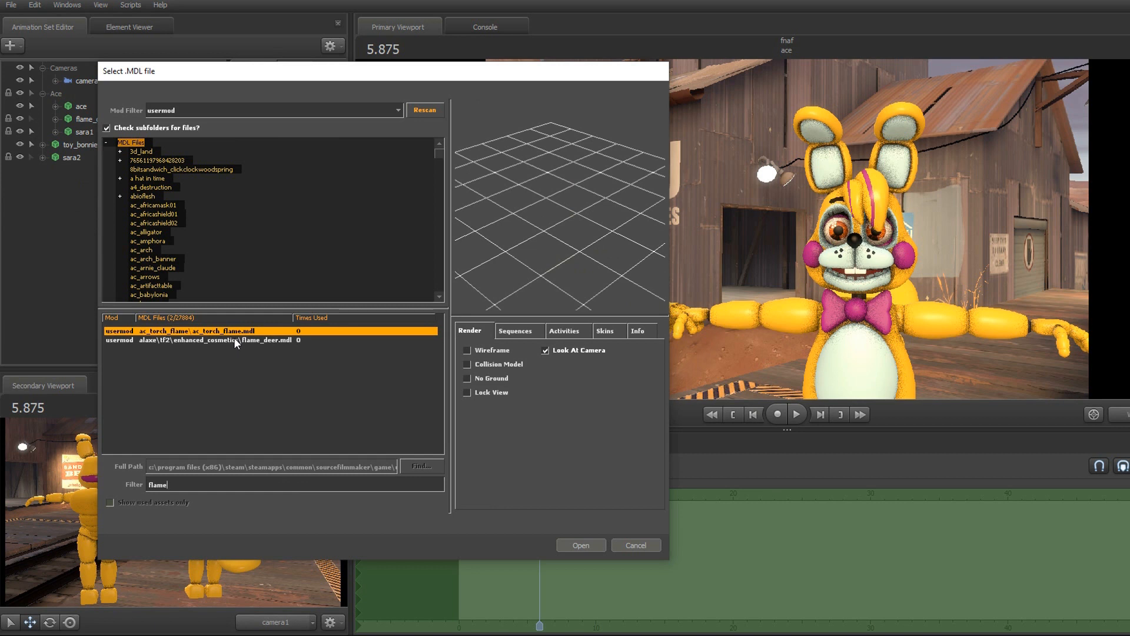
{"action": "left_click", "coordinate": [211, 340]}
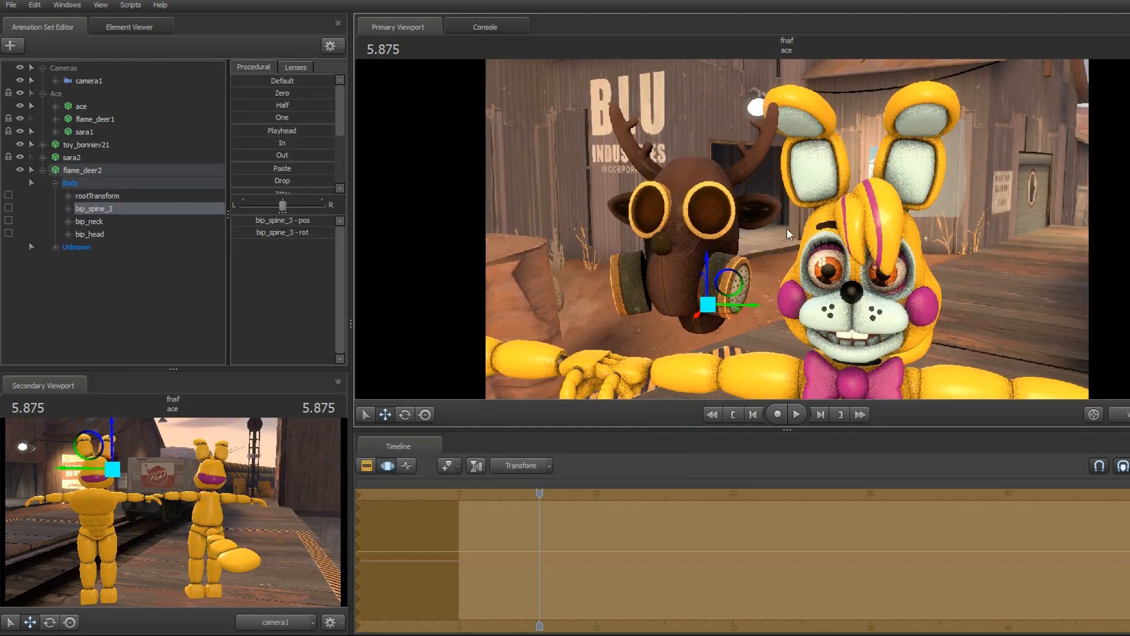
Step: Try shifting flame_deer2's left antler toward Toy Bonnie with antler1_L
{"action": "key", "text": "ctrl"}
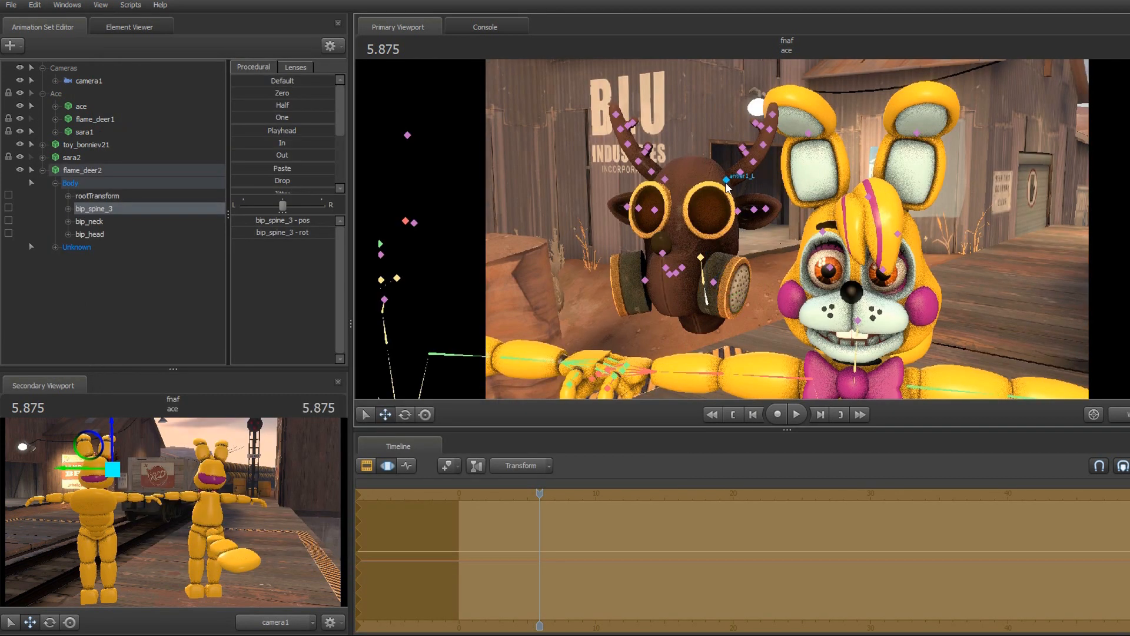
{"action": "left_click", "coordinate": [727, 181], "text": "ctrl"}
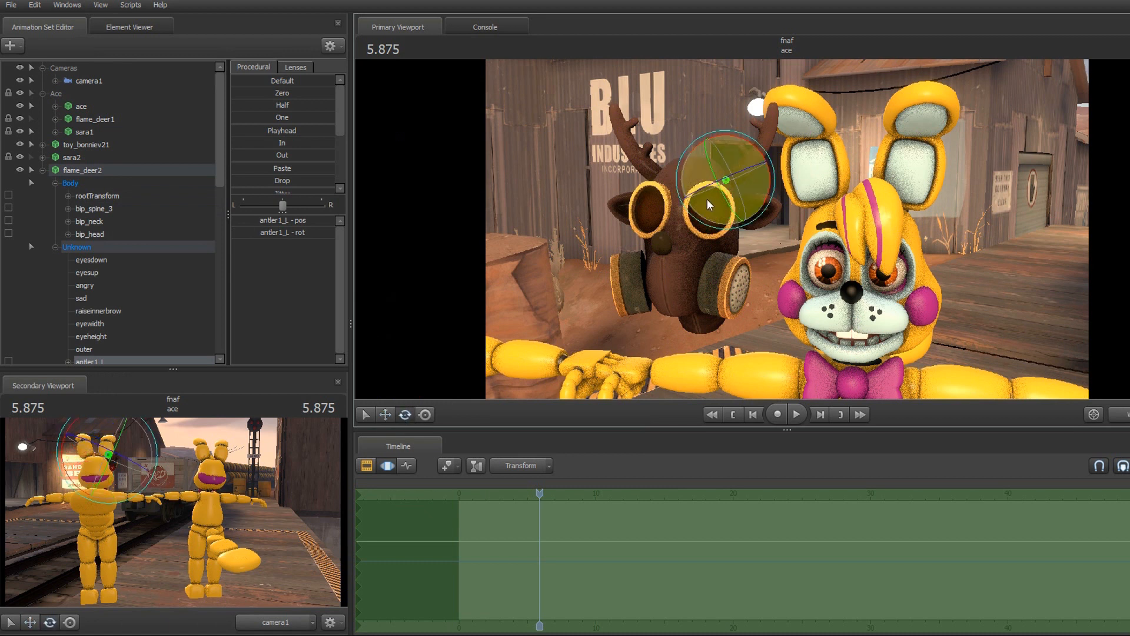
{"action": "key", "text": "w"}
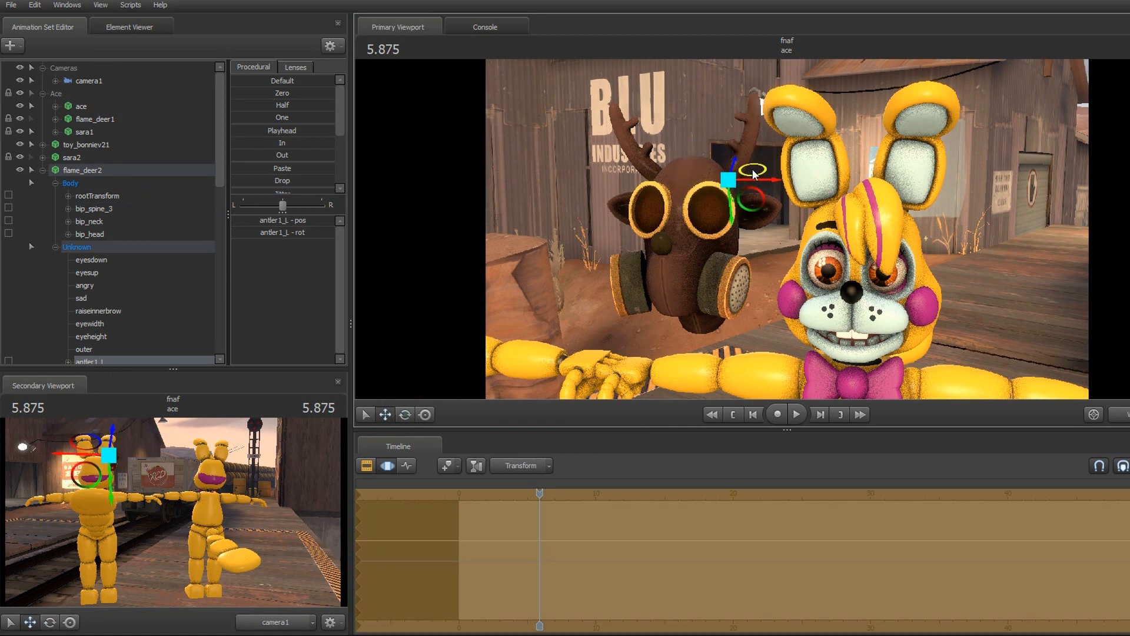
{"action": "left_click_drag", "start_coordinate": [753, 174], "coordinate": [822, 177]}
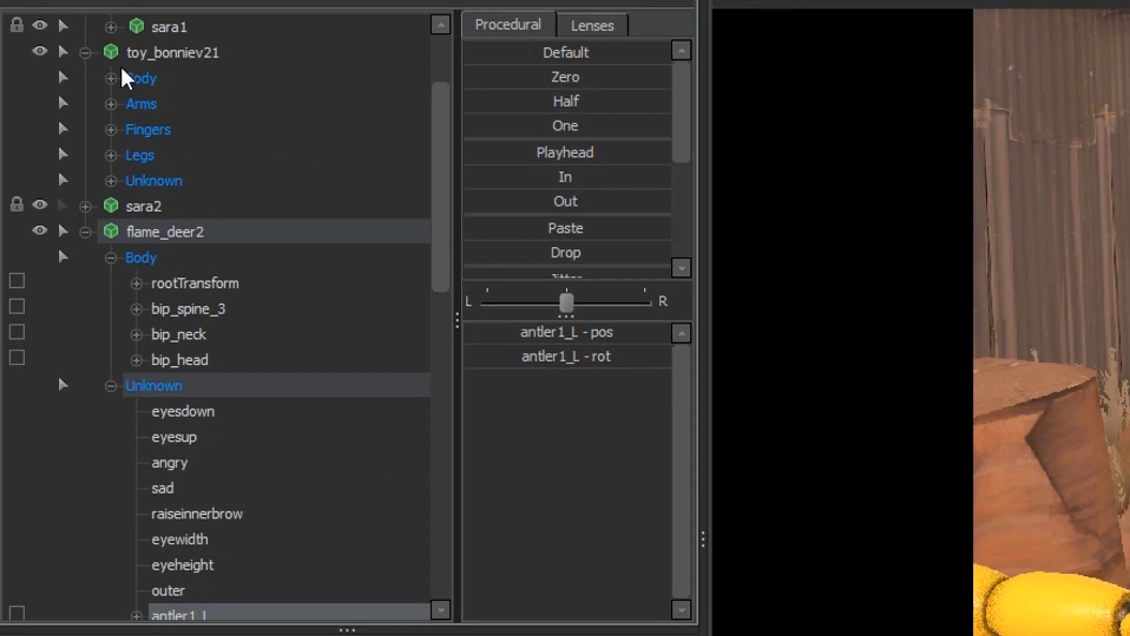
Step: Lock flame_deer2's antler1_L and antler1_R to toy_bonniev21's bip_head
{"action": "left_click", "coordinate": [123, 73]}
{"action": "scroll", "coordinate": [225, 134], "scroll_direction": "down", "scroll_amount": 1}
{"action": "scroll", "coordinate": [224, 172], "scroll_direction": "up", "scroll_amount": 1}
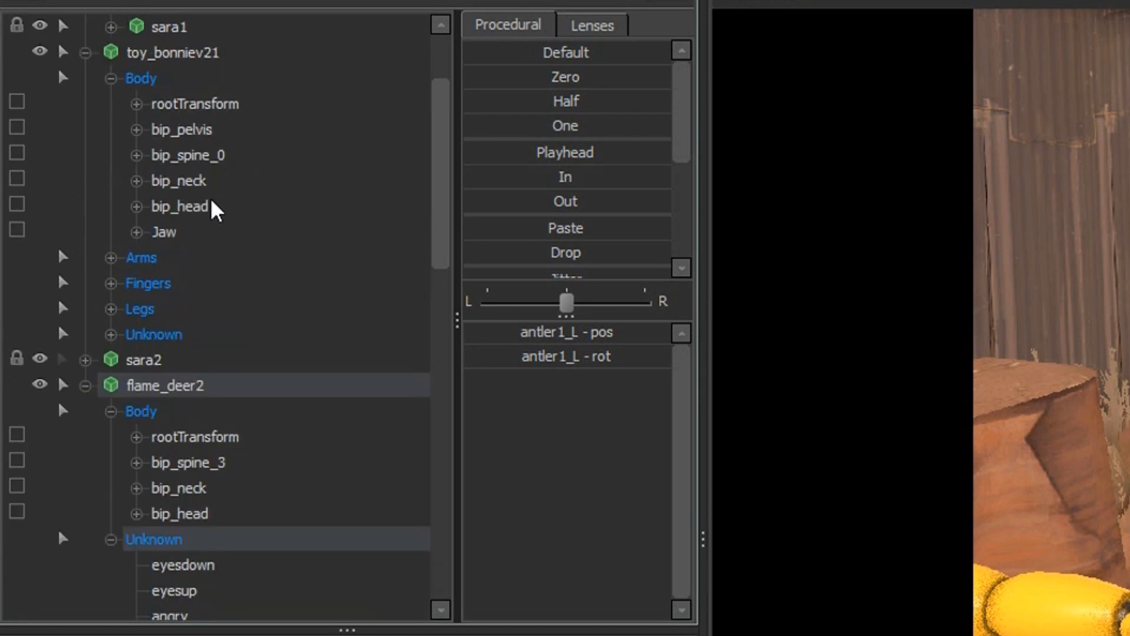
{"action": "left_click_drag", "start_coordinate": [213, 206], "coordinate": [231, 233]}
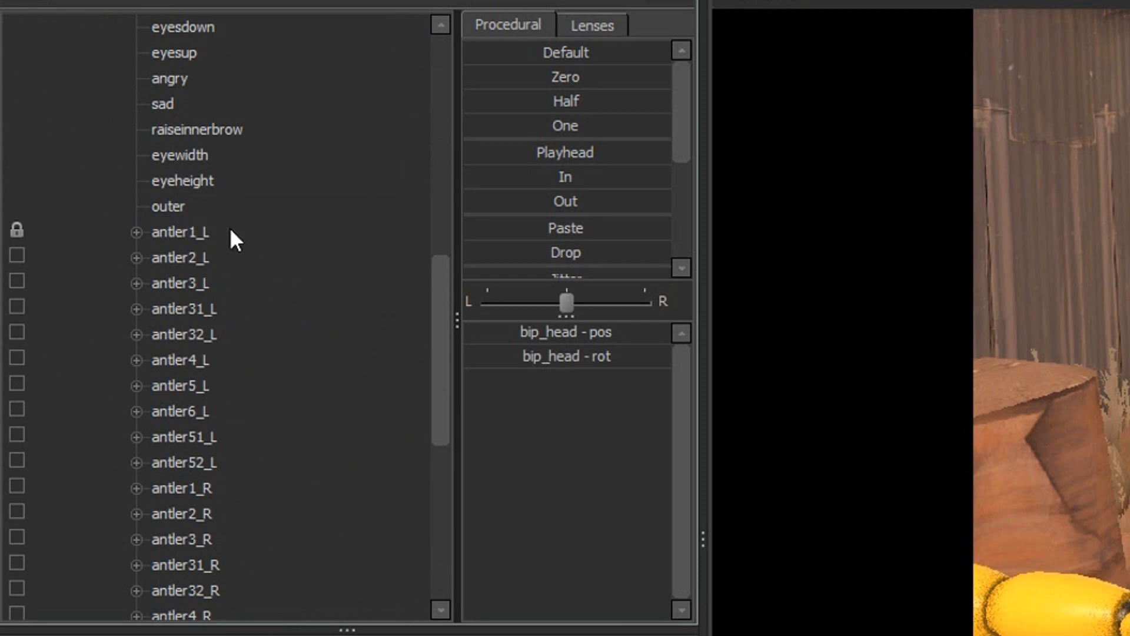
{"action": "scroll", "coordinate": [231, 231], "scroll_direction": "up", "scroll_amount": 5}
{"action": "left_click_drag", "start_coordinate": [214, 55], "coordinate": [210, 486]}
Step: Apply the Zero preset to antler1_L and raise the left antler to the top of Toy Bonnie's head
{"action": "left_click", "coordinate": [219, 231]}
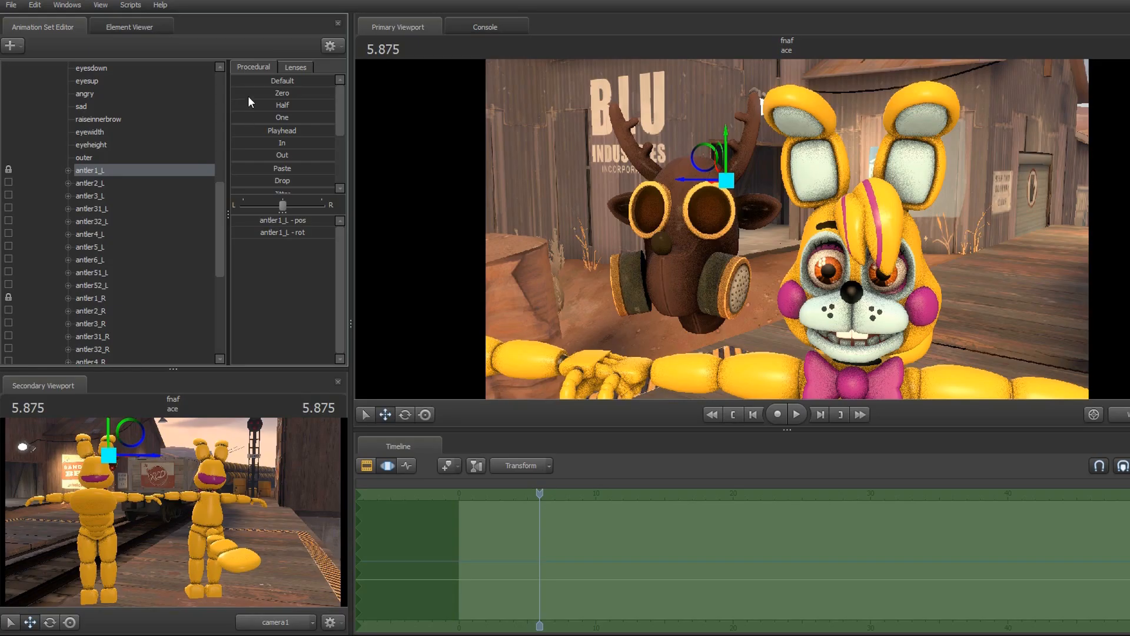
{"action": "left_click_drag", "start_coordinate": [234, 93], "coordinate": [334, 93]}
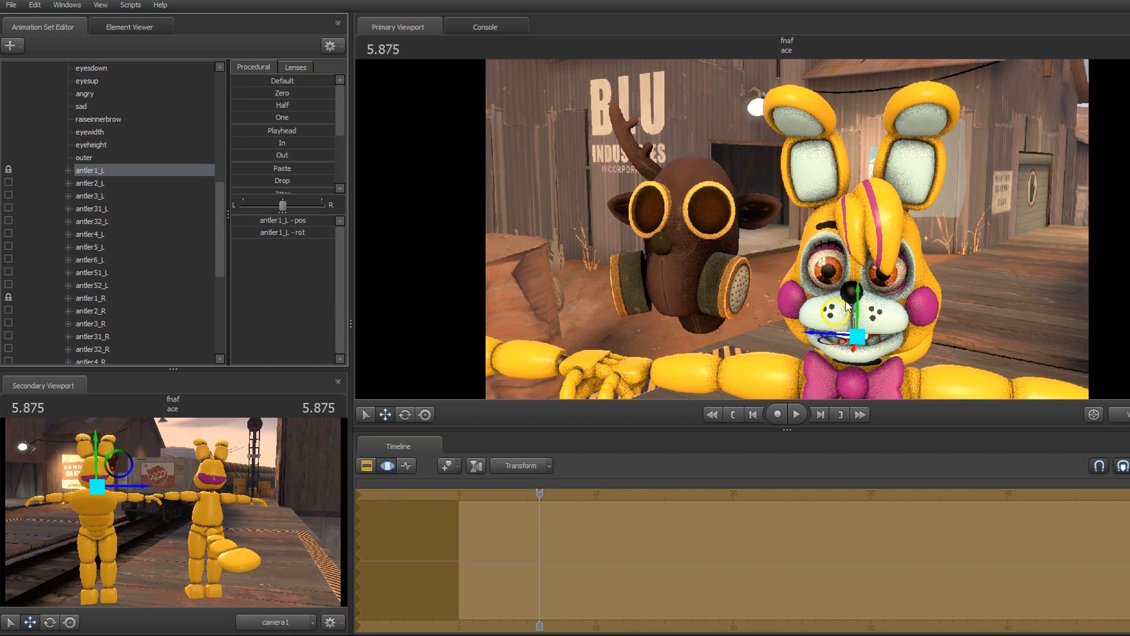
{"action": "left_click_drag", "start_coordinate": [861, 283], "coordinate": [836, 194]}
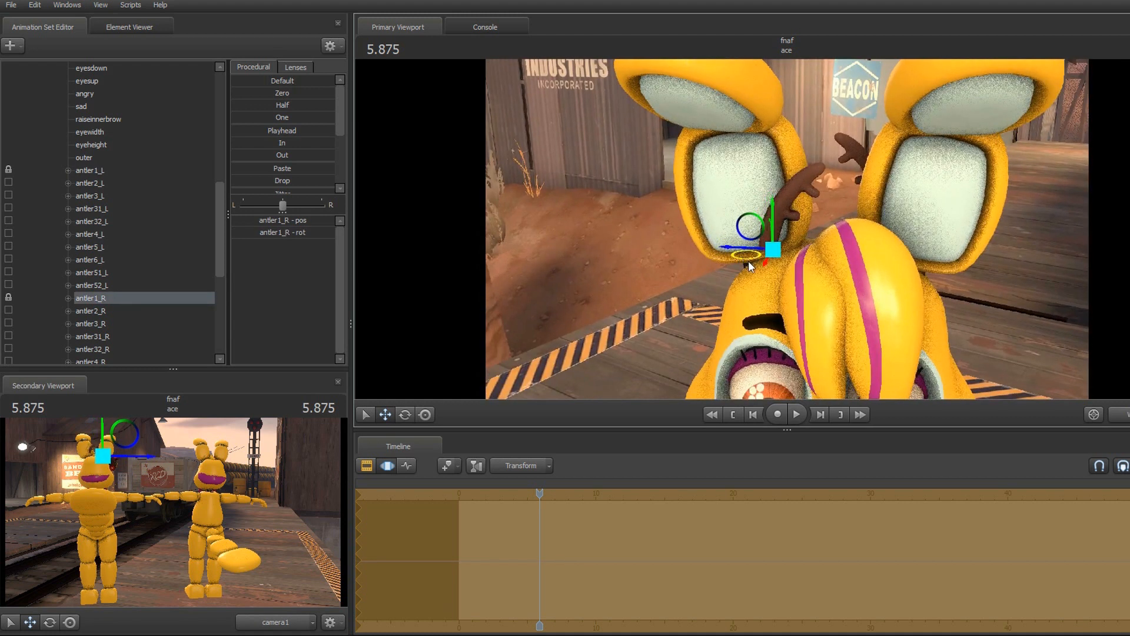
Step: Adjust the height of antler1_R and rotate antler1_L so the antlers sit in front of Toy Bonnie's ears
{"action": "left_click_drag", "start_coordinate": [749, 261], "coordinate": [748, 267]}
{"action": "left_click", "coordinate": [405, 415]}
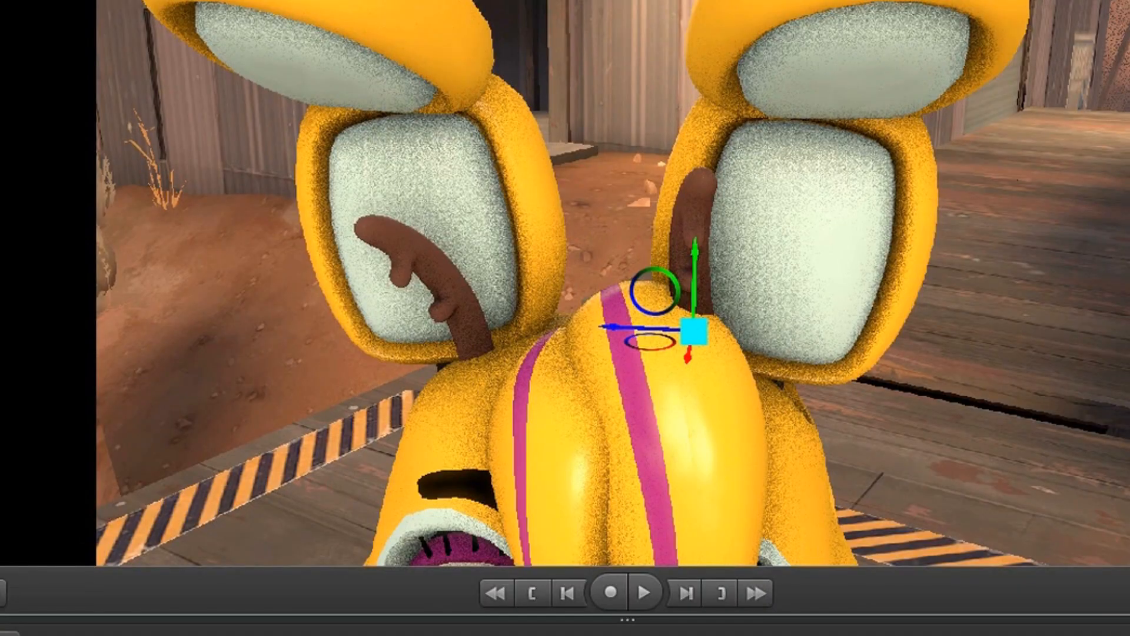
{"action": "key", "text": "e"}
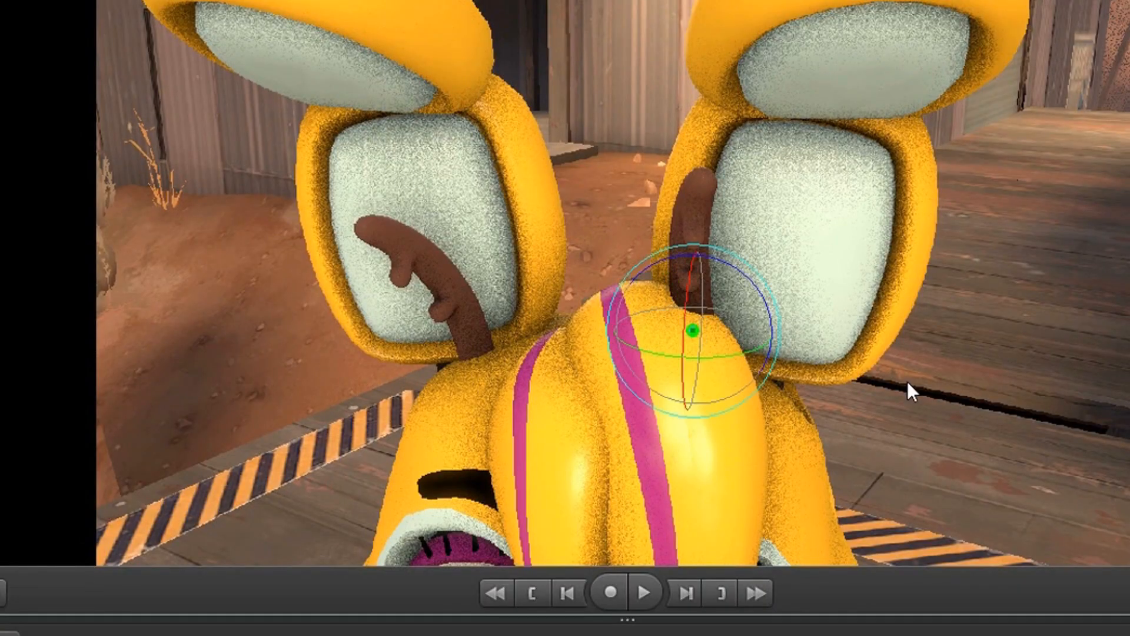
{"action": "left_click_drag", "start_coordinate": [734, 281], "coordinate": [747, 282]}
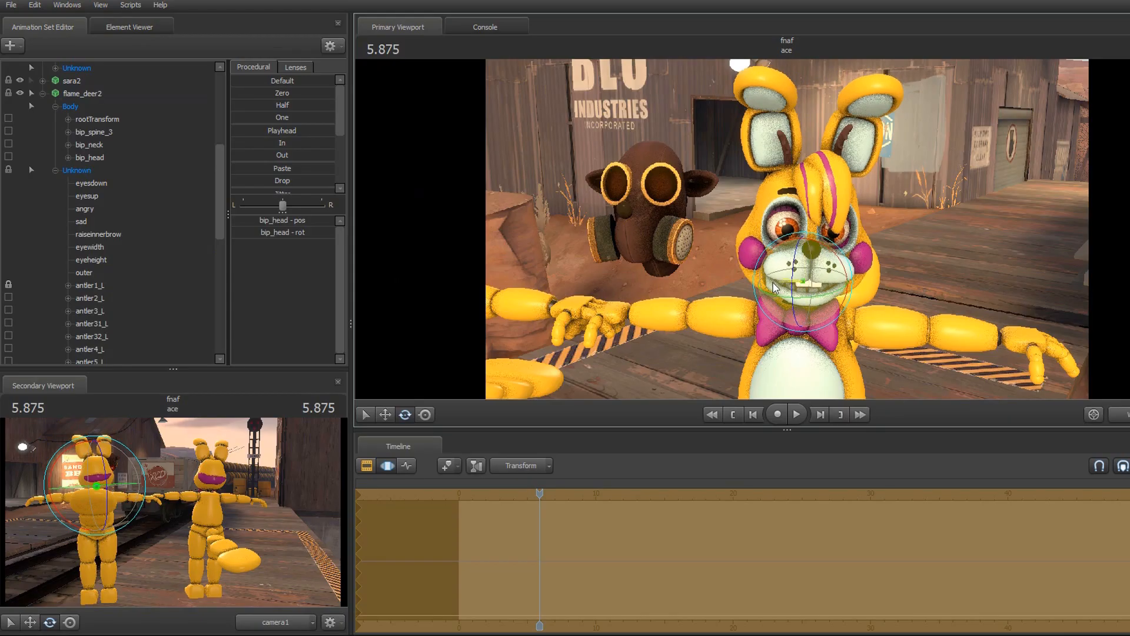
Step: Rotate Toy Bonnie's bip_head to test the antler locks and undo the rotation
{"action": "left_click_drag", "start_coordinate": [774, 287], "coordinate": [823, 305]}
{"action": "key", "text": "ctrl+z"}
Step: Add a scale control to flame_deer2's bip_spine_3 and shrink the gas mask out of sight with bip_spine_3_scale
{"action": "left_click", "coordinate": [113, 133]}
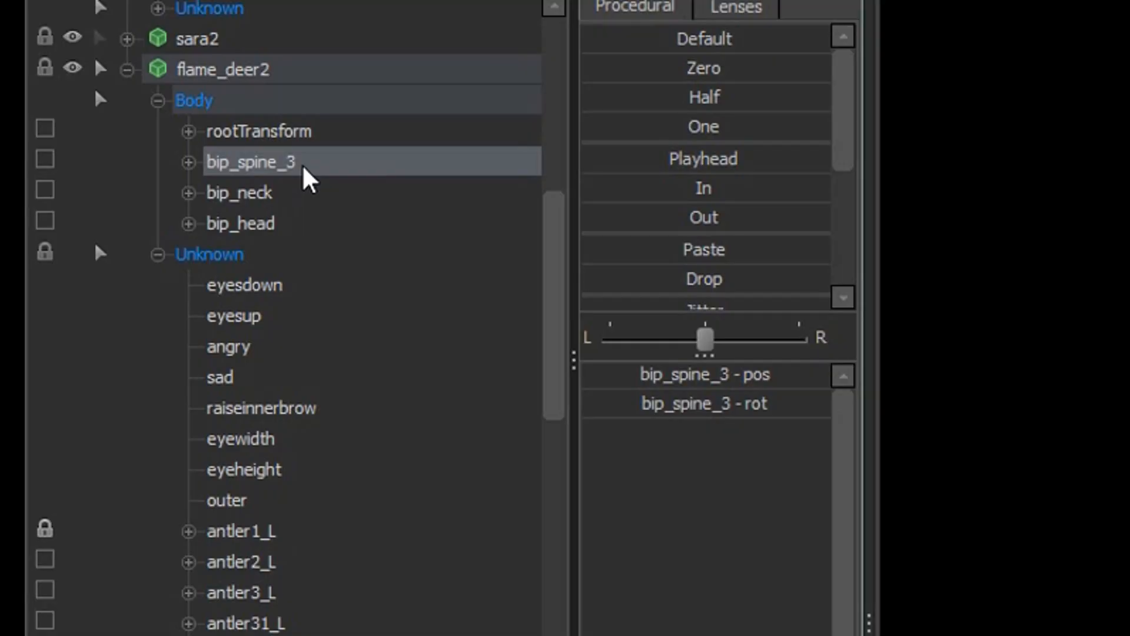
{"action": "right_click", "coordinate": [312, 168]}
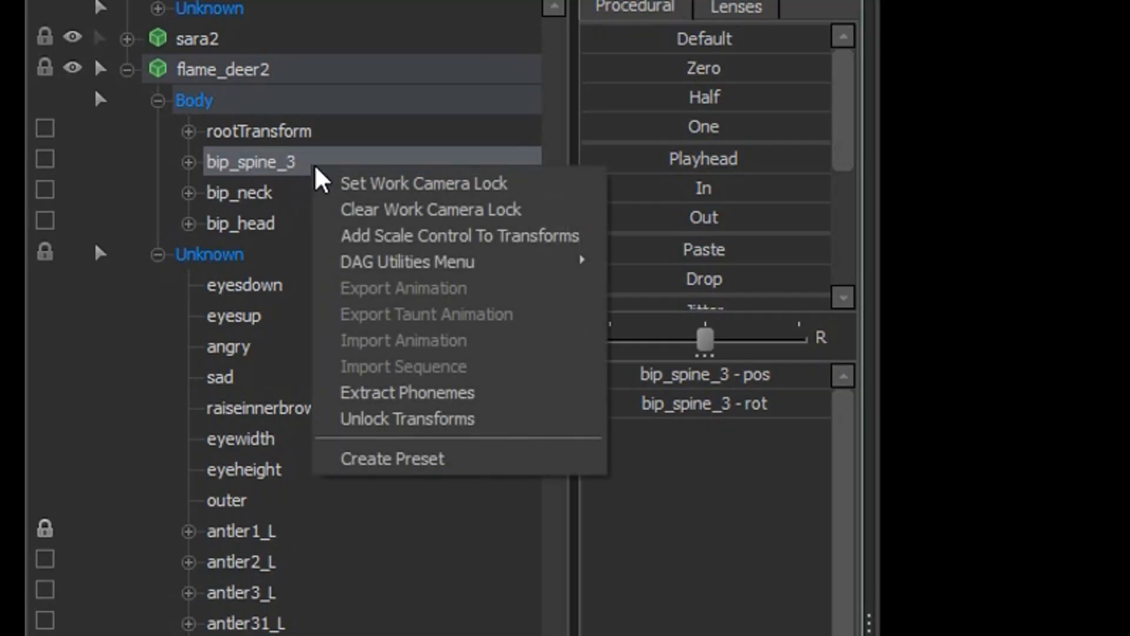
{"action": "left_click", "coordinate": [483, 238]}
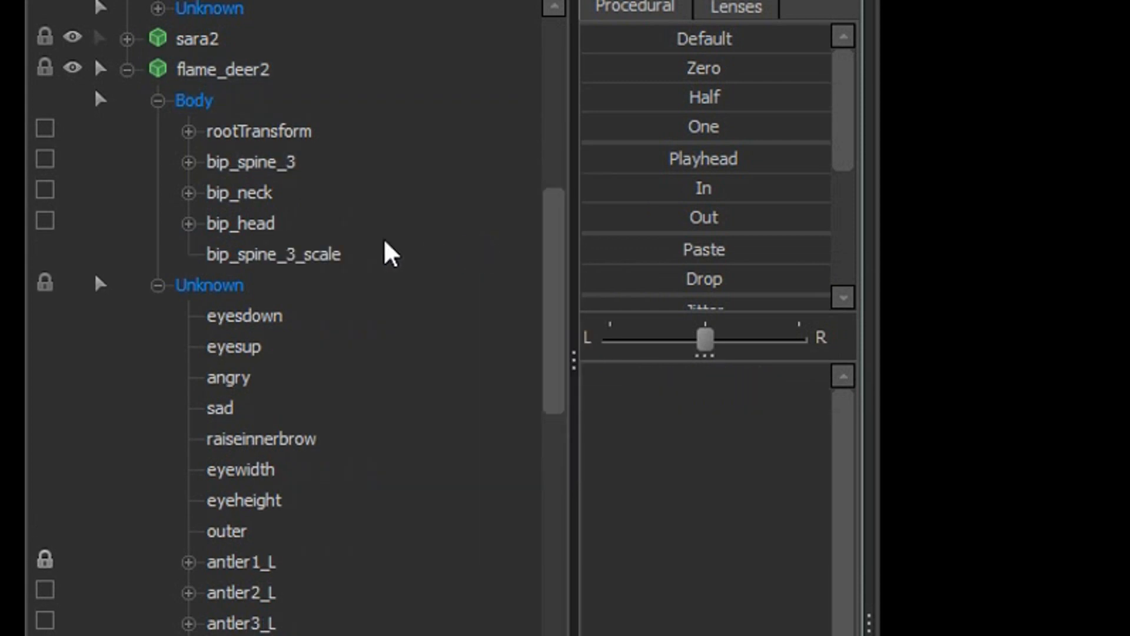
{"action": "left_click", "coordinate": [386, 253]}
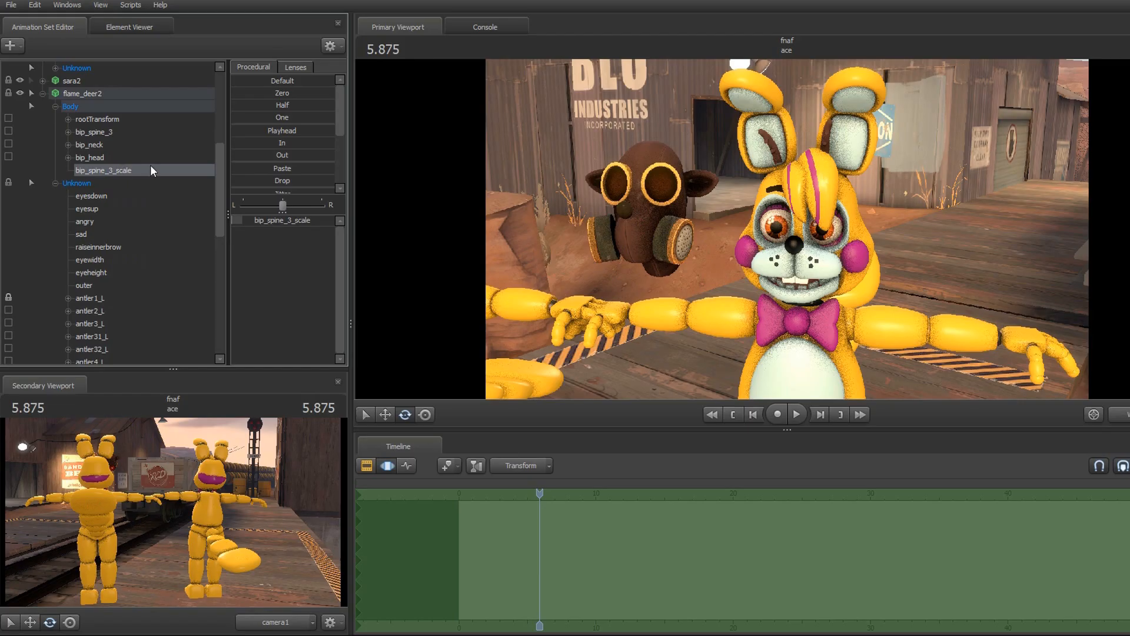
{"action": "left_click_drag", "start_coordinate": [244, 223], "coordinate": [232, 222]}
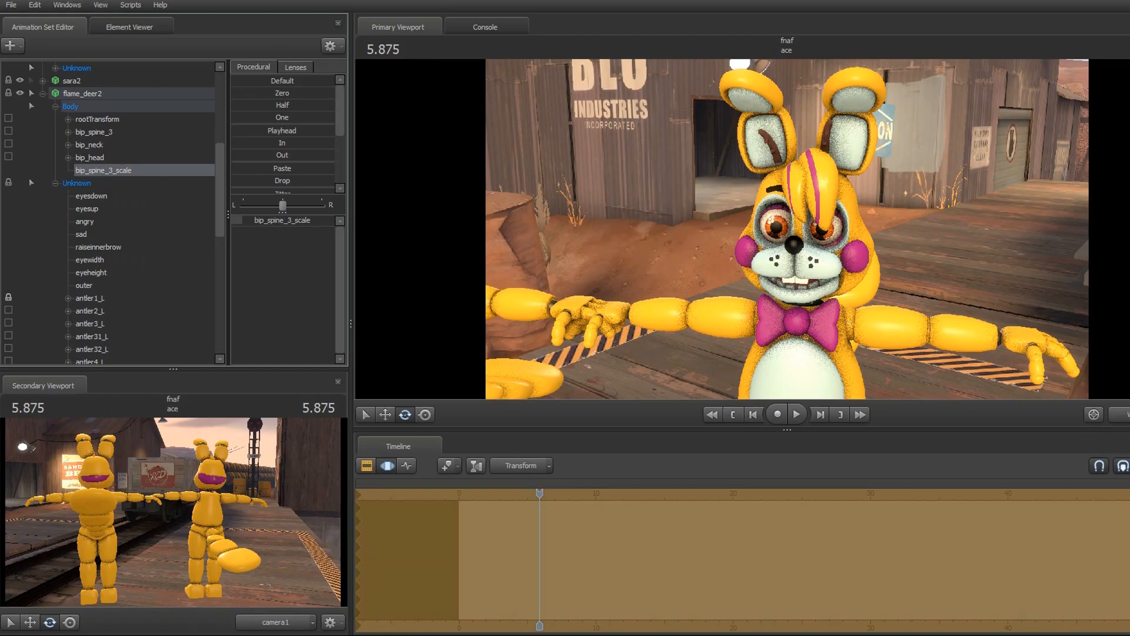
Step: Collapse flame_deer2's controls in the animation set list and clear the selection
{"action": "key", "text": "ctrl"}
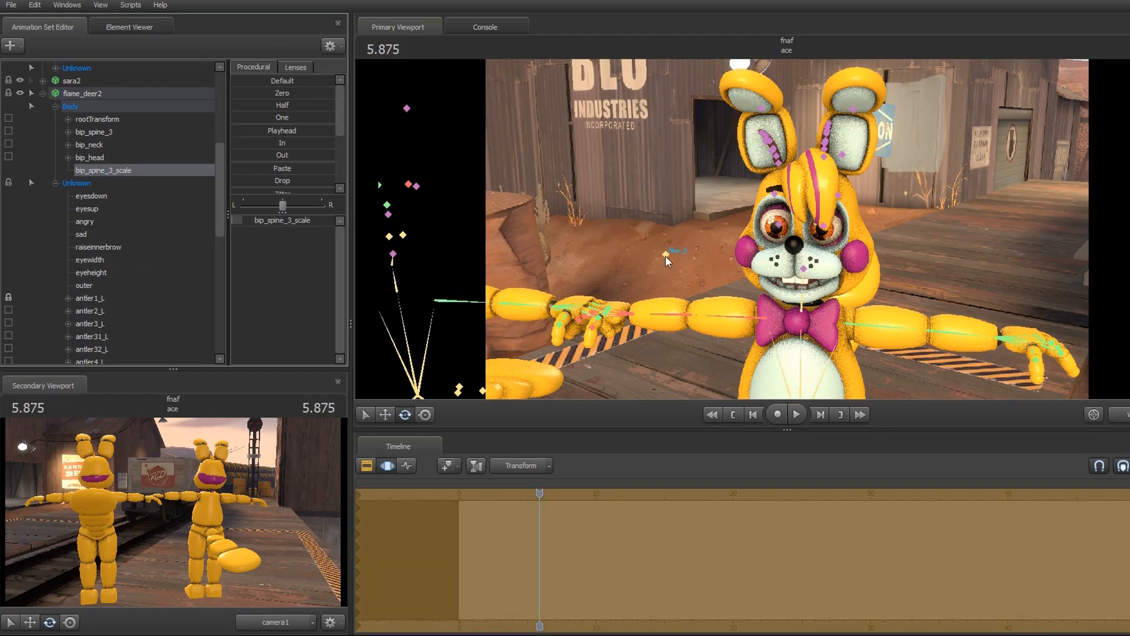
{"action": "left_click", "coordinate": [42, 93]}
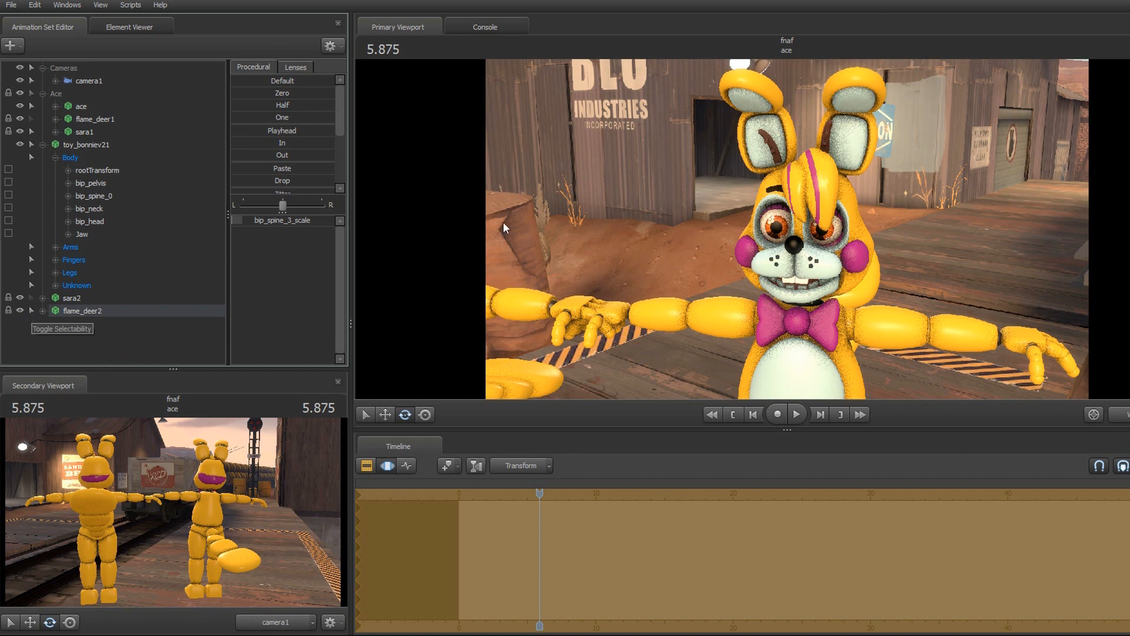
{"action": "left_click", "coordinate": [160, 353]}
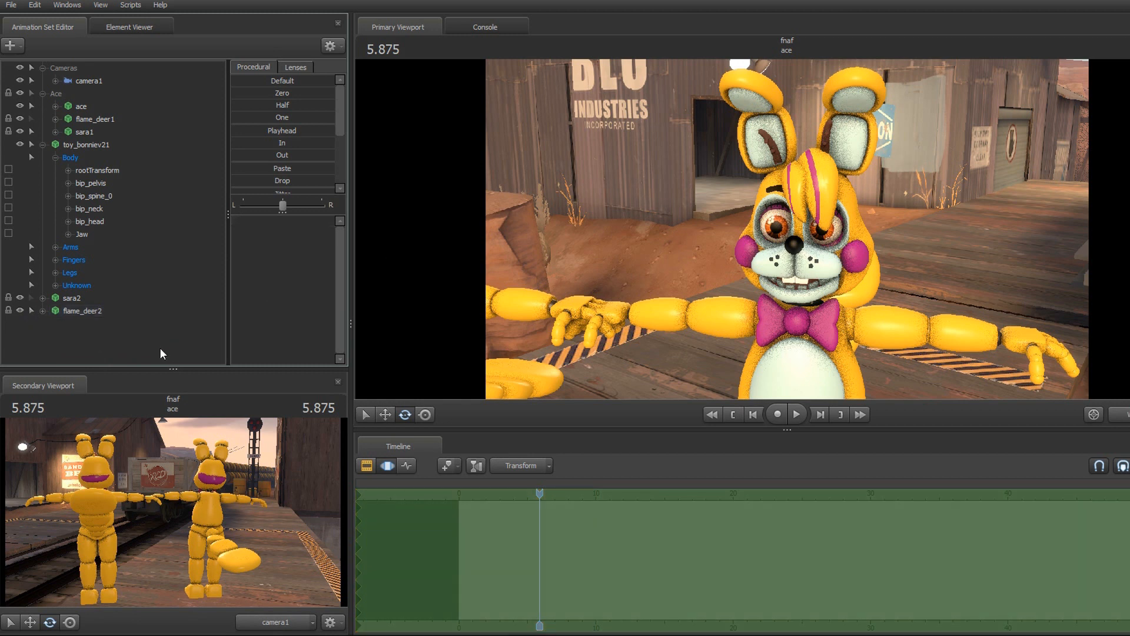
Step: Add a scale control to flame_deer2's antler1_R and enlarge that antler with antler1_R_scale until it reaches the upper ear
{"action": "key", "text": "ctrl"}
{"action": "left_click", "coordinate": [740, 274]}
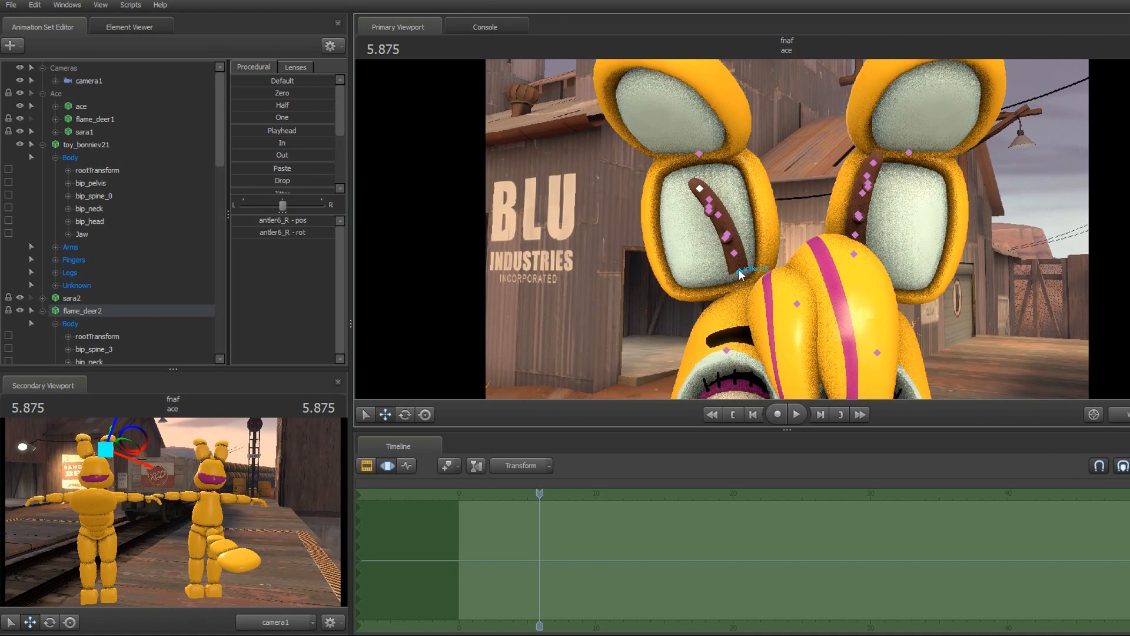
{"action": "left_click", "coordinate": [740, 274]}
{"action": "scroll", "coordinate": [162, 248], "scroll_direction": "down", "scroll_amount": 10}
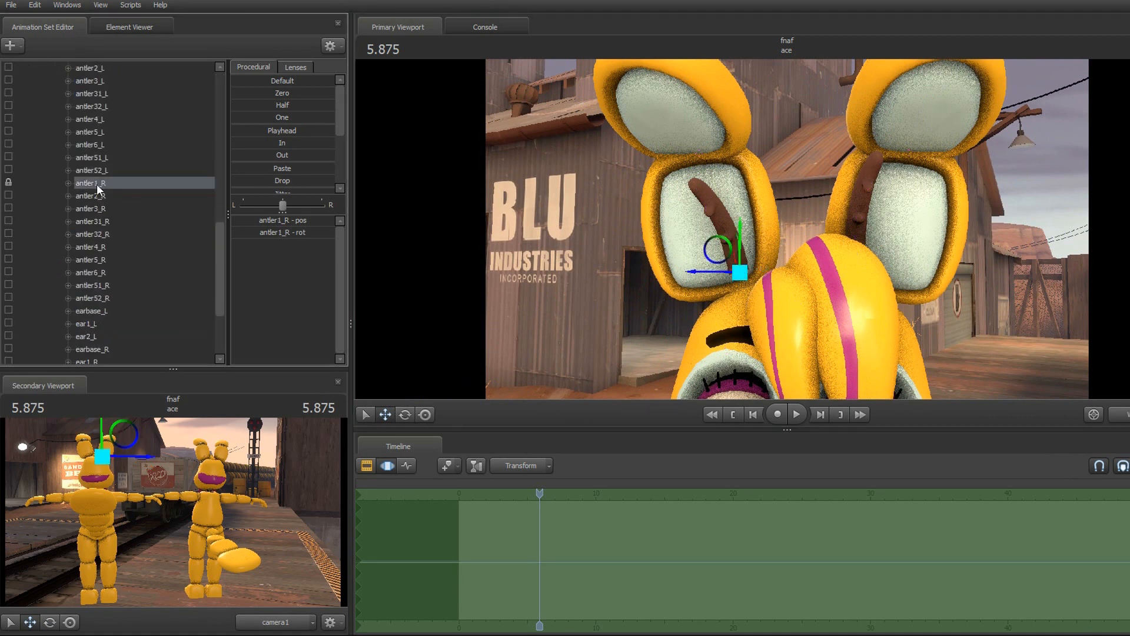
{"action": "right_click", "coordinate": [96, 182]}
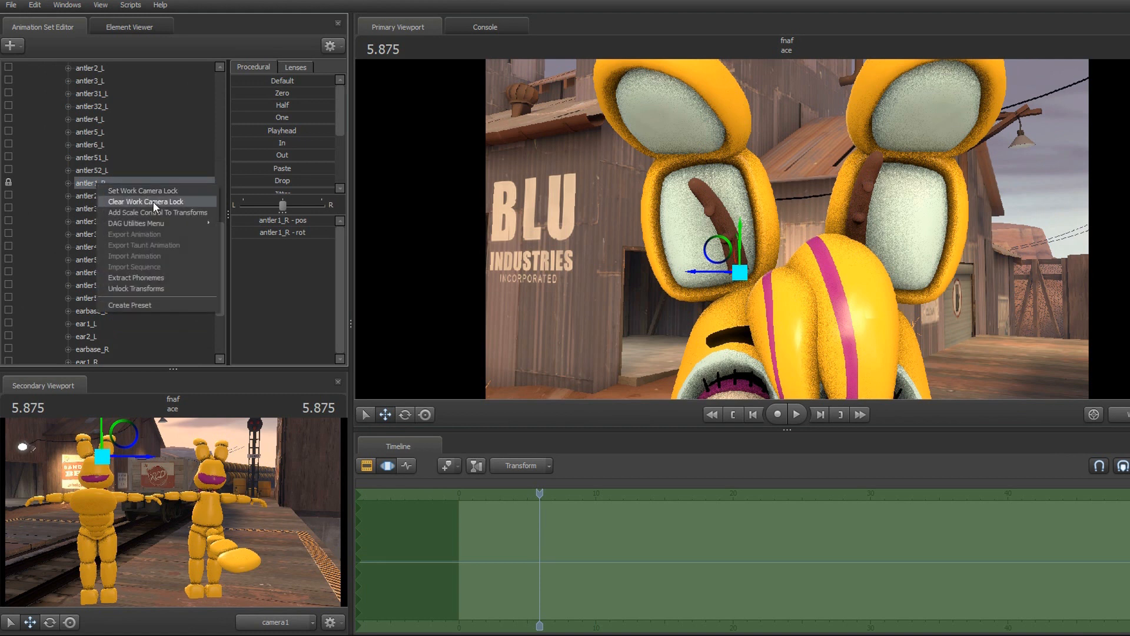
{"action": "left_click", "coordinate": [153, 203]}
{"action": "left_click", "coordinate": [122, 349]}
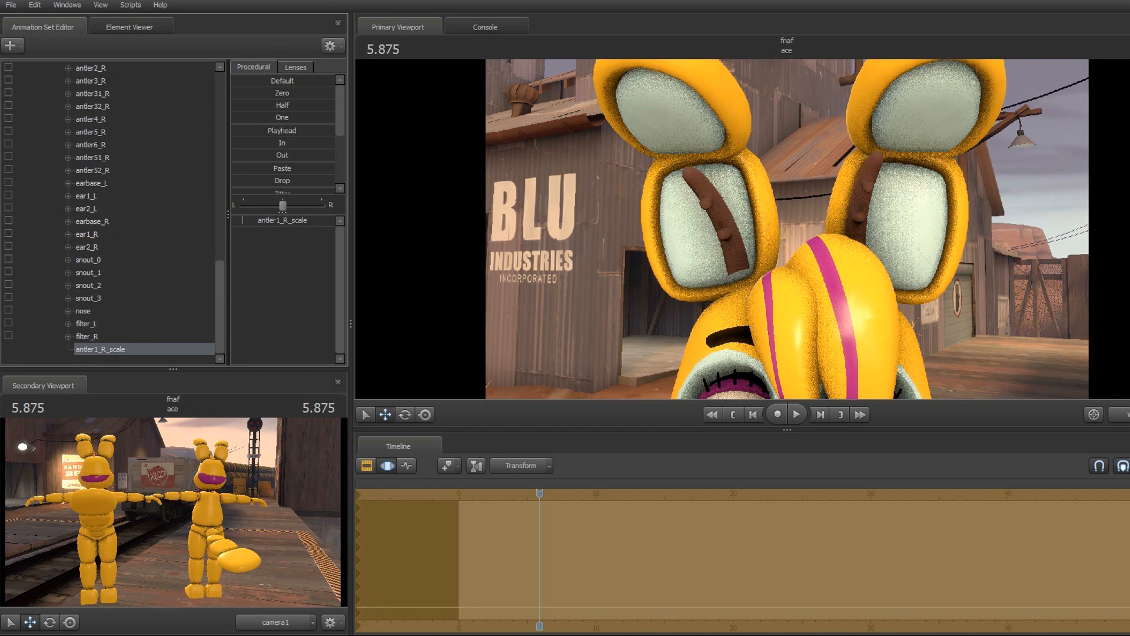
{"action": "left_click_drag", "start_coordinate": [242, 219], "coordinate": [252, 219]}
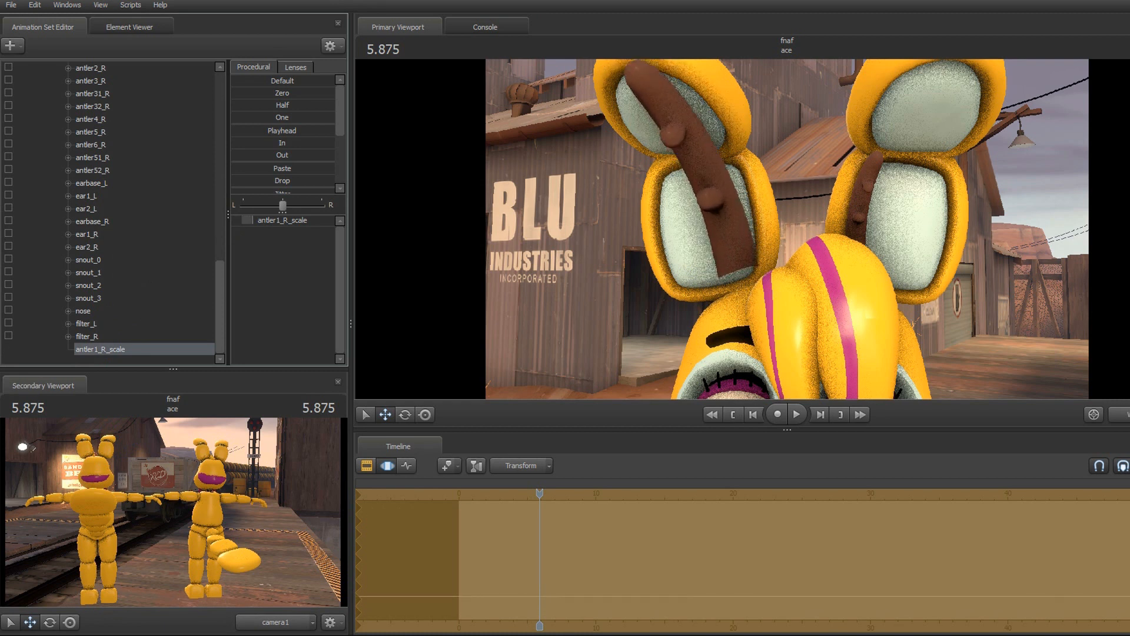
{"action": "left_click_drag", "start_coordinate": [252, 219], "coordinate": [251, 219]}
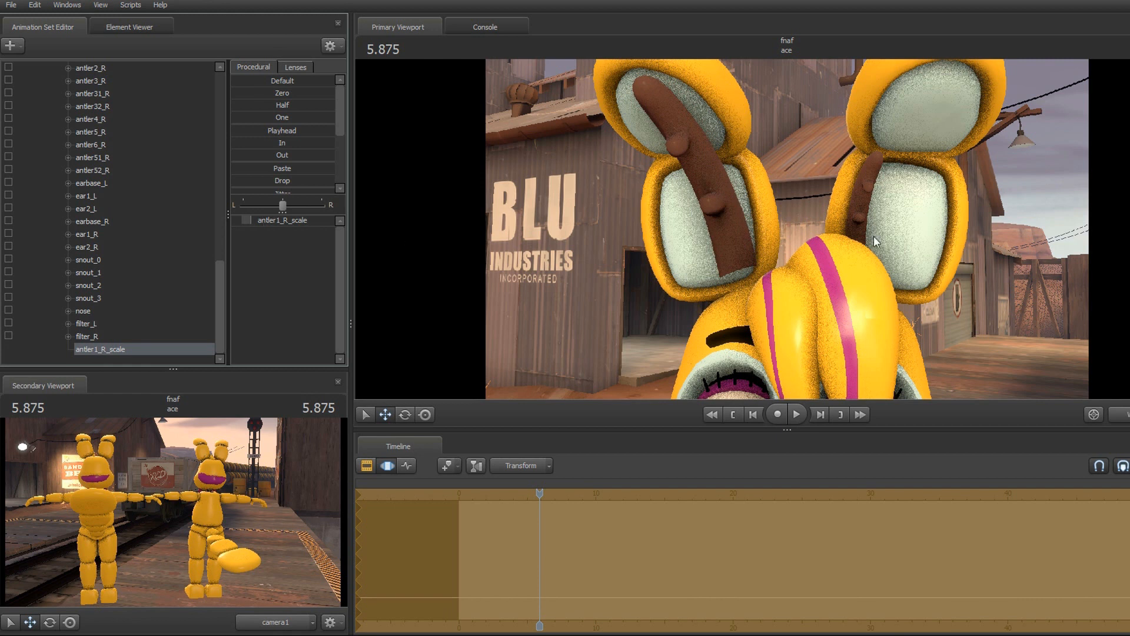
Step: Add a scale control to antler1_L and enlarge it with antler1_L_scale to match the other antler
{"action": "left_click", "coordinate": [850, 257]}
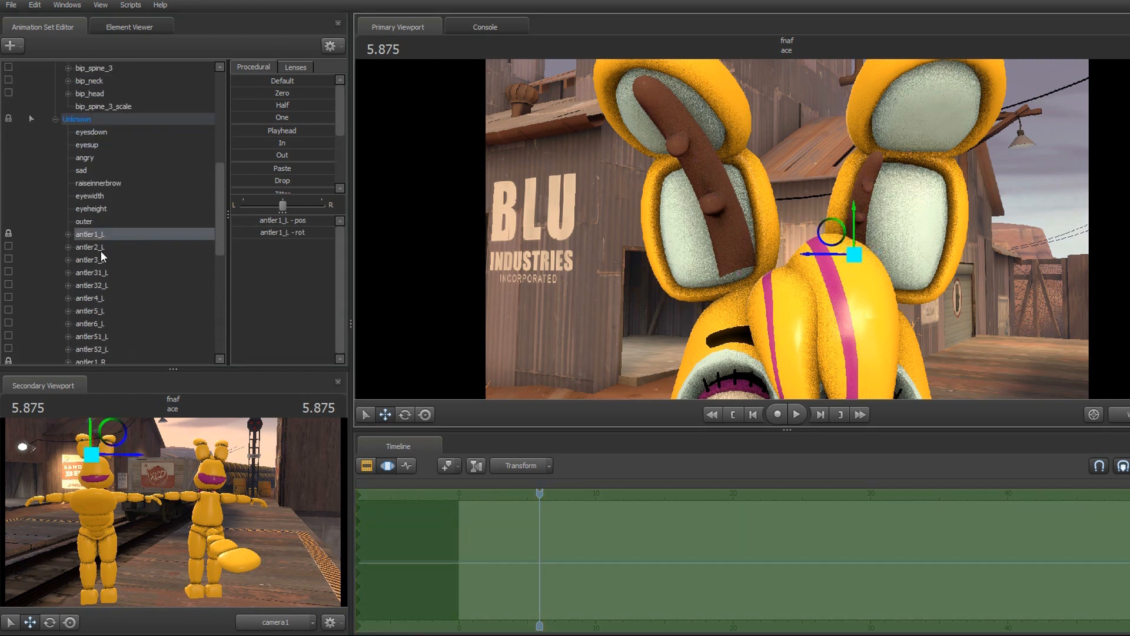
{"action": "right_click", "coordinate": [96, 231]}
{"action": "left_click", "coordinate": [143, 256]}
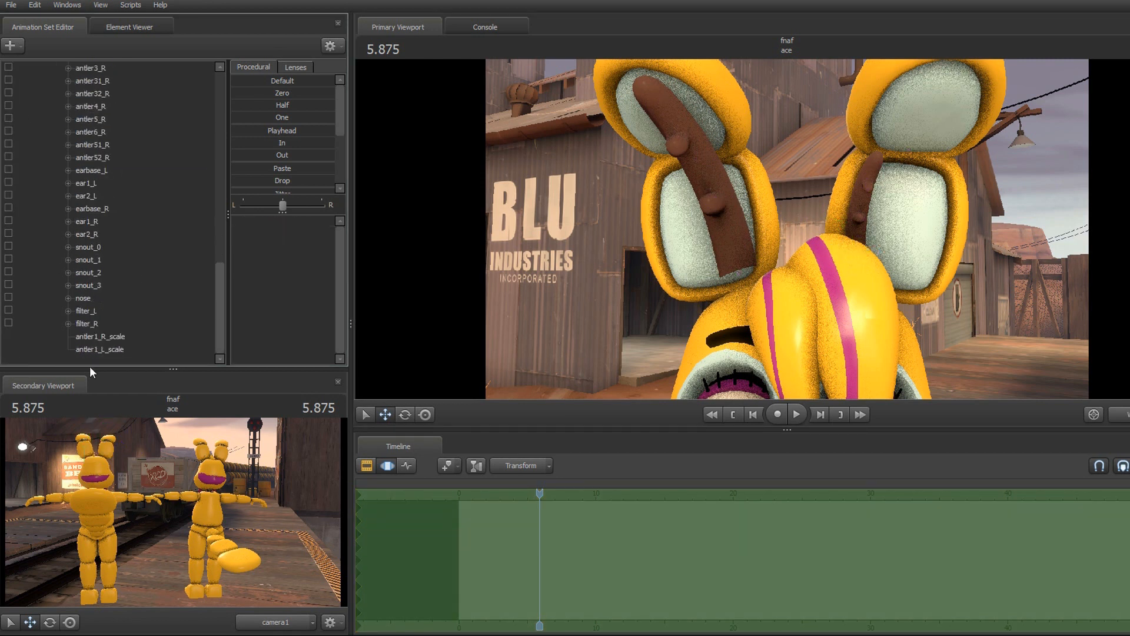
{"action": "left_click", "coordinate": [102, 349]}
{"action": "left_click_drag", "start_coordinate": [235, 221], "coordinate": [248, 220]}
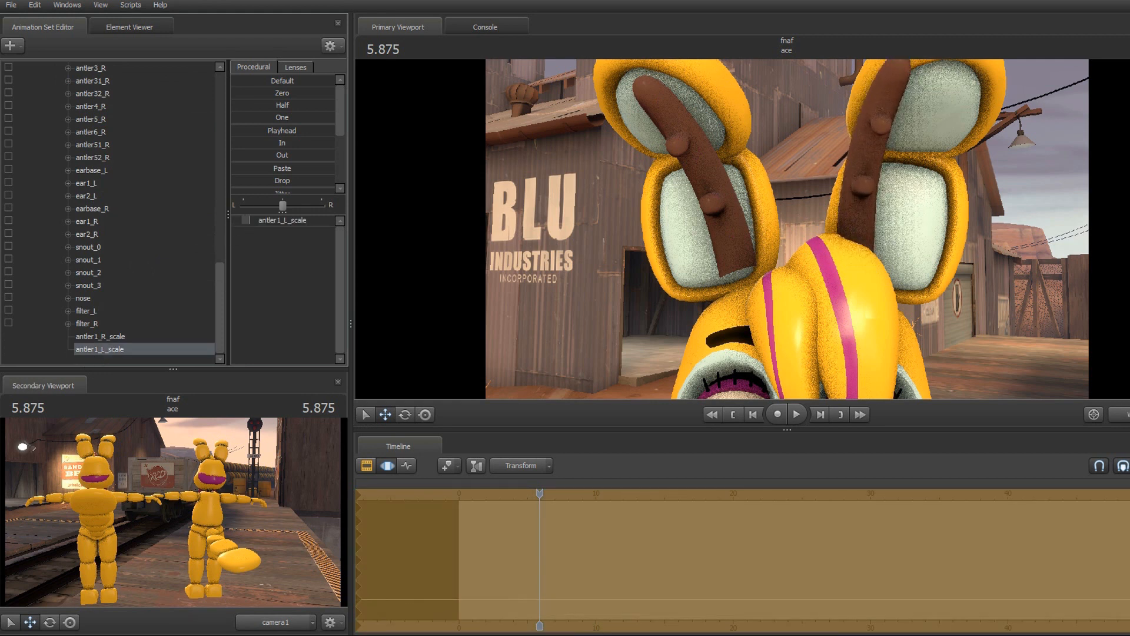
Step: Reposition antler1_R inward and slightly upward so its base sits against Toy Bonnie's hair
{"action": "mouse_move", "coordinate": [711, 171]}
{"action": "left_mouse_down"}
{"action": "mouse_move", "coordinate": [758, 138]}
{"action": "mouse_move", "coordinate": [711, 171]}
{"action": "left_mouse_up"}
{"action": "left_click", "coordinate": [743, 283], "text": "ctrl"}
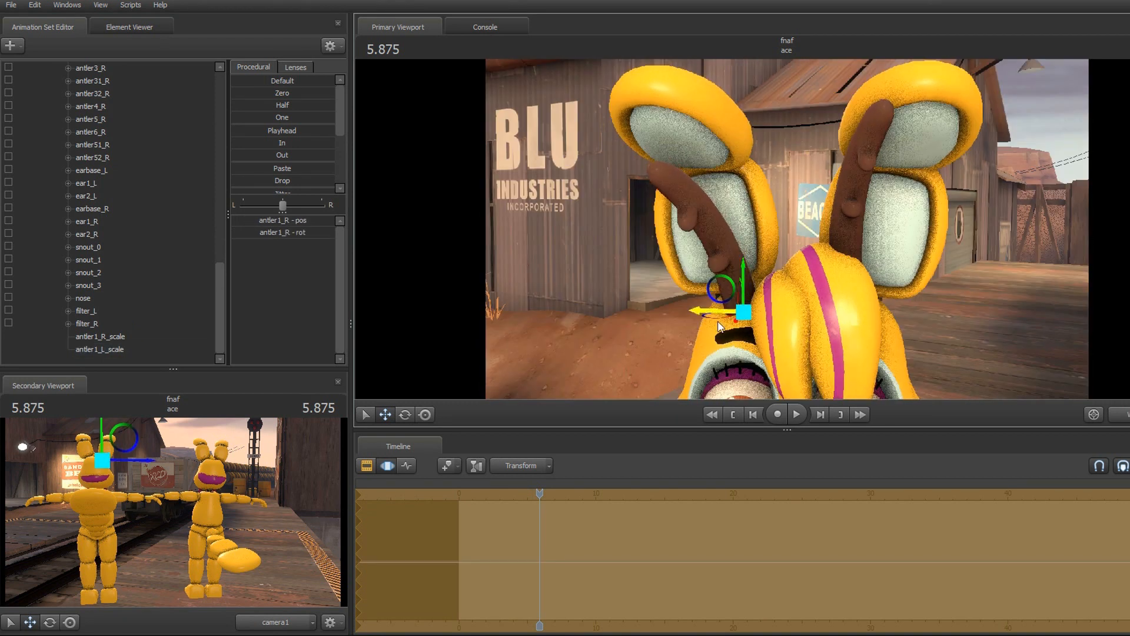
{"action": "left_click_drag", "start_coordinate": [719, 317], "coordinate": [731, 311]}
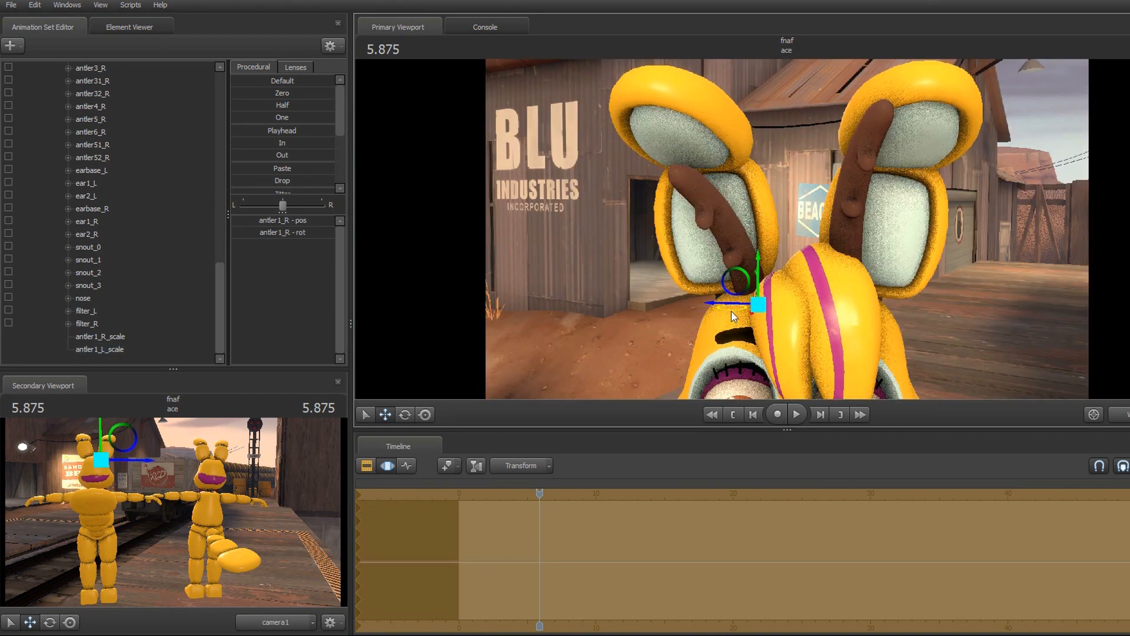
{"action": "left_click_drag", "start_coordinate": [760, 260], "coordinate": [761, 253]}
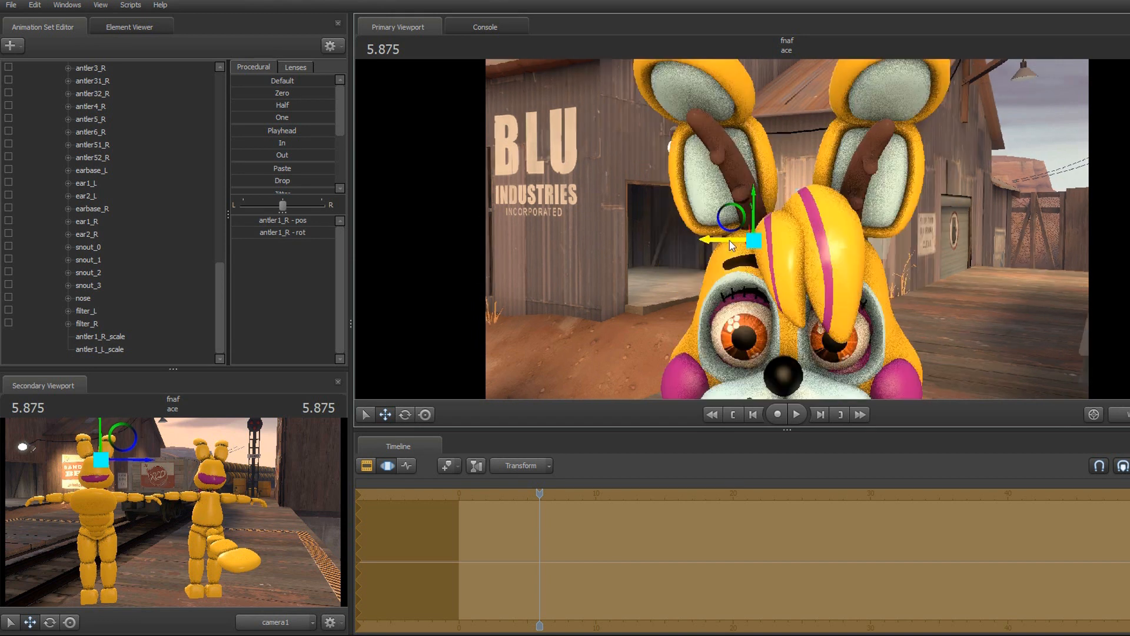
{"action": "left_click_drag", "start_coordinate": [732, 242], "coordinate": [736, 241]}
Step: Move the antler6_R tip bone outward to extend the end of that antler
{"action": "left_click_drag", "start_coordinate": [909, 305], "coordinate": [789, 294]}
{"action": "left_click", "coordinate": [763, 190], "text": "ctrl"}
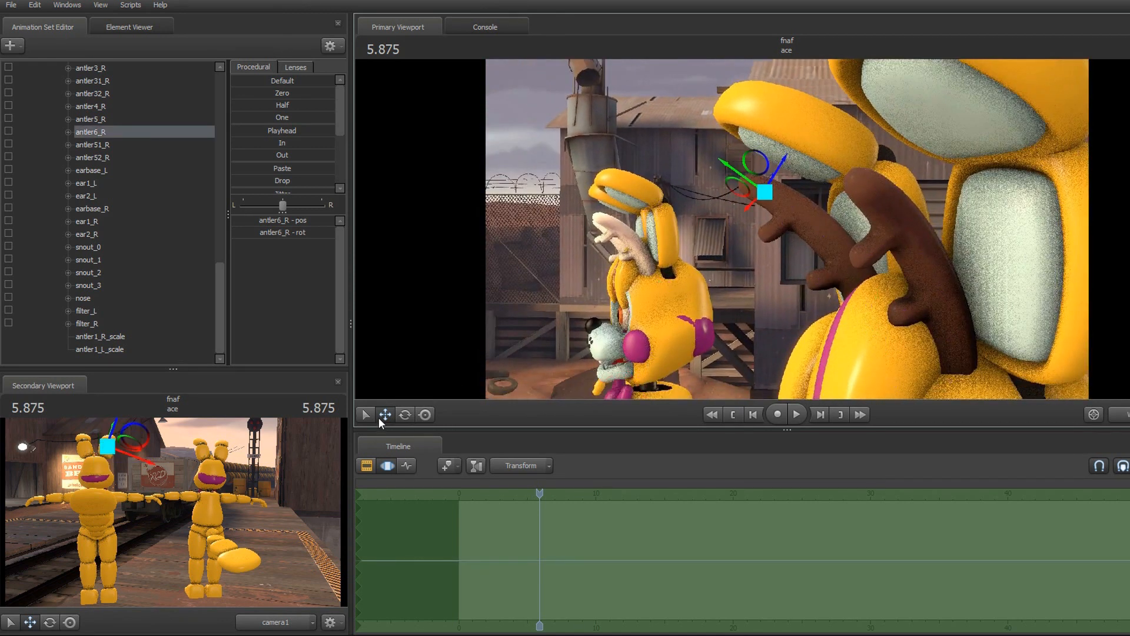
{"action": "left_click", "coordinate": [405, 414]}
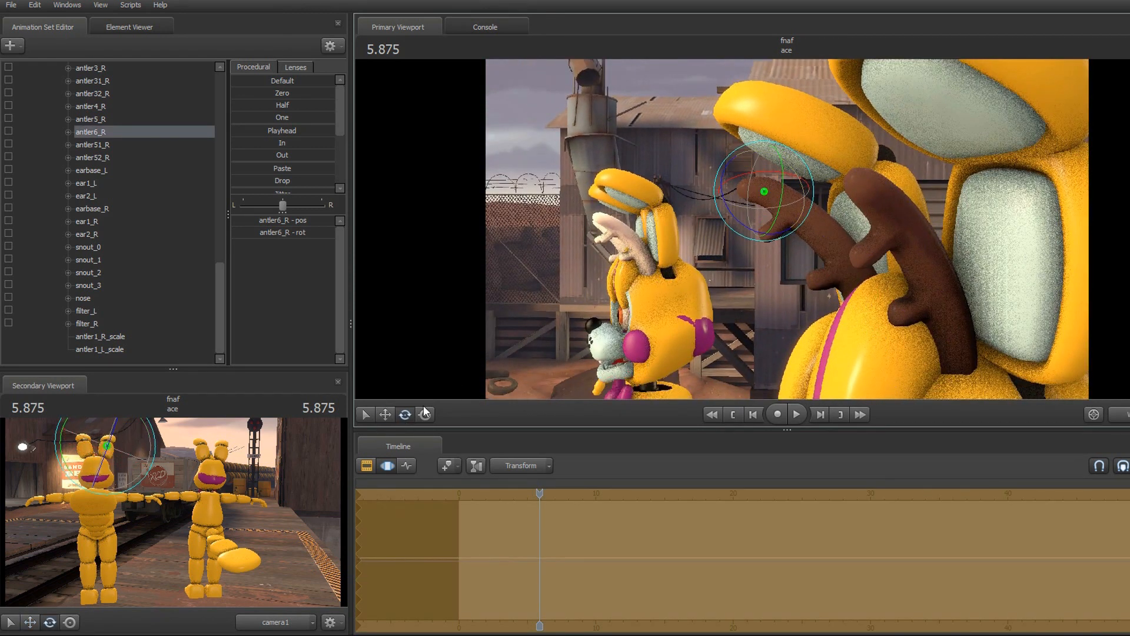
{"action": "left_click", "coordinate": [385, 414]}
{"action": "left_click_drag", "start_coordinate": [763, 190], "coordinate": [641, 187]}
Step: Move and rotate the antler6_L tip bone so the end of that antler mirrors the other one
{"action": "left_click", "coordinate": [854, 205], "text": "ctrl"}
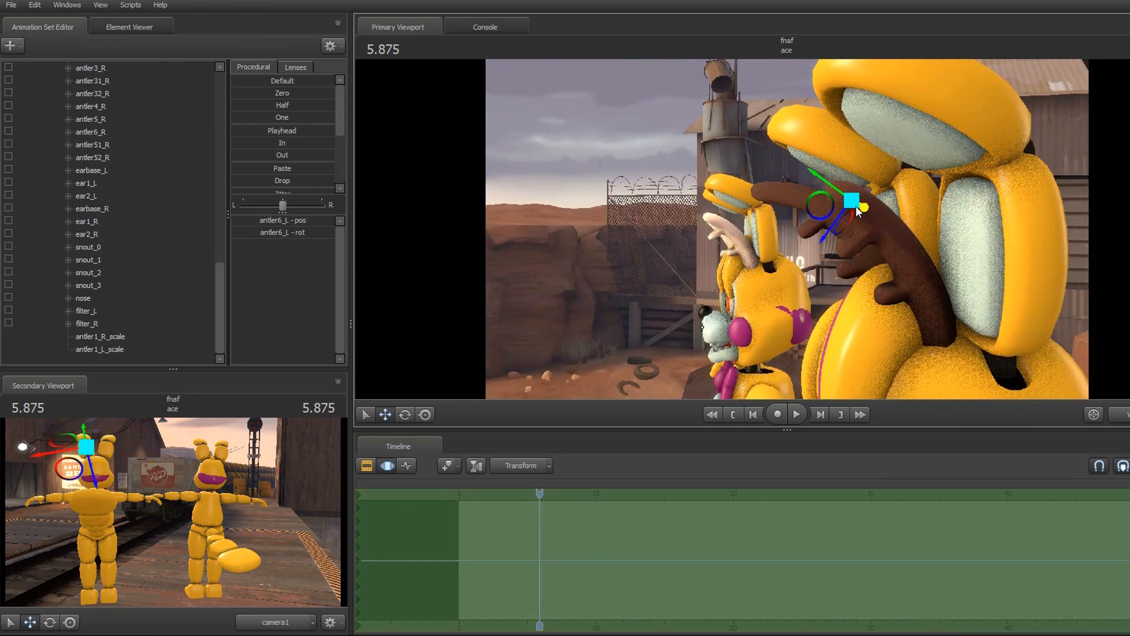
{"action": "key", "text": "e"}
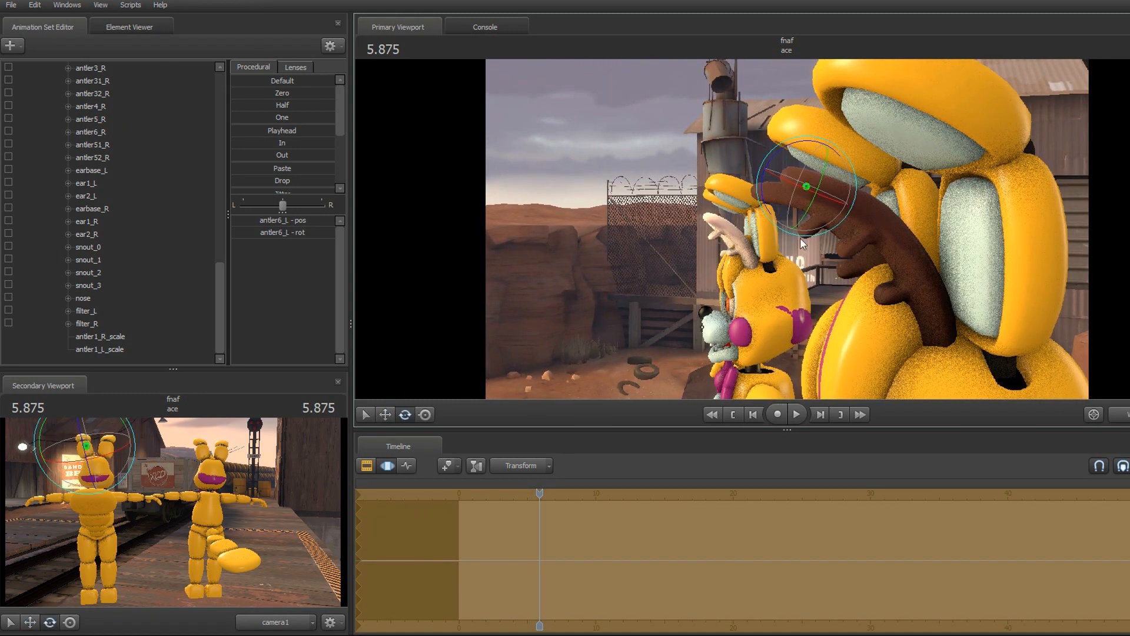
{"action": "left_click_drag", "start_coordinate": [761, 201], "coordinate": [948, 125]}
{"action": "left_click", "coordinate": [365, 415]}
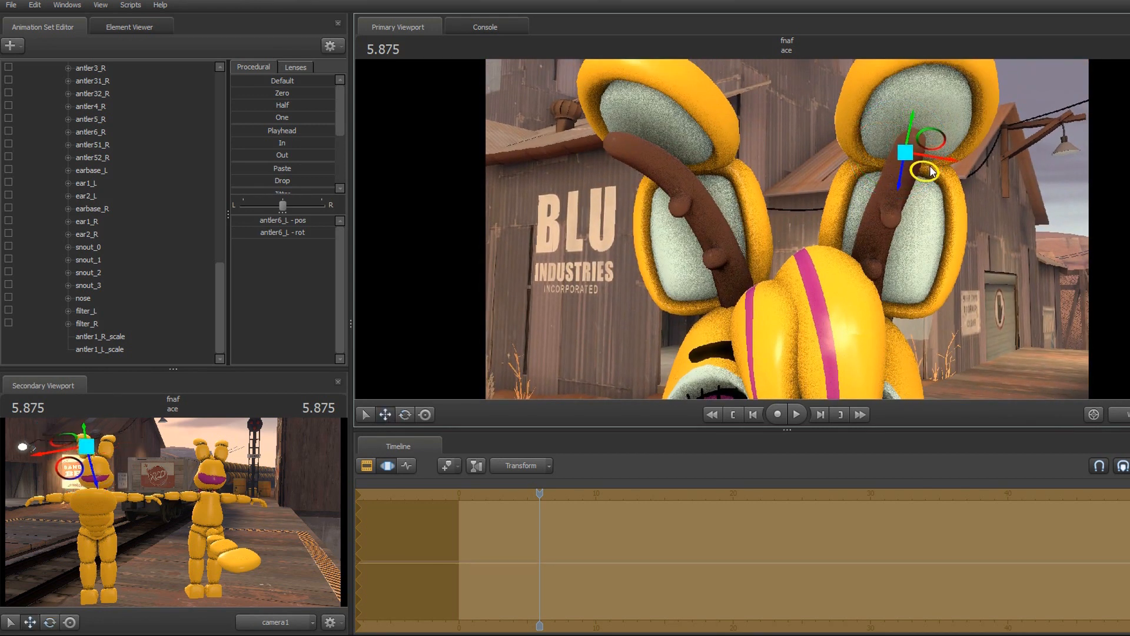
{"action": "left_click_drag", "start_coordinate": [940, 147], "coordinate": [944, 151]}
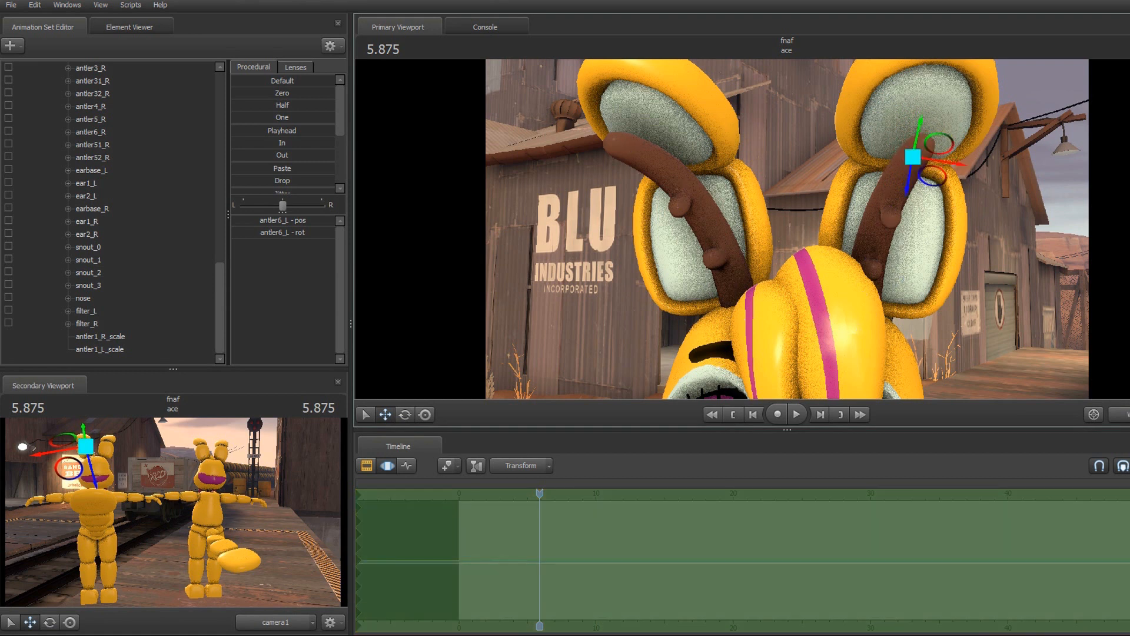
{"action": "left_click_drag", "start_coordinate": [855, 132], "coordinate": [875, 120]}
{"action": "left_click_drag", "start_coordinate": [928, 151], "coordinate": [931, 151]}
Step: Pull the antler52_R prong and the matching prong on the other antler forward to lengthen them
{"action": "left_click_drag", "start_coordinate": [825, 298], "coordinate": [936, 282]}
{"action": "key", "text": "d"}
{"action": "left_click", "coordinate": [782, 212], "text": "ctrl"}
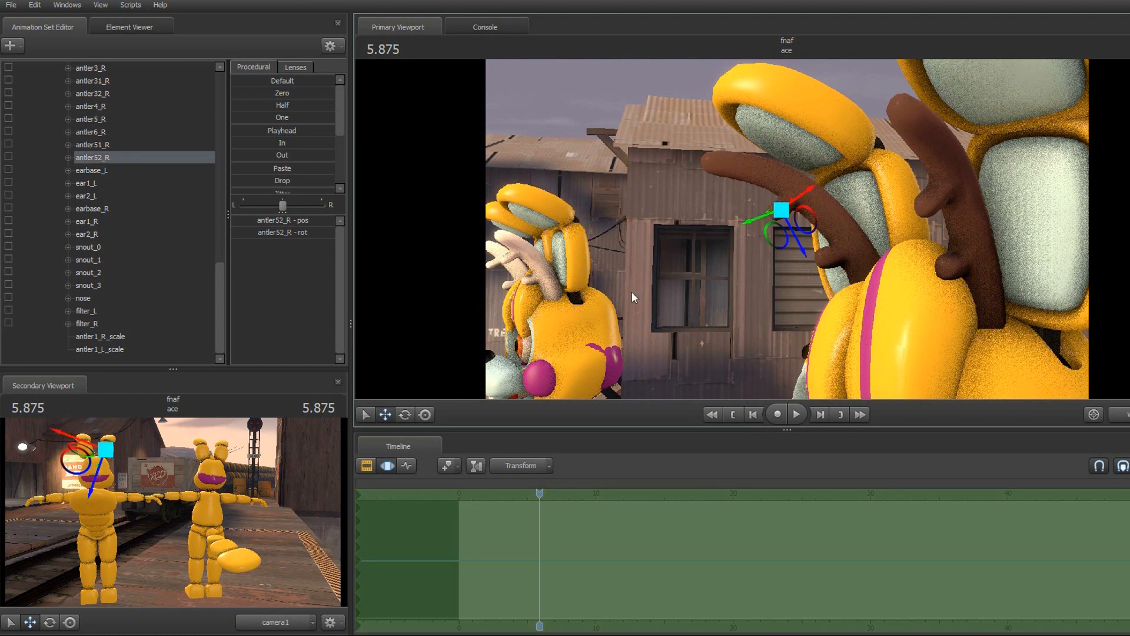
{"action": "left_click_drag", "start_coordinate": [759, 222], "coordinate": [733, 229]}
{"action": "left_click", "coordinate": [930, 206], "text": "ctrl"}
{"action": "left_click_drag", "start_coordinate": [908, 215], "coordinate": [889, 224]}
Step: Lengthen the lower antler prongs by moving antler32_R and antler32_L forward, and adjust their angle
{"action": "left_click", "coordinate": [826, 255], "text": "ctrl"}
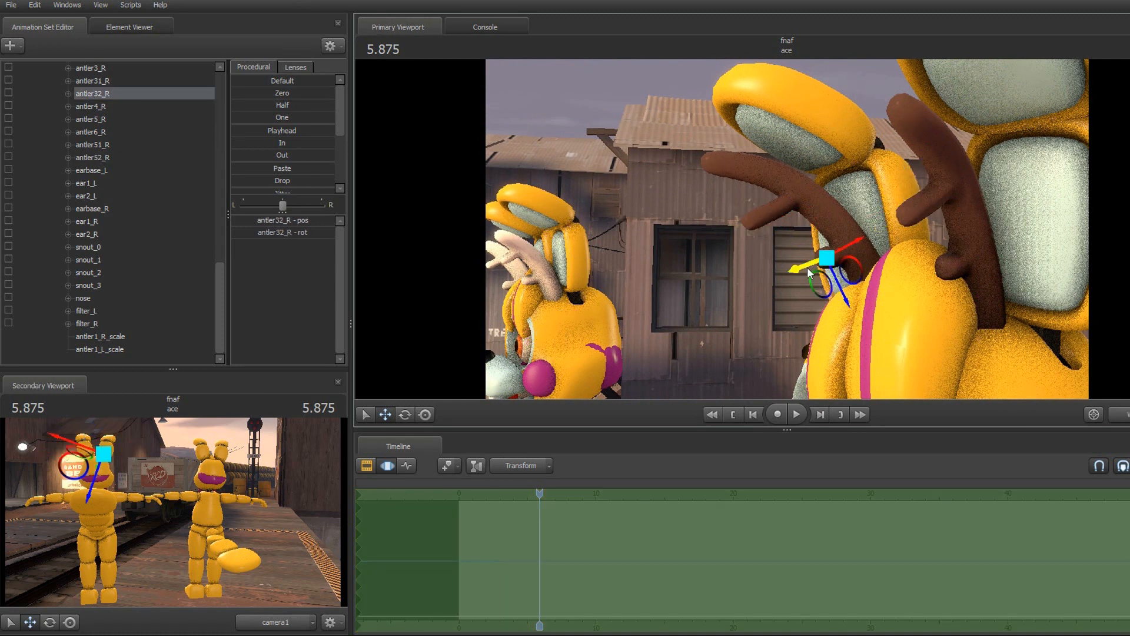
{"action": "key", "text": "e"}
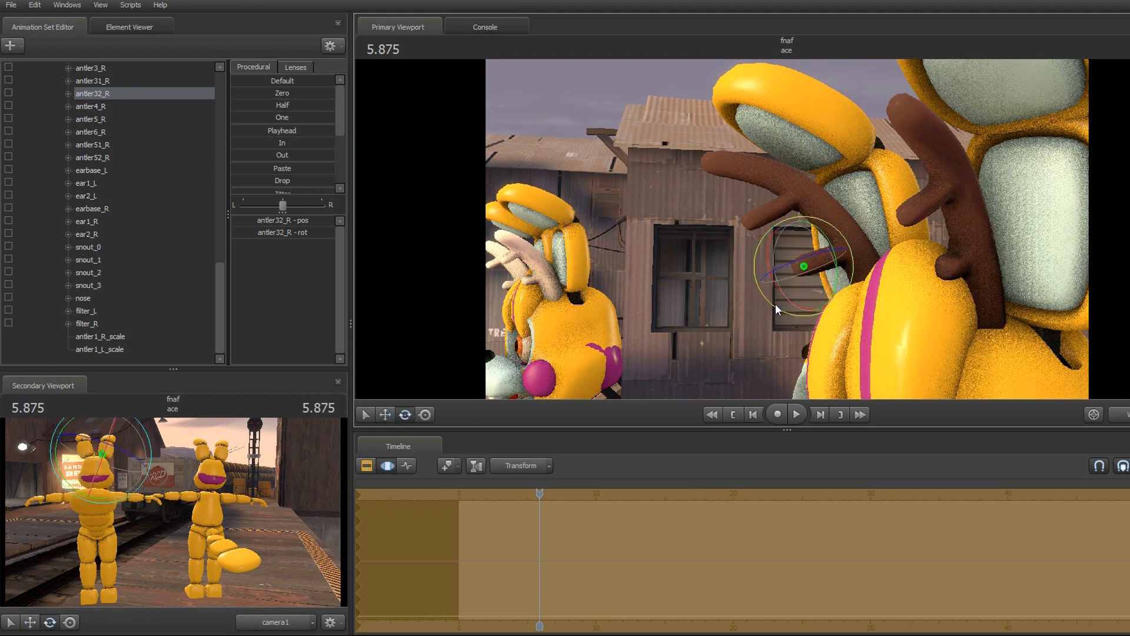
{"action": "key", "text": "ctrl"}
{"action": "left_click", "coordinate": [948, 266], "text": "ctrl"}
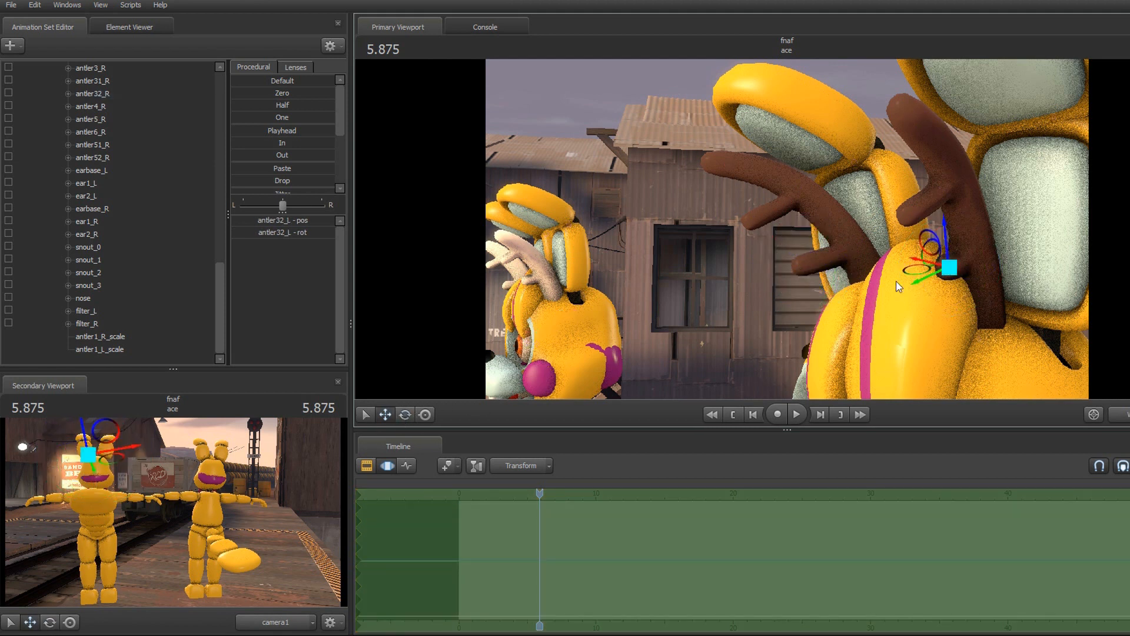
{"action": "left_click", "coordinate": [405, 414]}
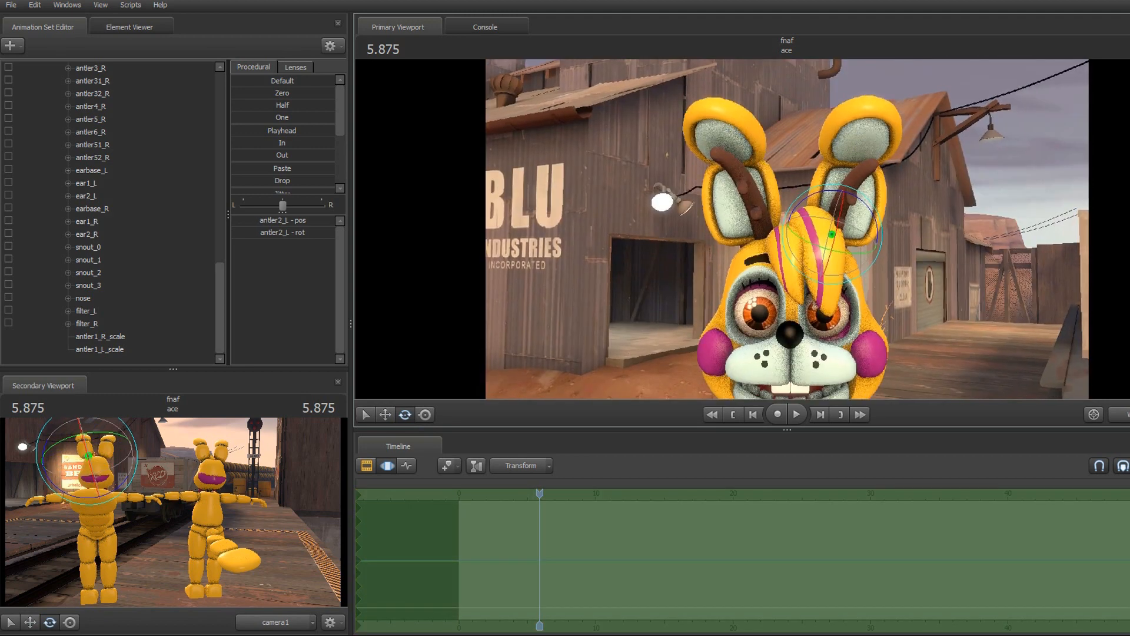
{"action": "key", "text": "w"}
{"action": "left_click_drag", "start_coordinate": [787, 229], "coordinate": [787, 229]}
Step: Add override materials to the flame_deer2 animation set
{"action": "key", "text": "ctrl"}
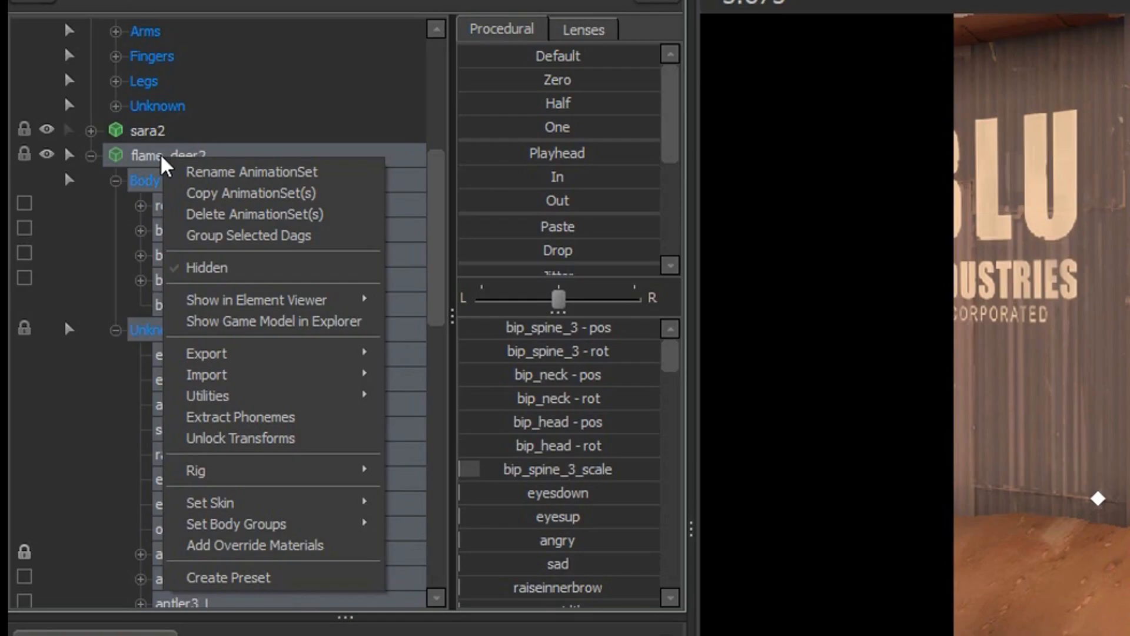
{"action": "left_click", "coordinate": [81, 132]}
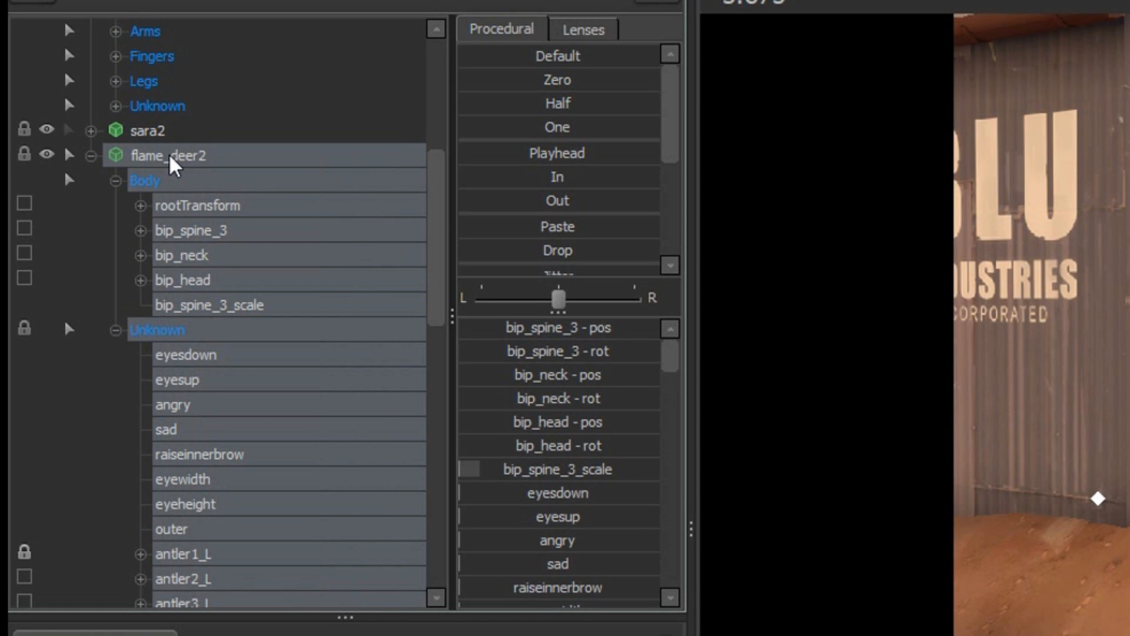
{"action": "right_click", "coordinate": [165, 158]}
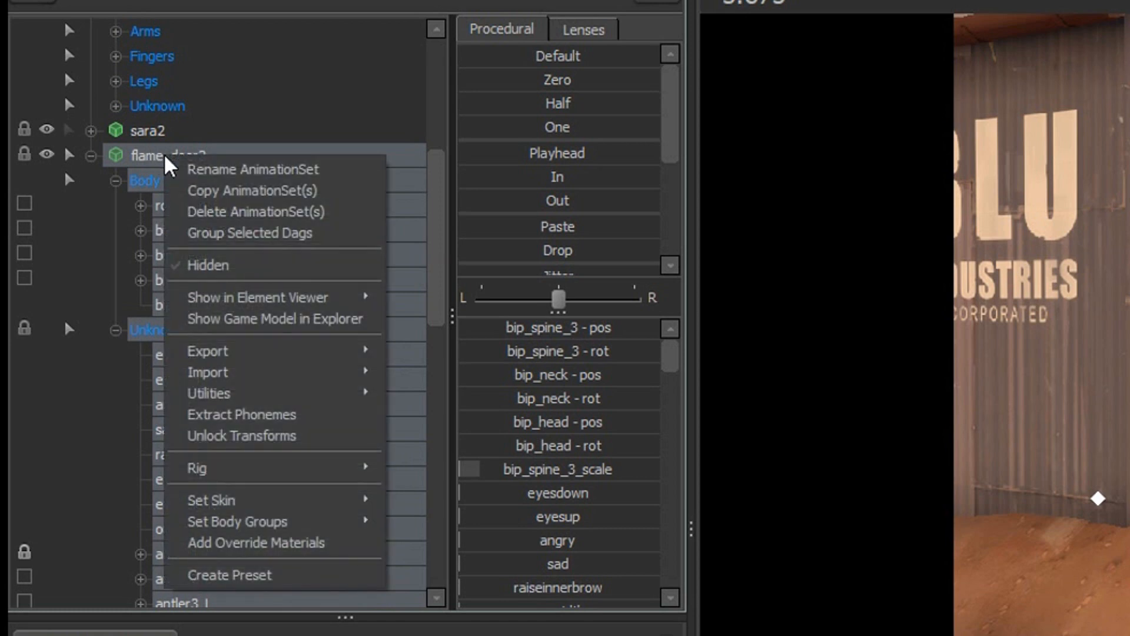
{"action": "left_click", "coordinate": [264, 540]}
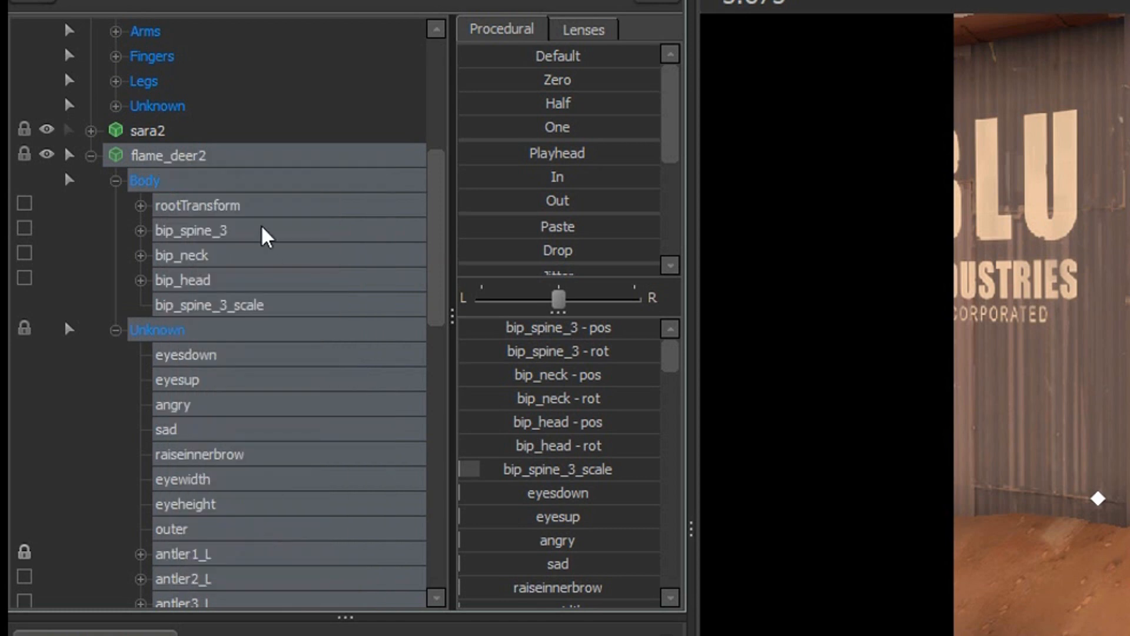
Step: Show flame_deer2's model in the Element Viewer and set the flamedeer material's $colortint_base to a near-white colour
{"action": "right_click", "coordinate": [170, 157]}
{"action": "mouse_move", "coordinate": [365, 299]}
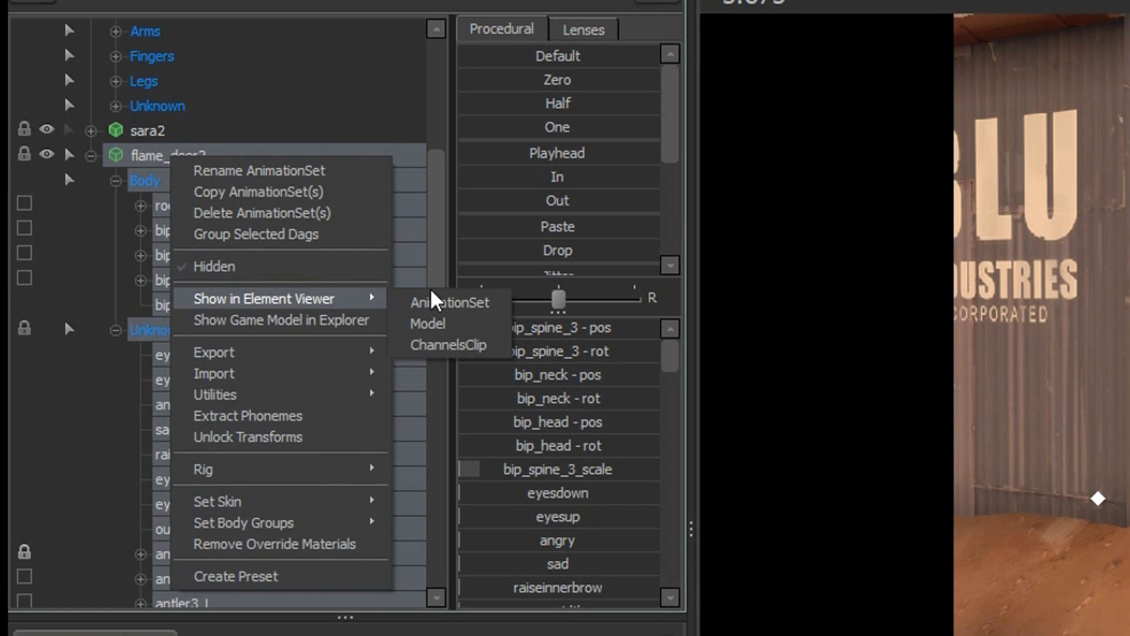
{"action": "left_click", "coordinate": [458, 332]}
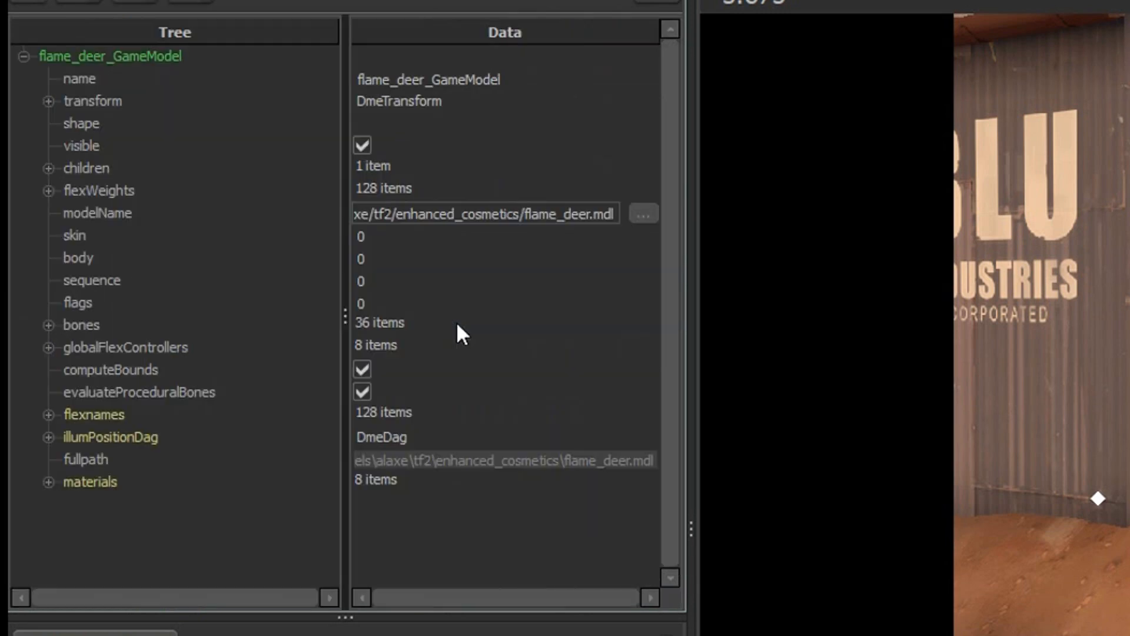
{"action": "left_click", "coordinate": [49, 482]}
{"action": "left_click", "coordinate": [73, 419]}
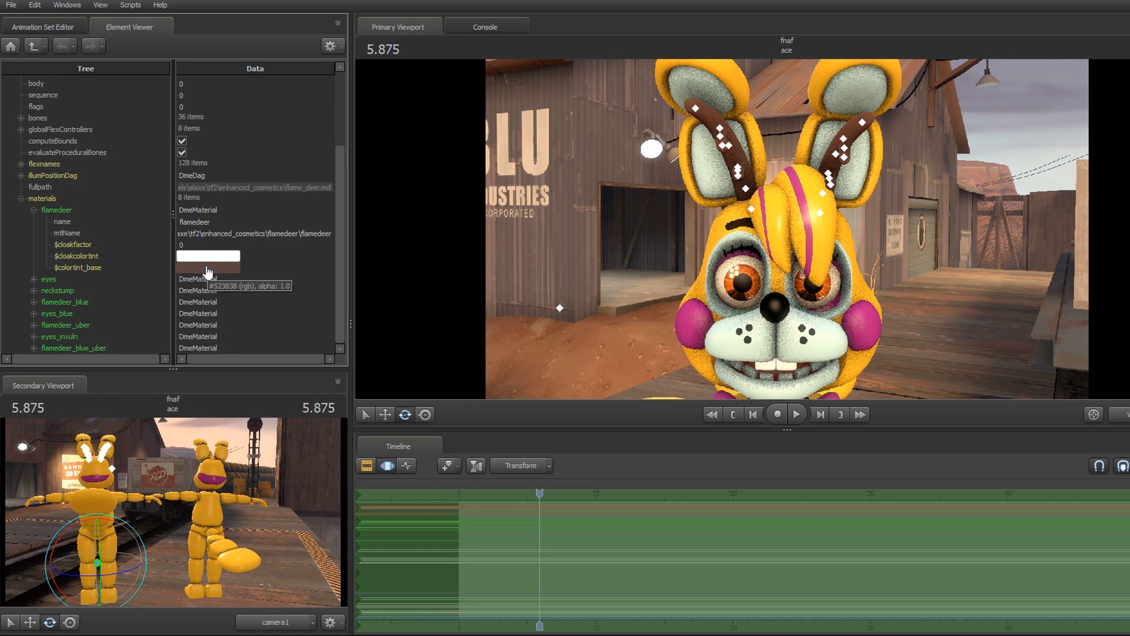
{"action": "left_click", "coordinate": [413, 423]}
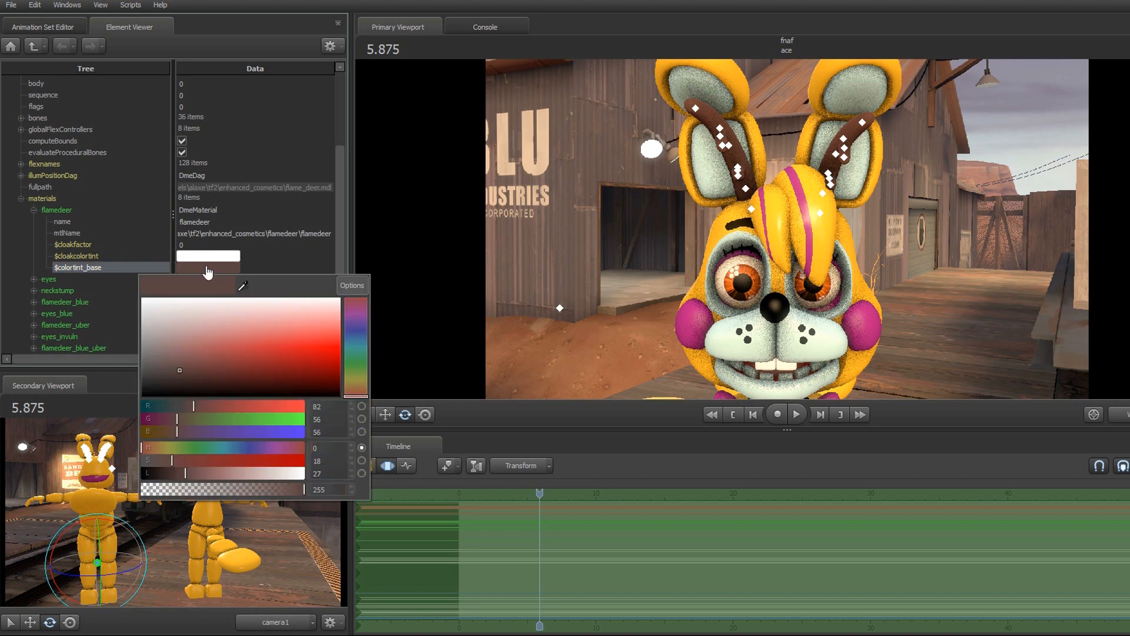
{"action": "left_click_drag", "start_coordinate": [207, 314], "coordinate": [156, 280]}
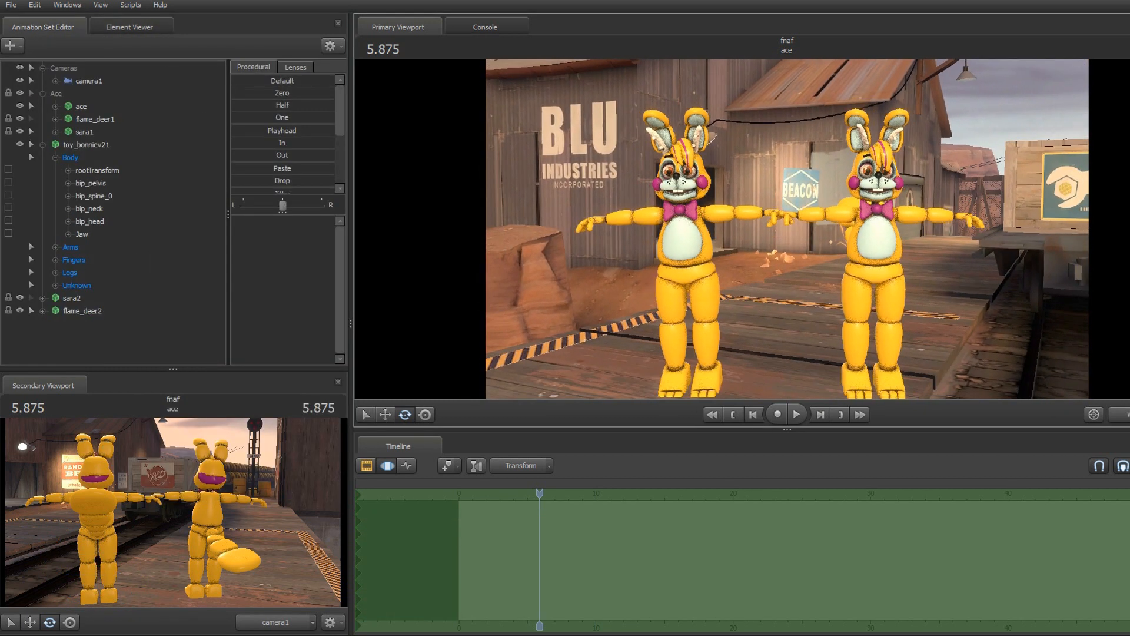
Step: Move the viewport camera in close to Toy Bonnie's face to examine the eyes and muzzle
{"action": "key", "text": "w"}
{"action": "mouse_move", "coordinate": [787, 229]}
{"action": "left_mouse_down"}
{"action": "mouse_move", "coordinate": [787, 212]}
{"action": "mouse_move", "coordinate": [788, 247]}
{"action": "mouse_move", "coordinate": [788, 206]}
{"action": "mouse_move", "coordinate": [788, 229]}
{"action": "mouse_move", "coordinate": [765, 229]}
{"action": "mouse_move", "coordinate": [765, 203]}
{"action": "mouse_move", "coordinate": [807, 195]}
{"action": "mouse_move", "coordinate": [790, 247]}
{"action": "mouse_move", "coordinate": [787, 238]}
{"action": "left_mouse_up"}
{"action": "key", "text": "w"}
{"action": "key", "text": "w"}
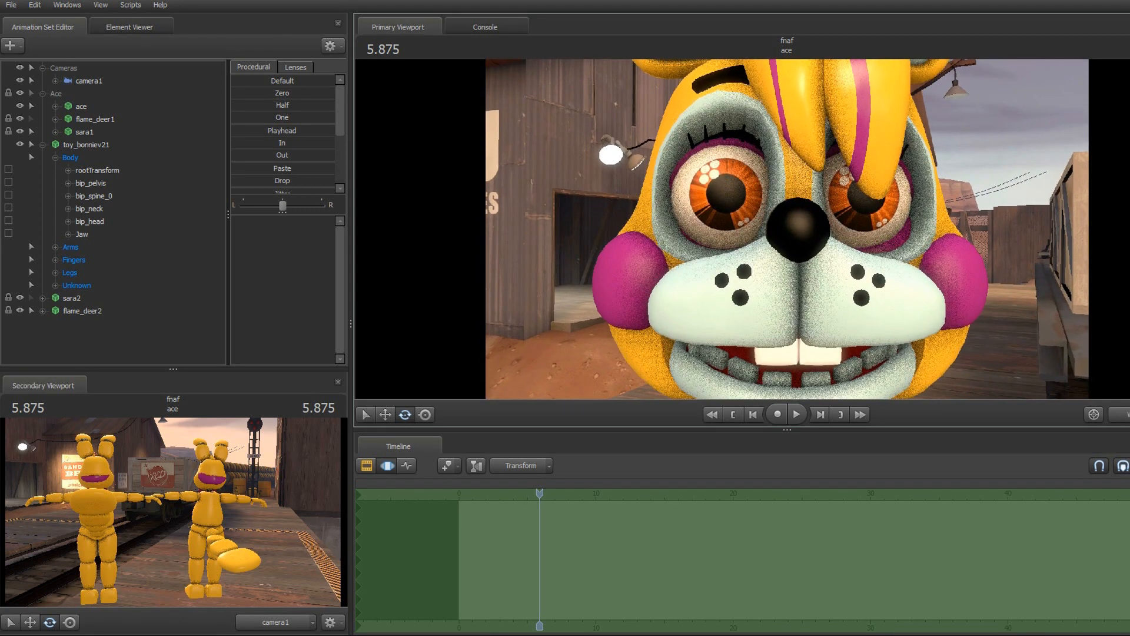
{"action": "key", "text": "w"}
{"action": "key", "text": "w"}
{"action": "key", "text": "w"}
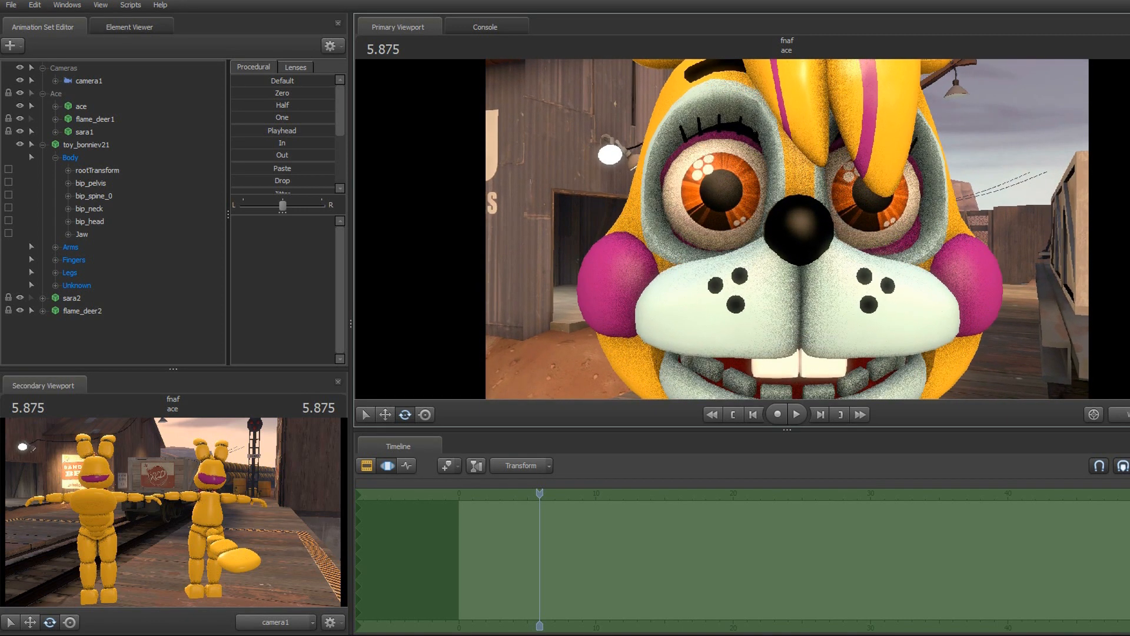
{"action": "key", "text": "w"}
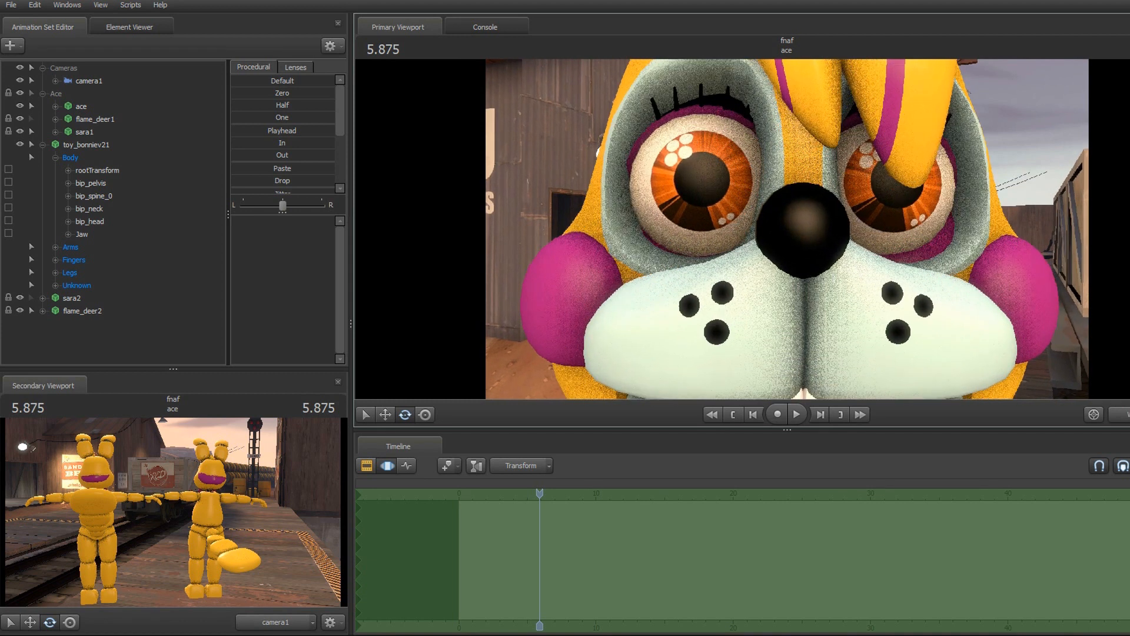